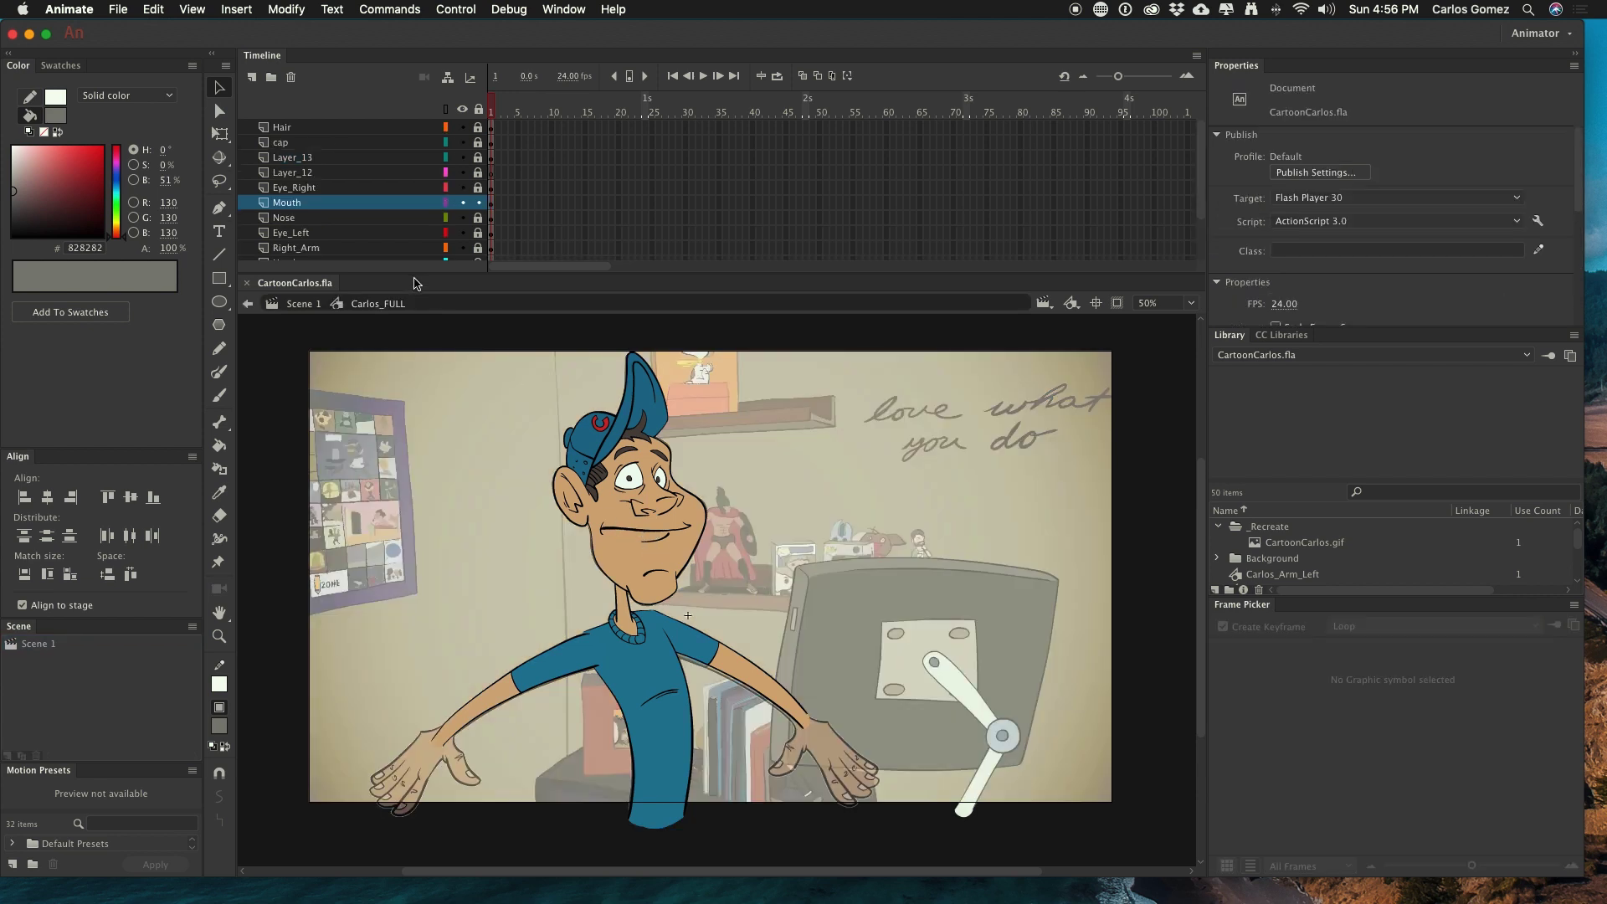
- Open the Carlos_Mouth symbol on the character and scrub through its labelled mouth-shape frames
drag(418, 275, 405, 345)
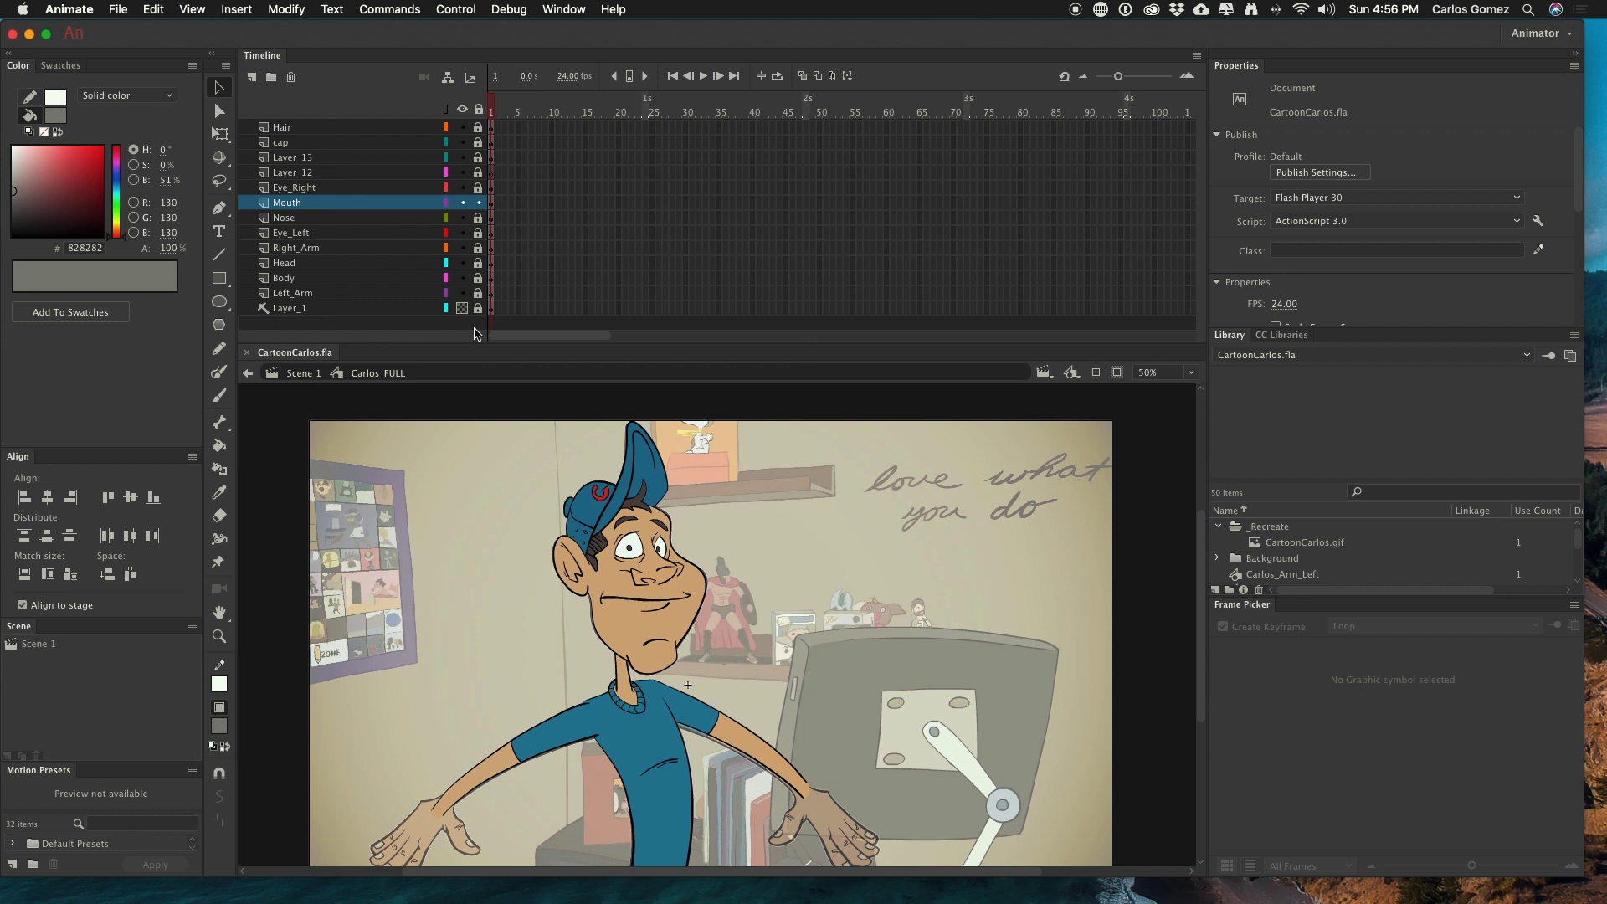
click(657, 612)
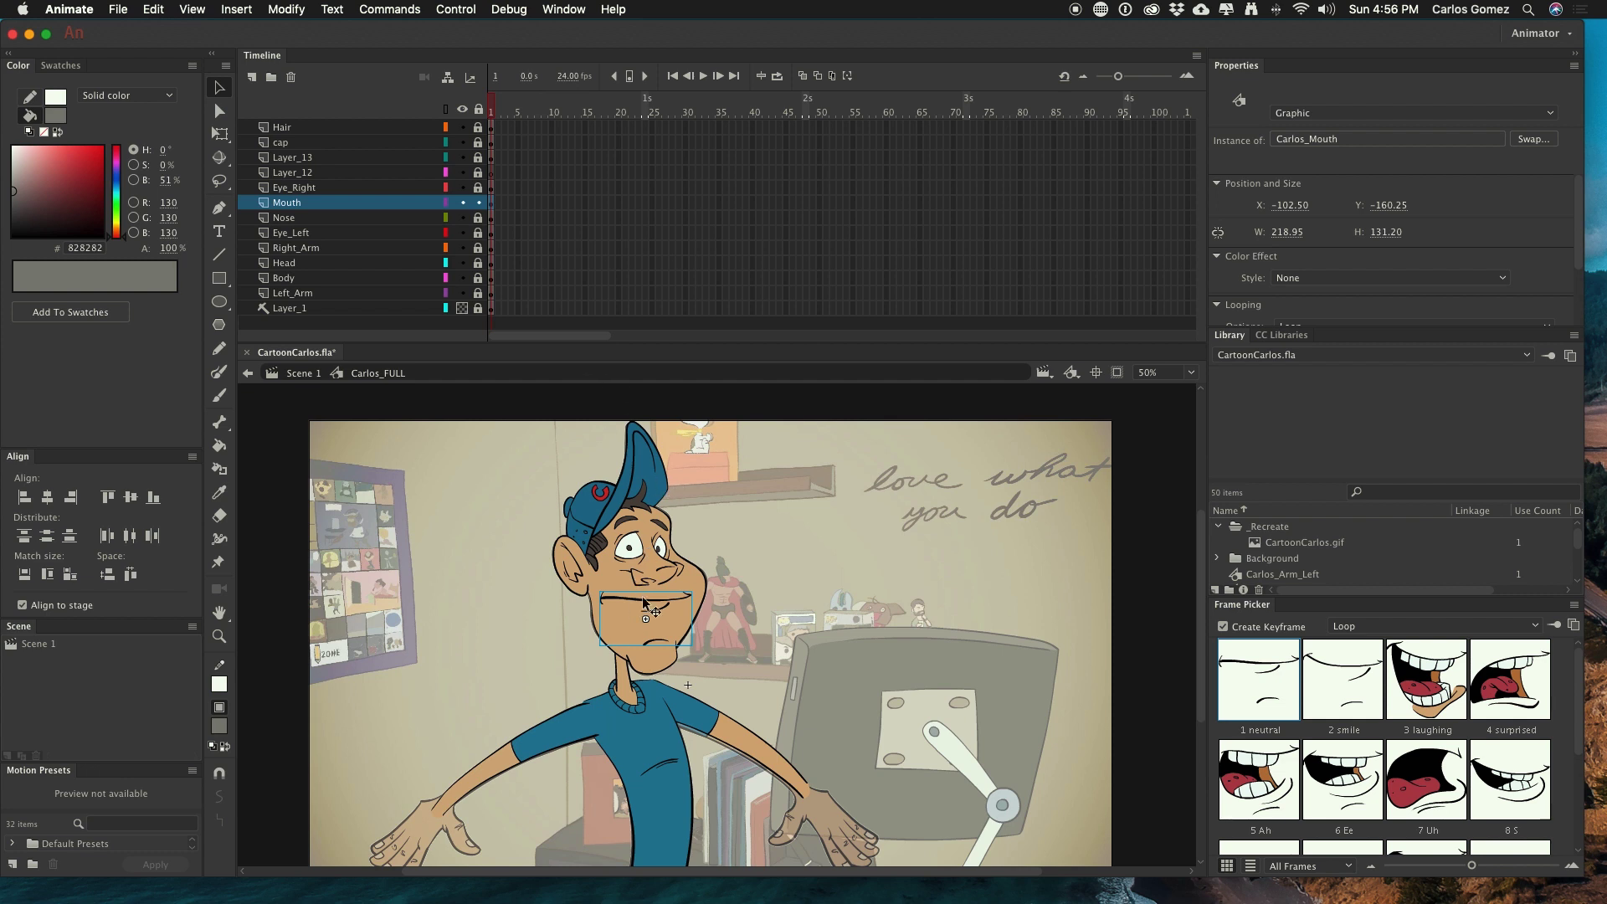
double_click(646, 603)
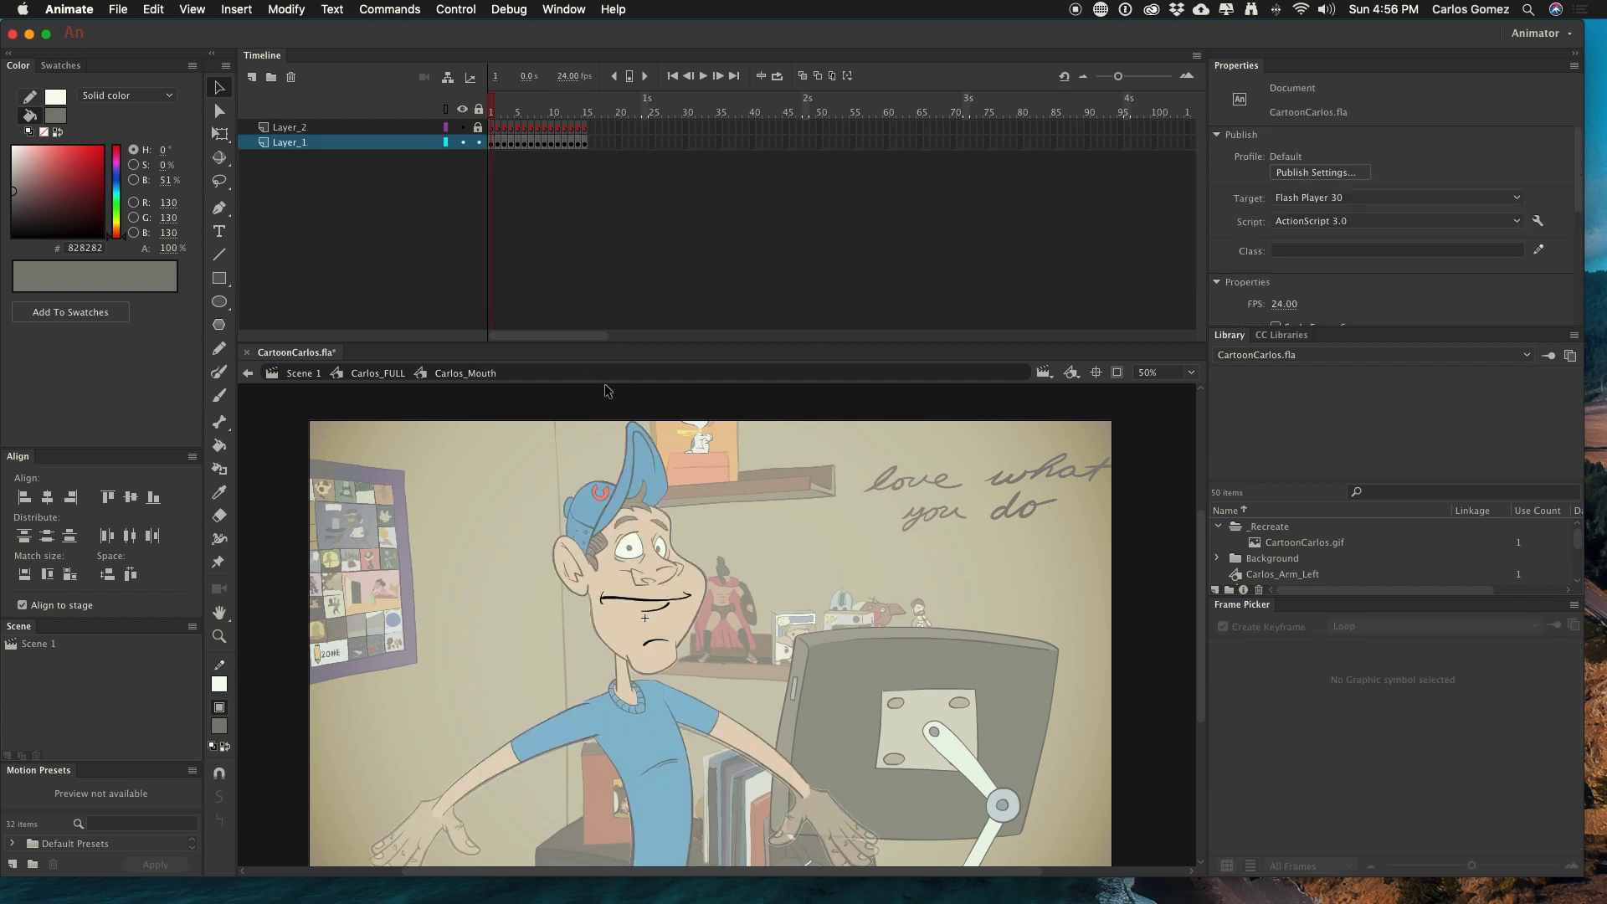
drag(571, 343, 563, 298)
click(481, 113)
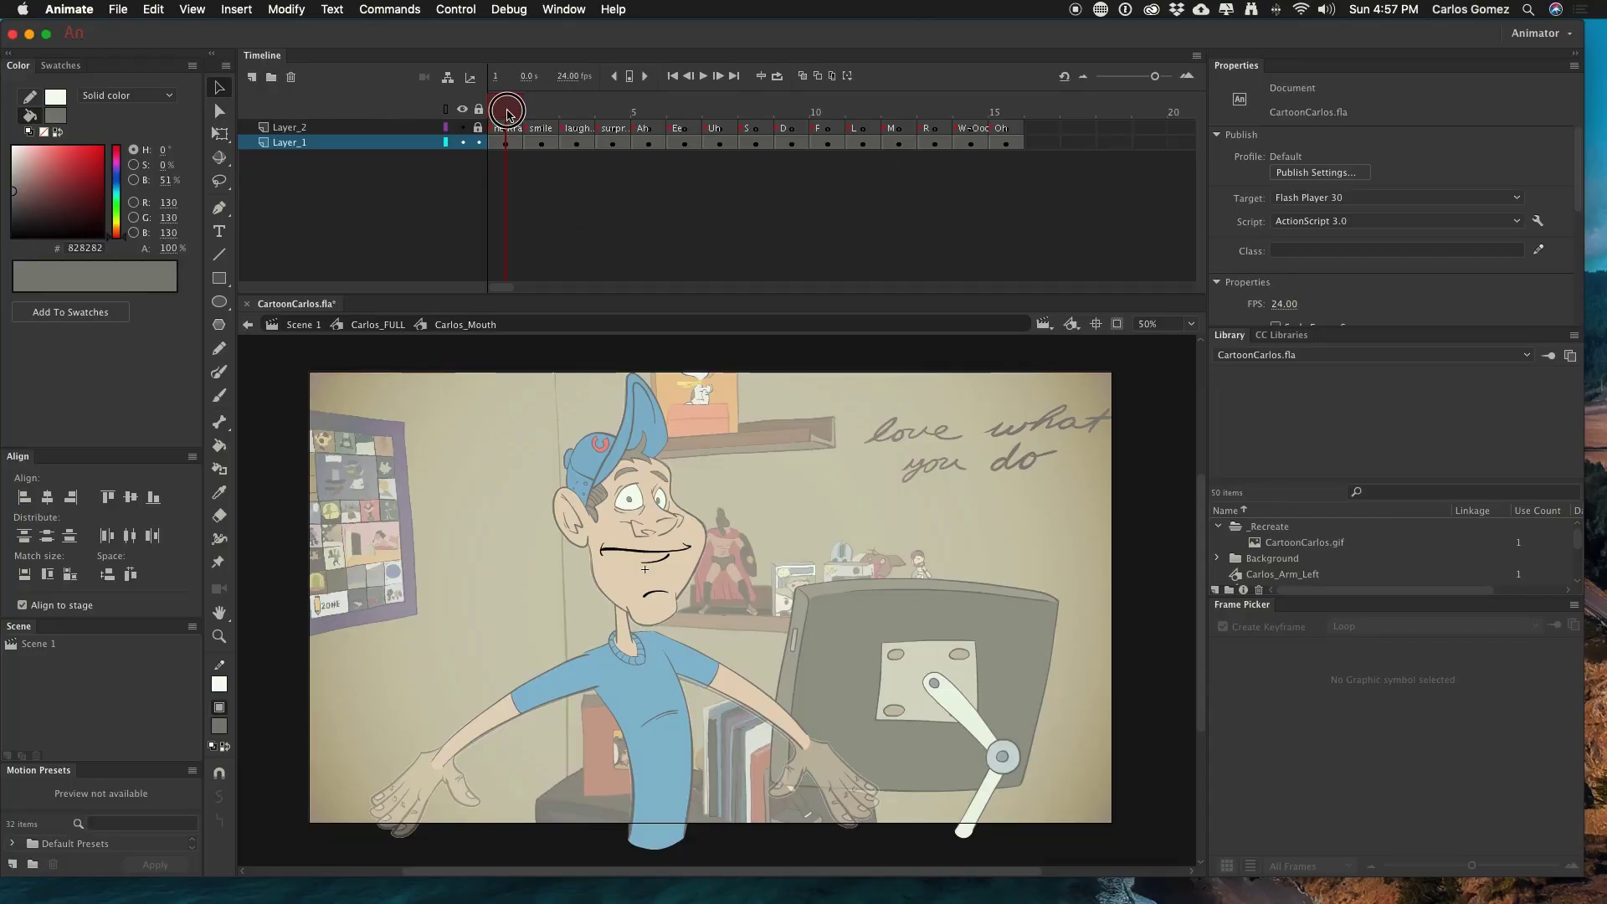
click(541, 113)
drag(542, 115, 791, 117)
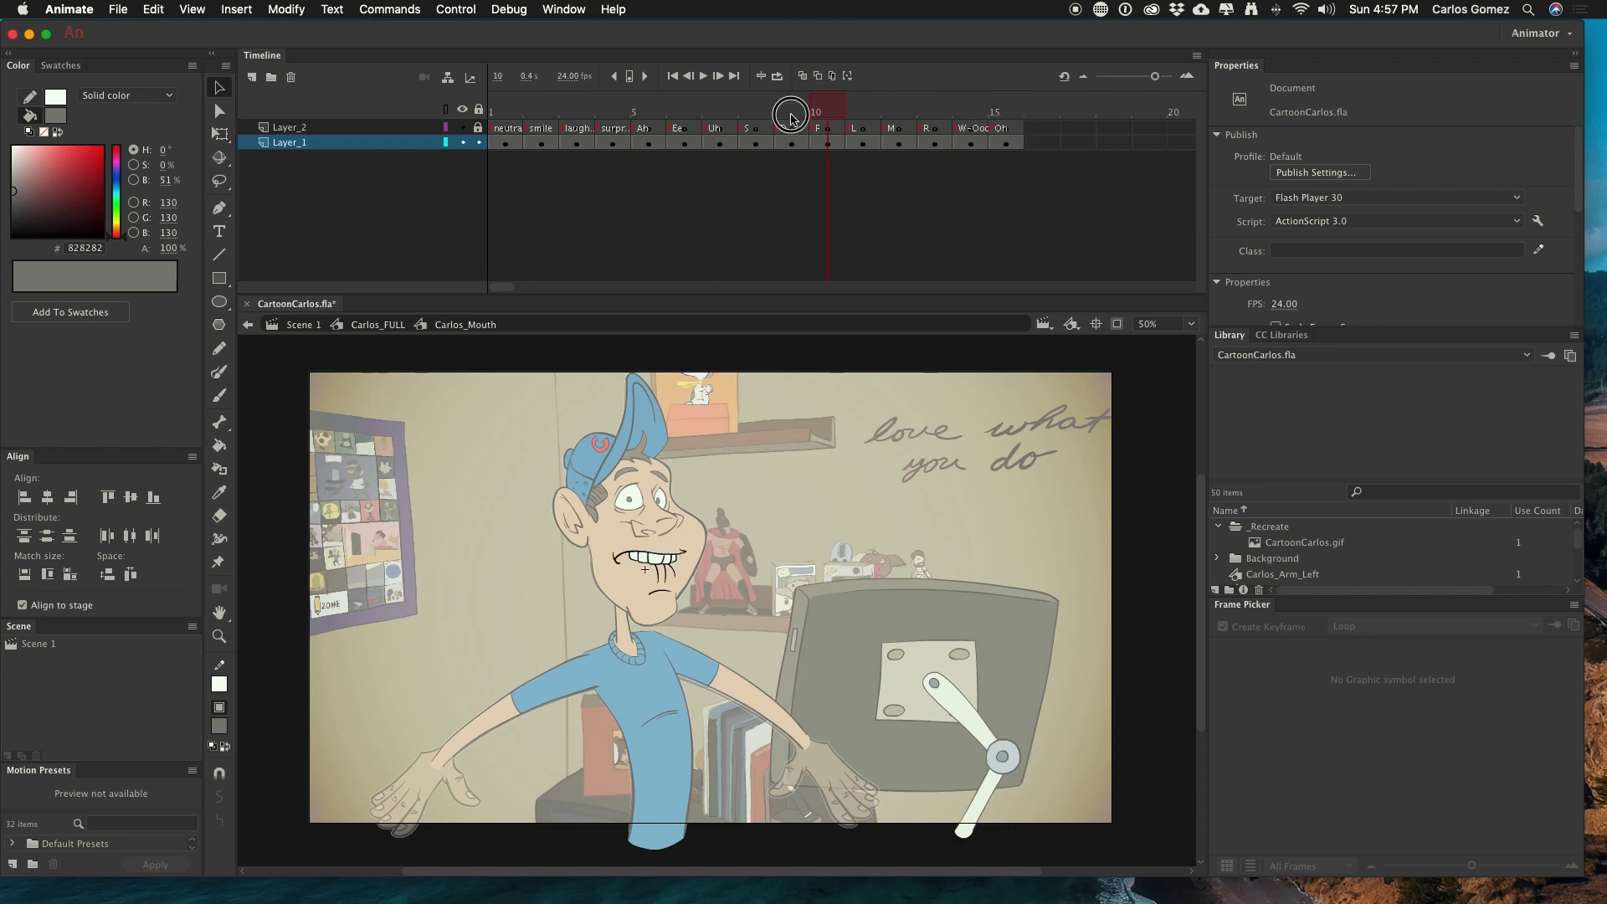
- Return to the Carlos_FULL symbol and add a new layer directly above Layer_1
click(377, 325)
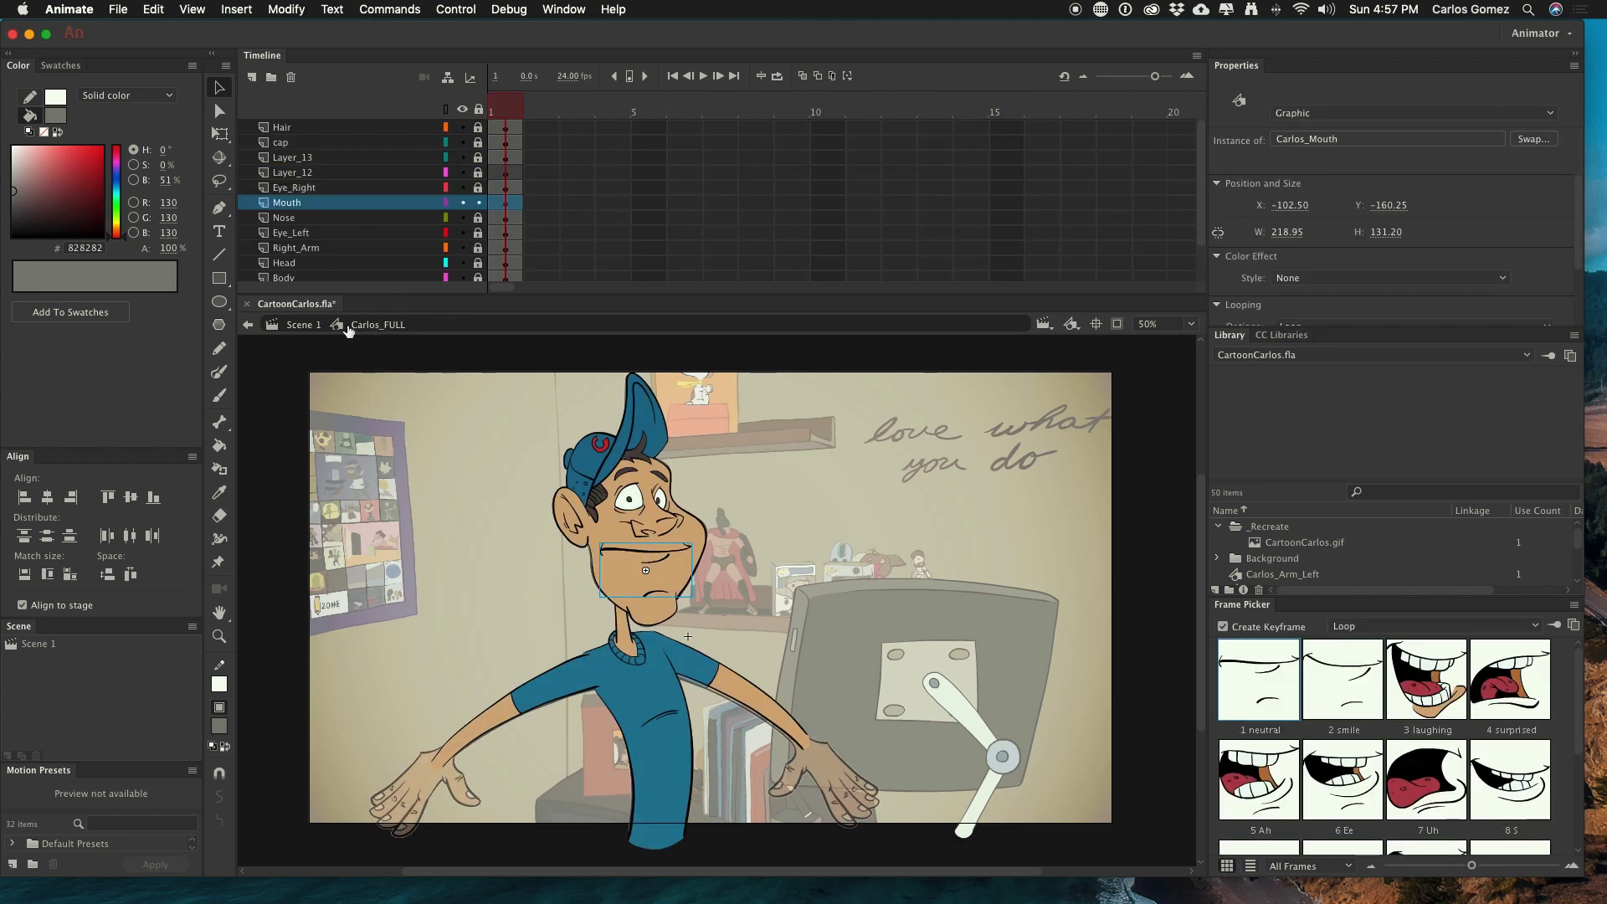
click(301, 327)
double_click(649, 548)
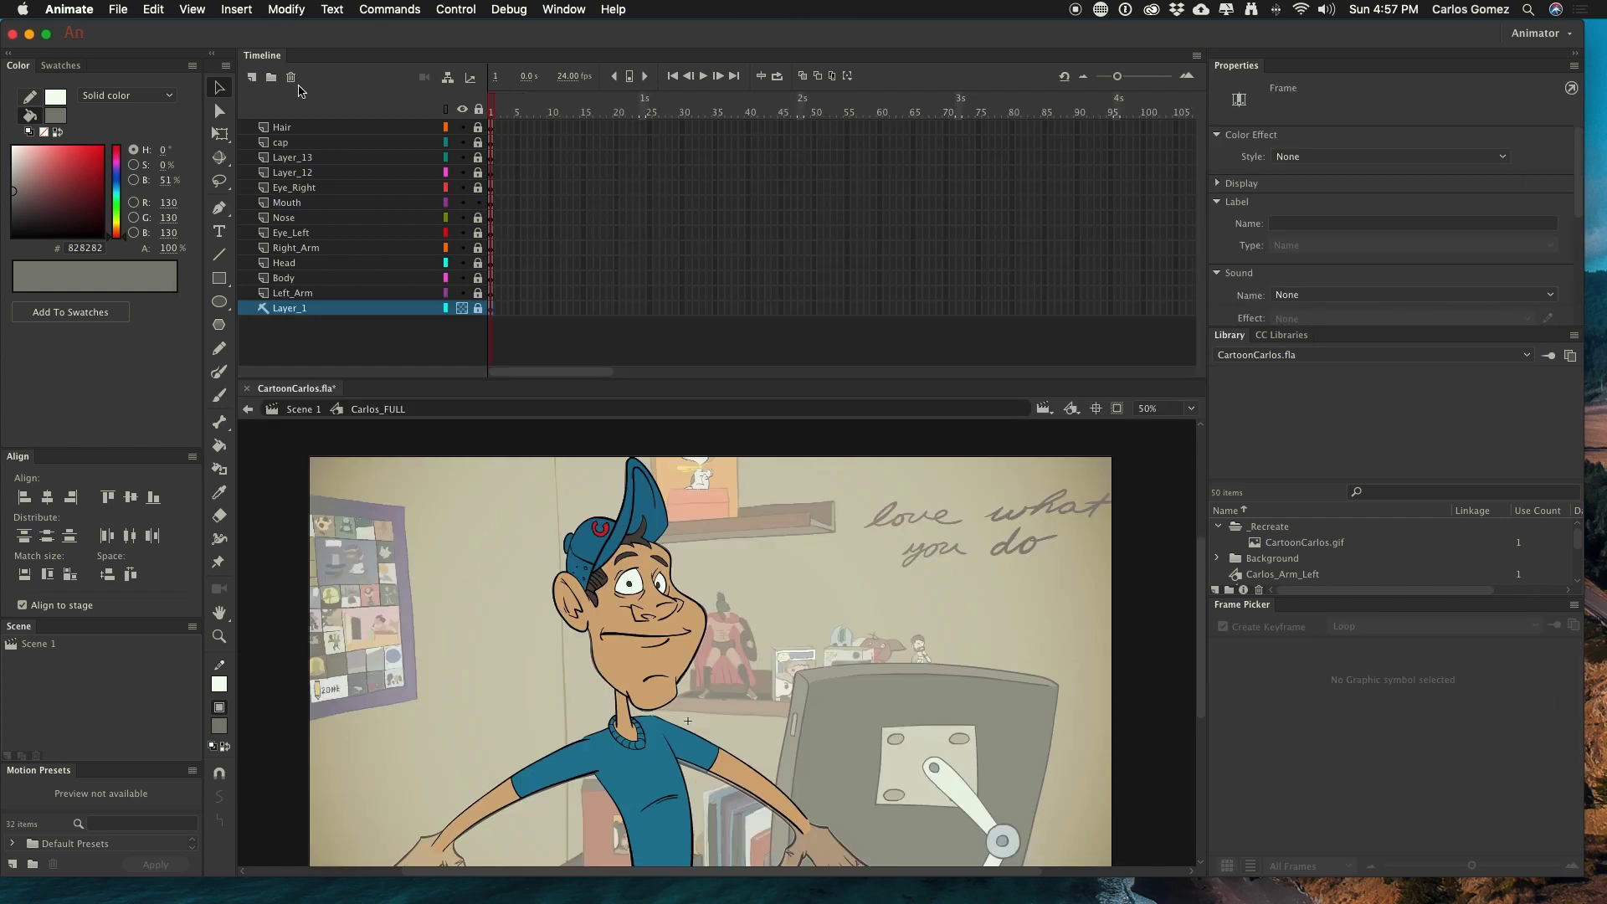
click(252, 78)
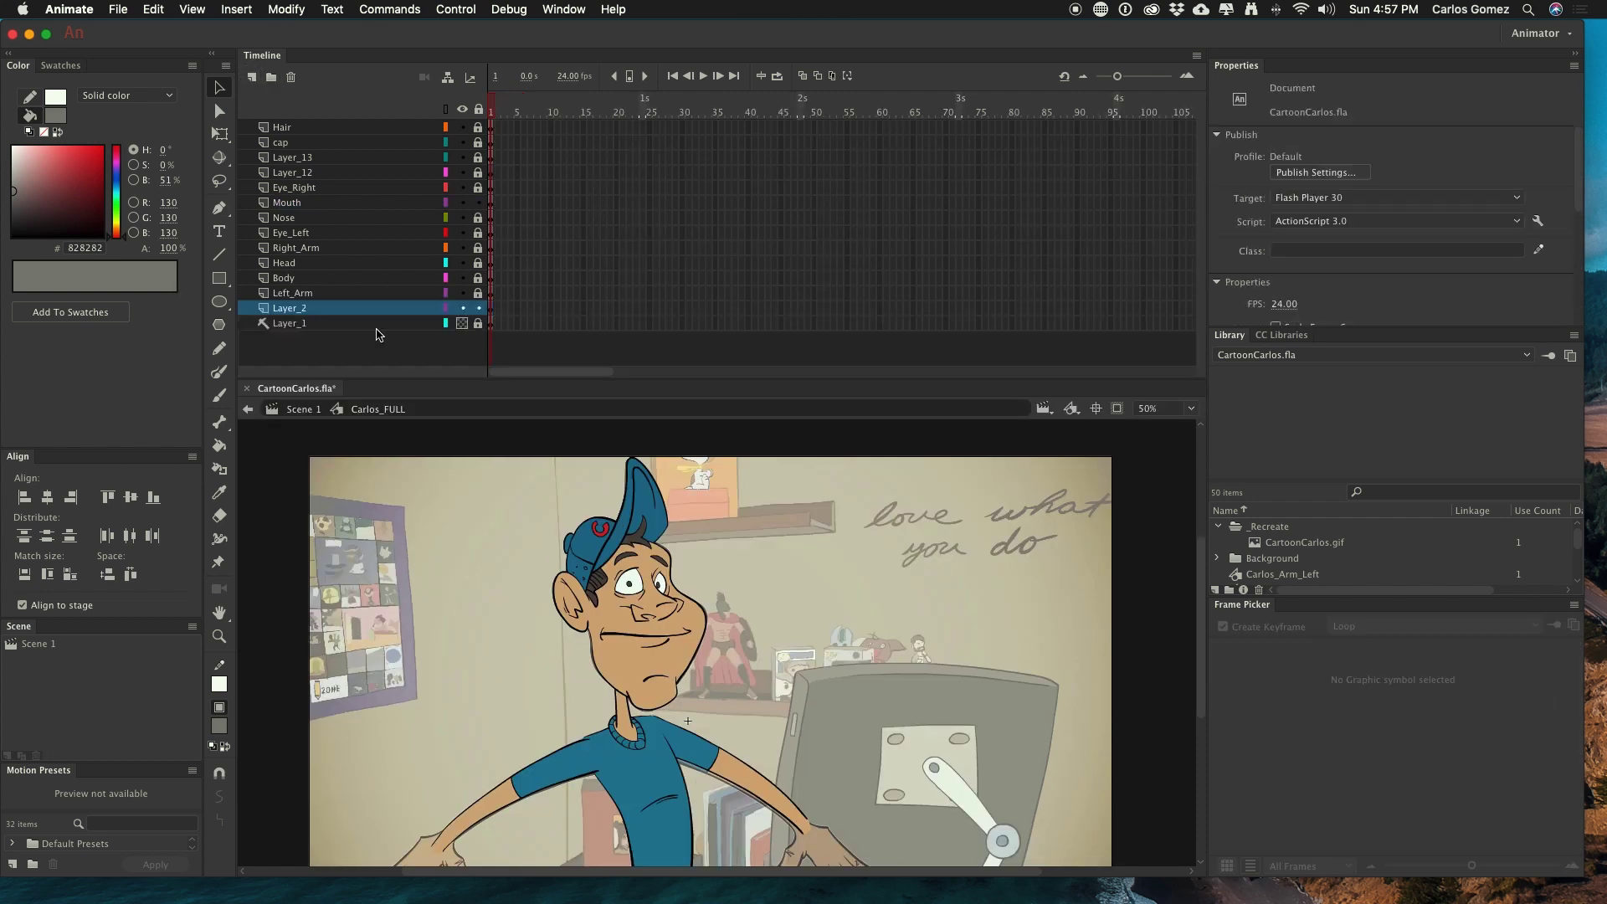
- Import the audio file HelloYouTube_01.aif to the stage
click(119, 9)
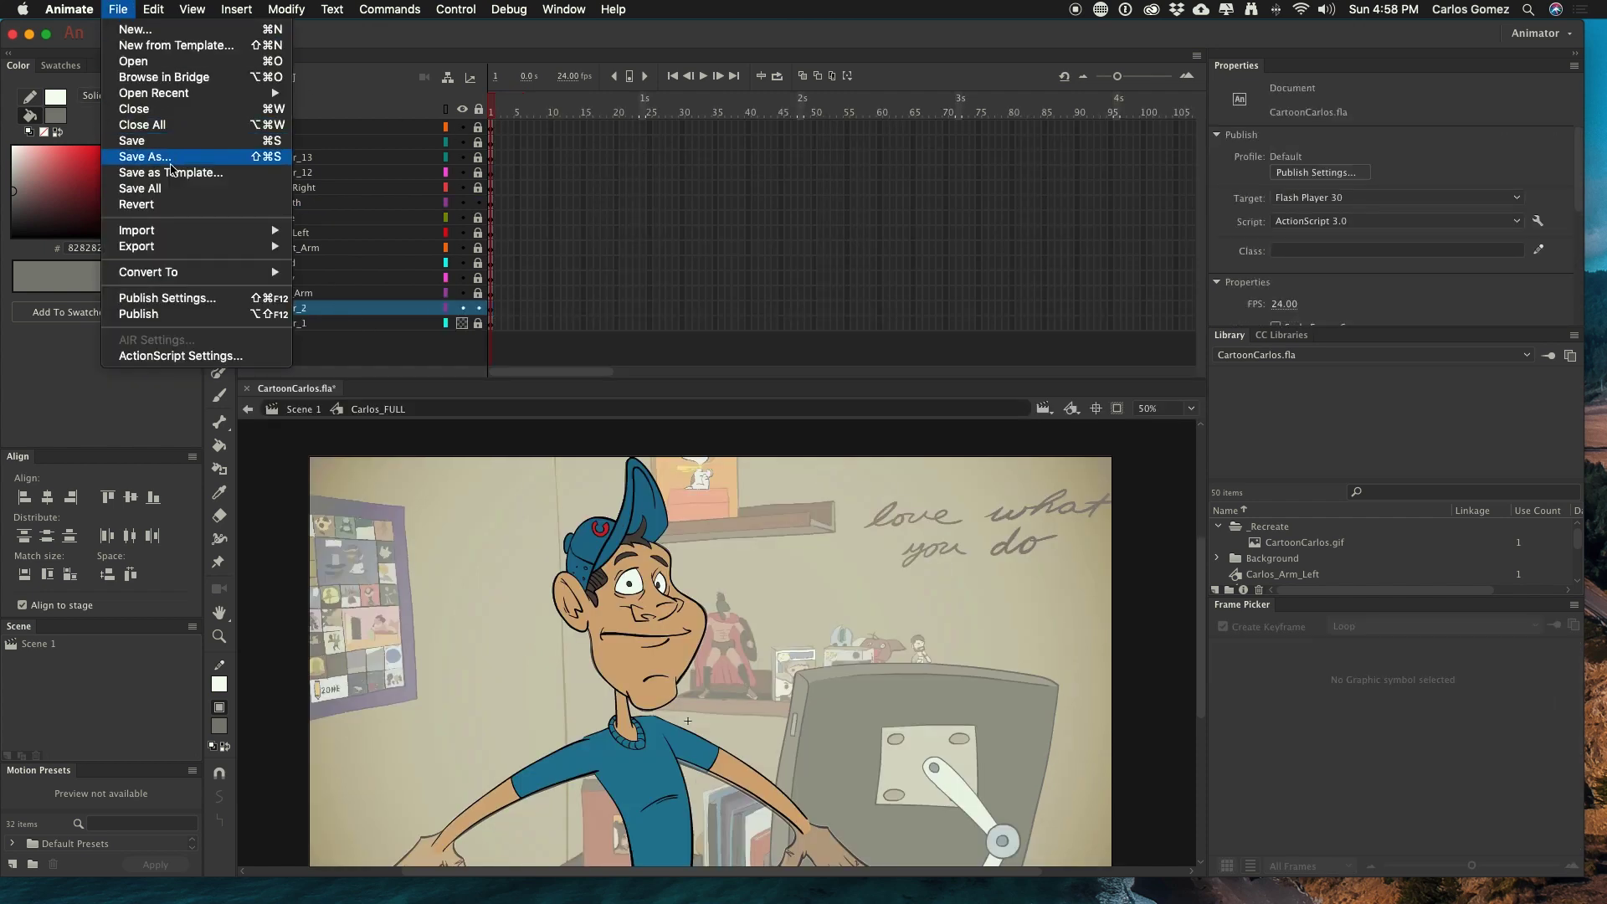
mouse_move(184, 232)
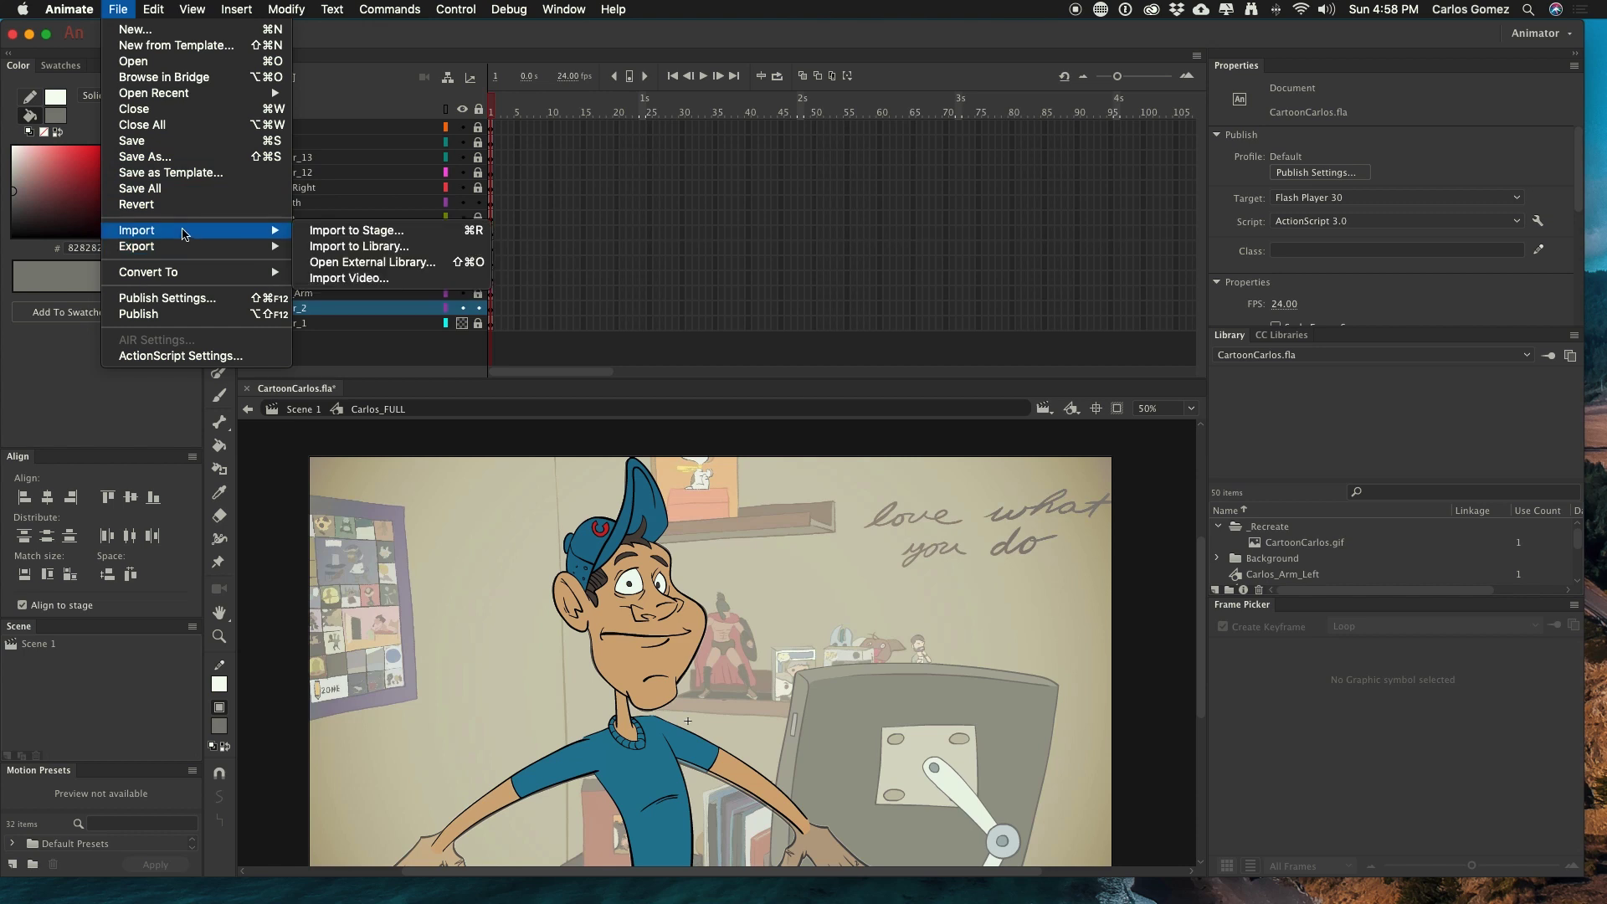
click(358, 231)
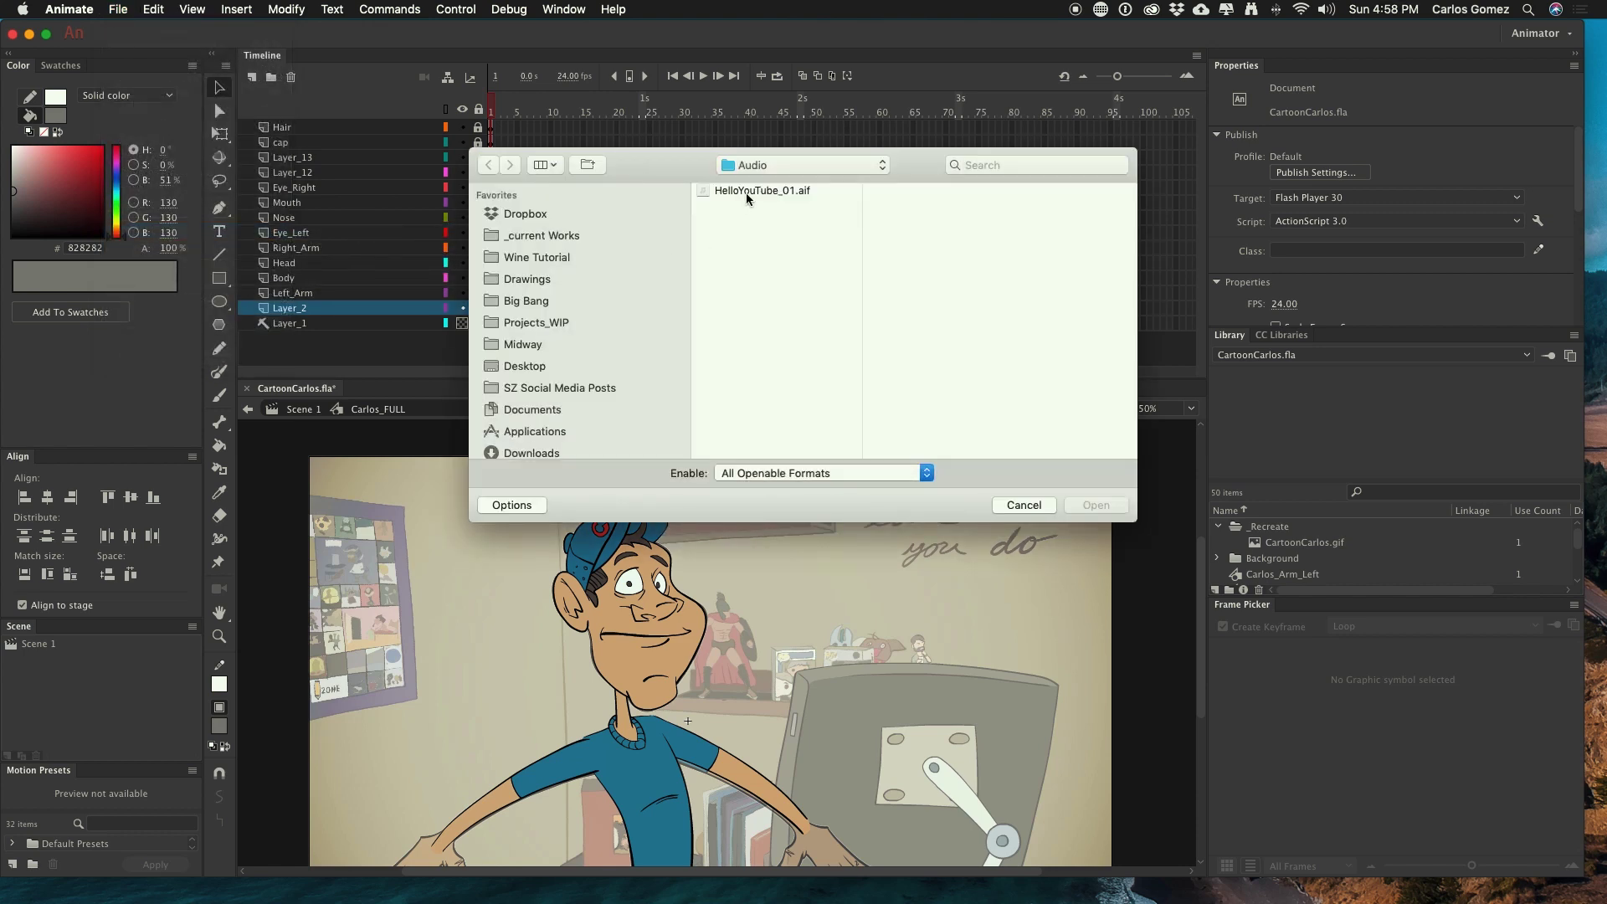
click(738, 191)
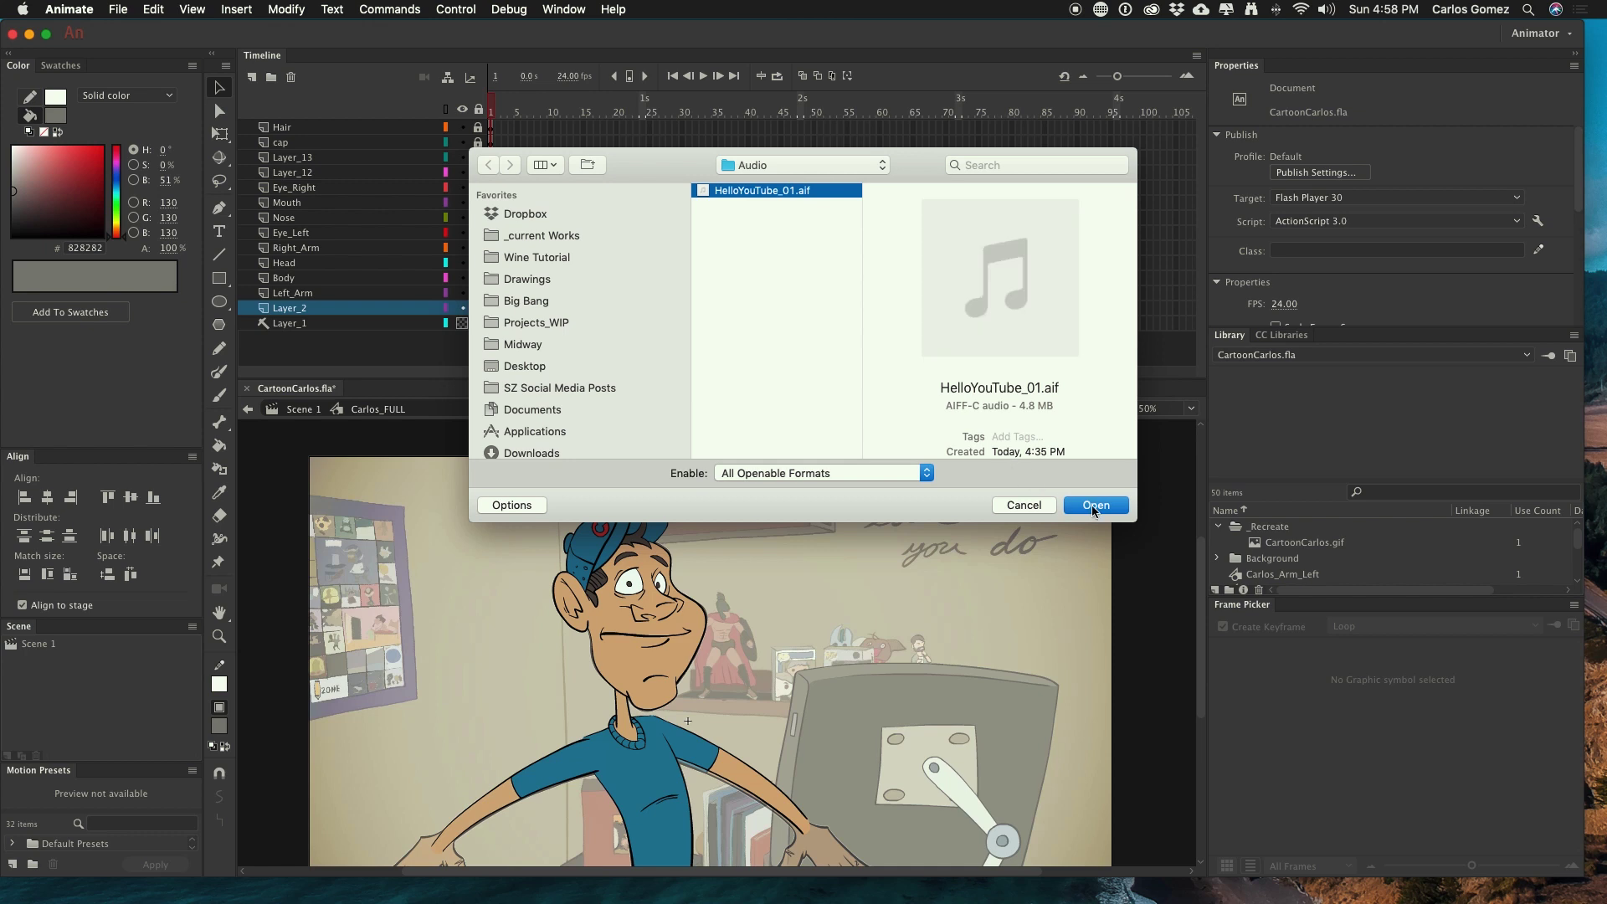
click(1094, 506)
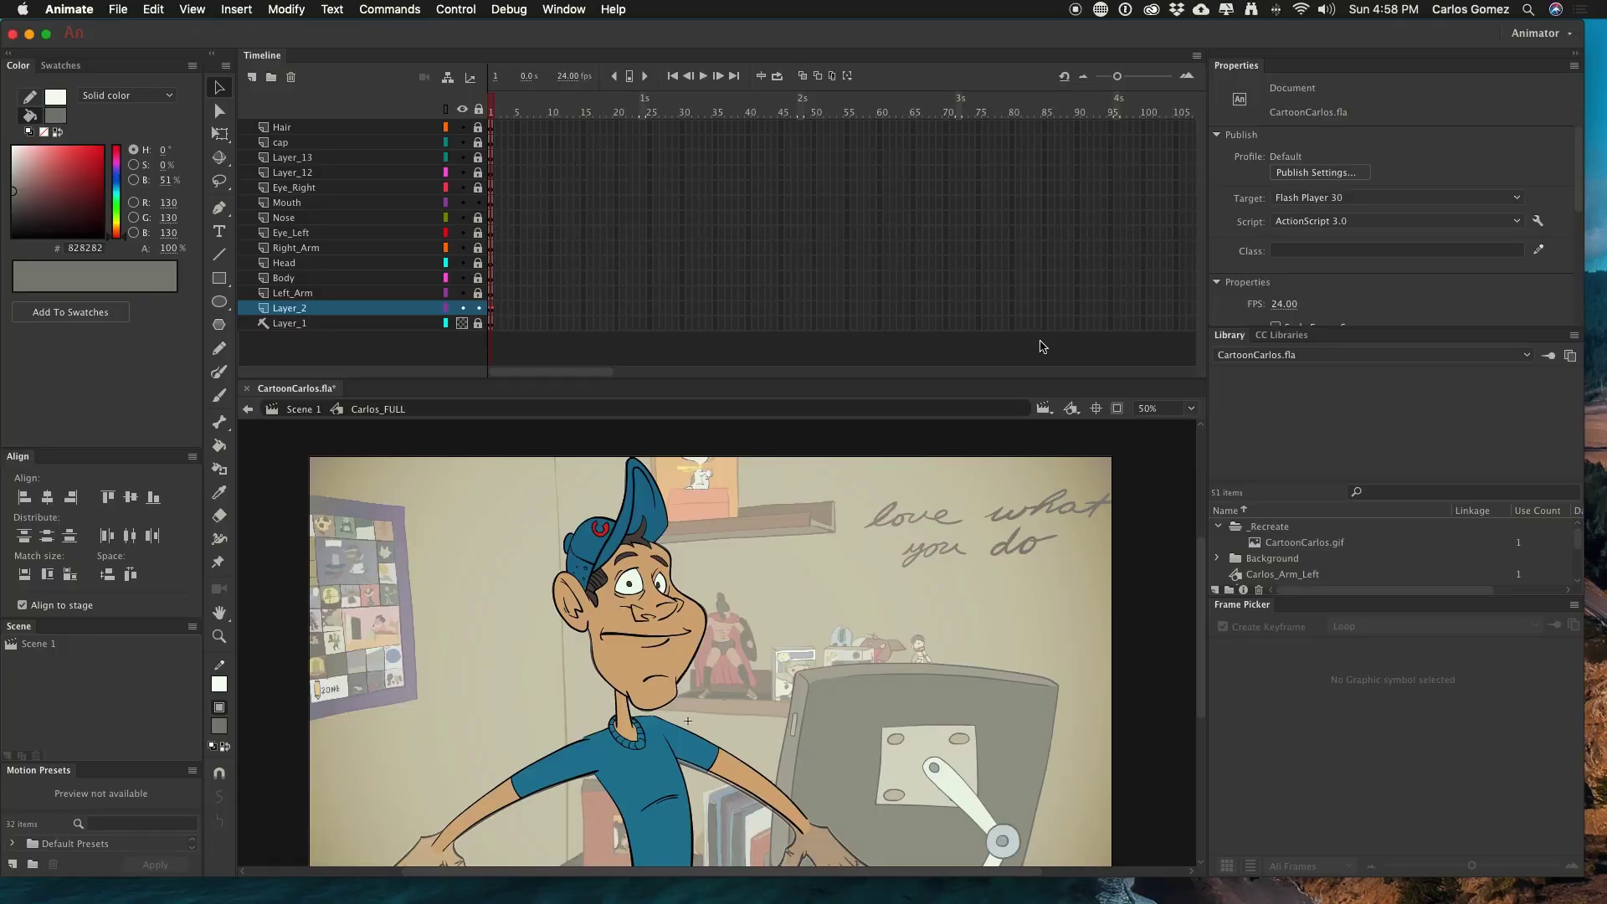
- Extend Layer_2 past the end of its audio waveform and remove the surplus frames after frame 302
scroll(1041, 346, right, 6)
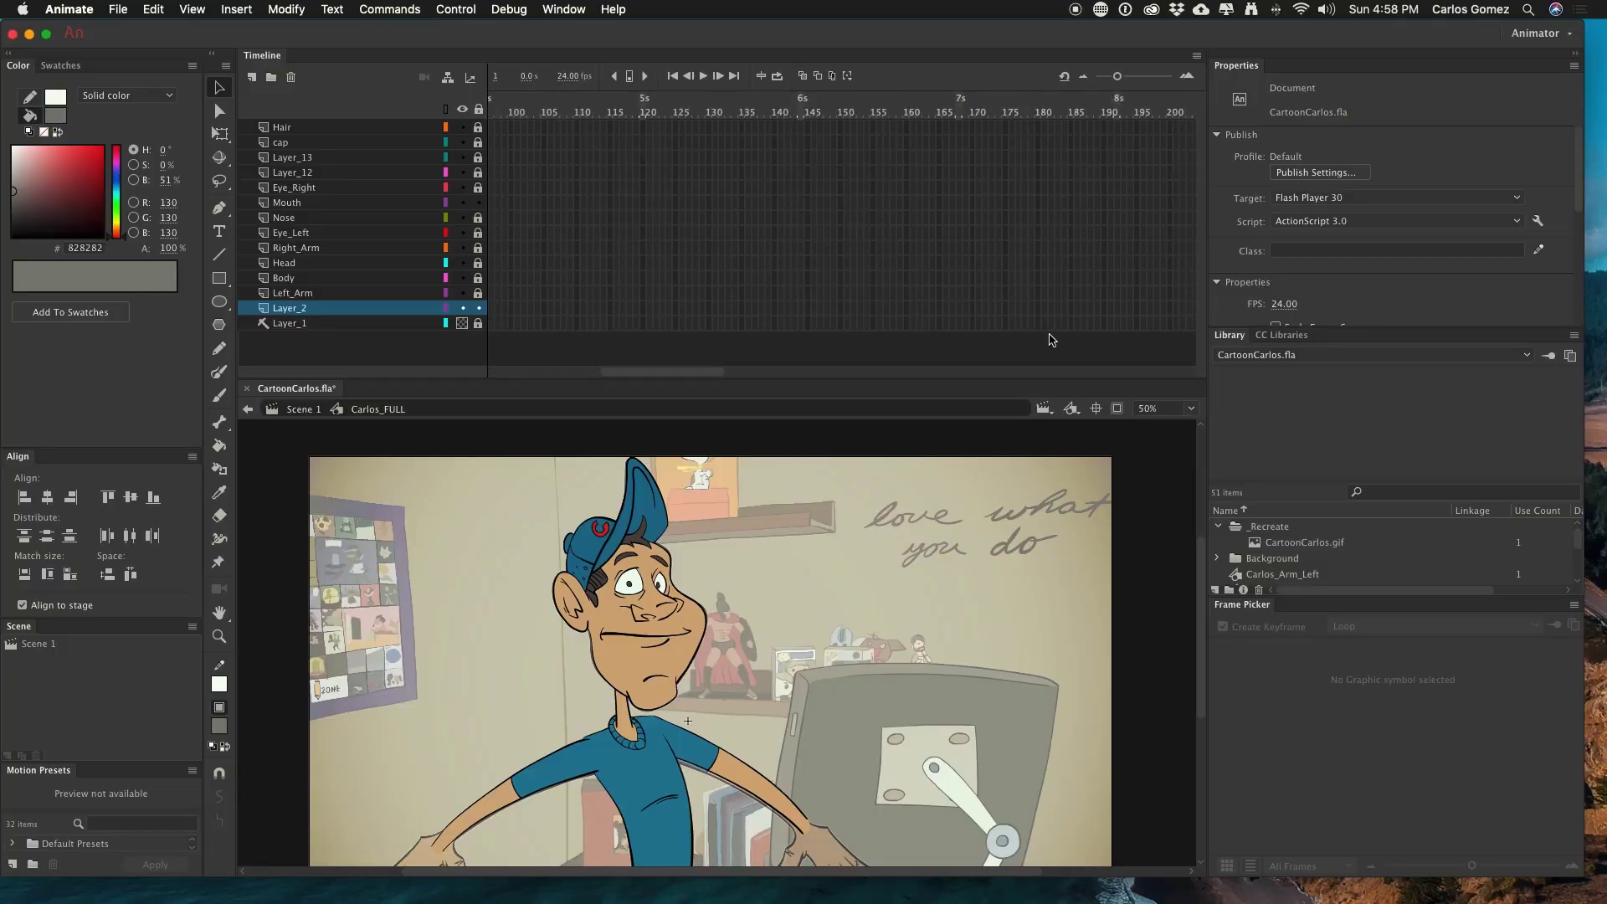
scroll(1052, 340, left, 4)
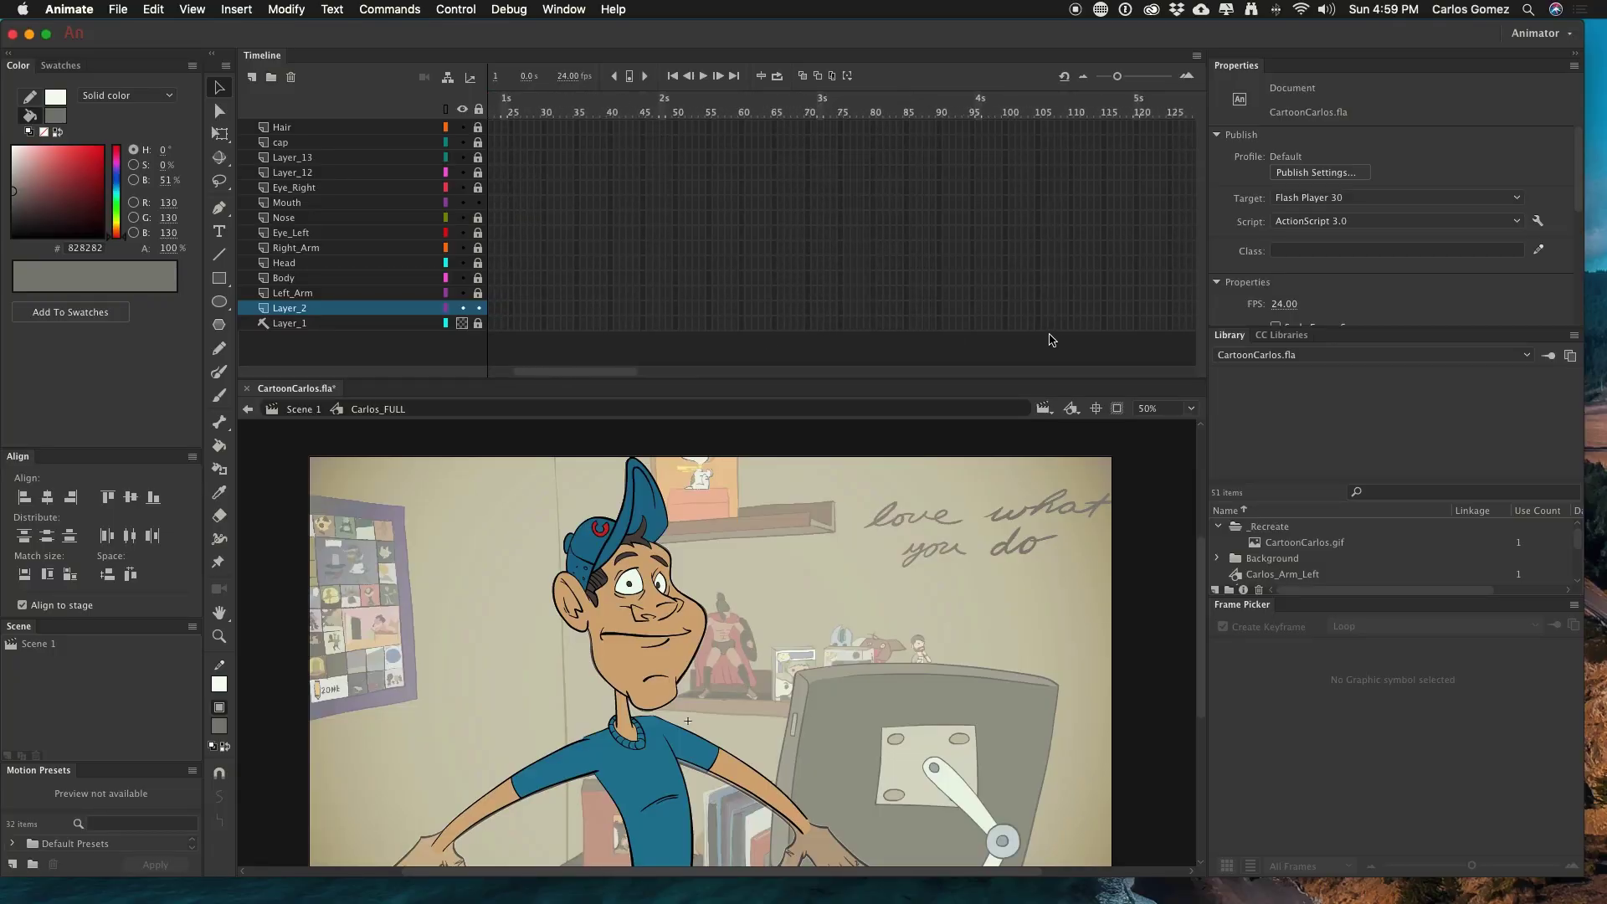
scroll(1067, 308, right, 2)
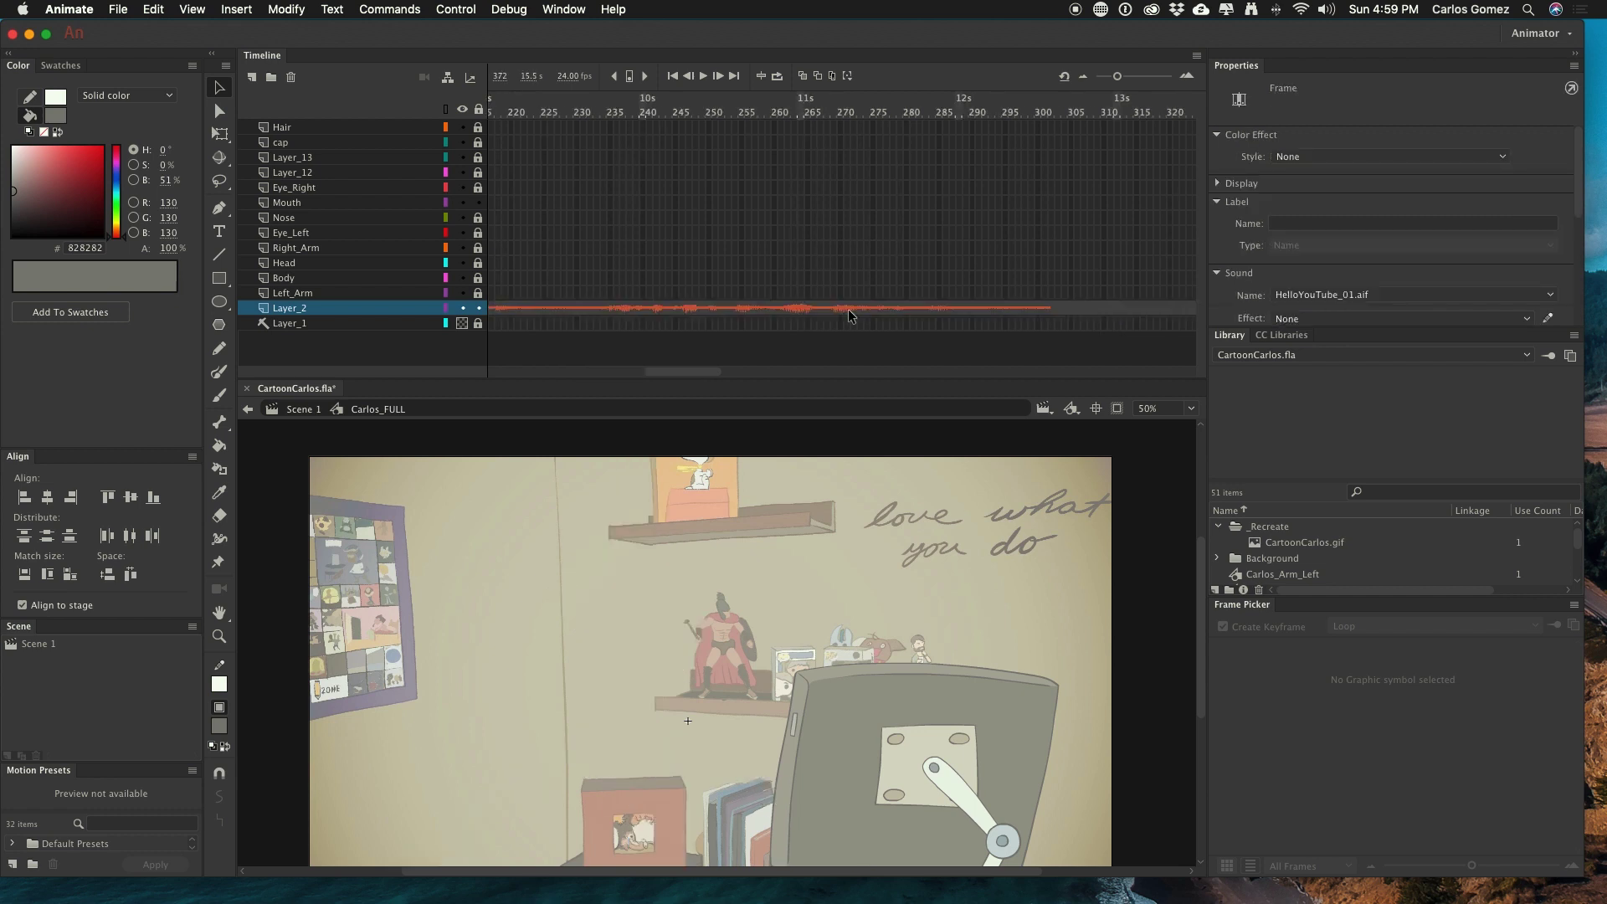
scroll(849, 316, right, 3)
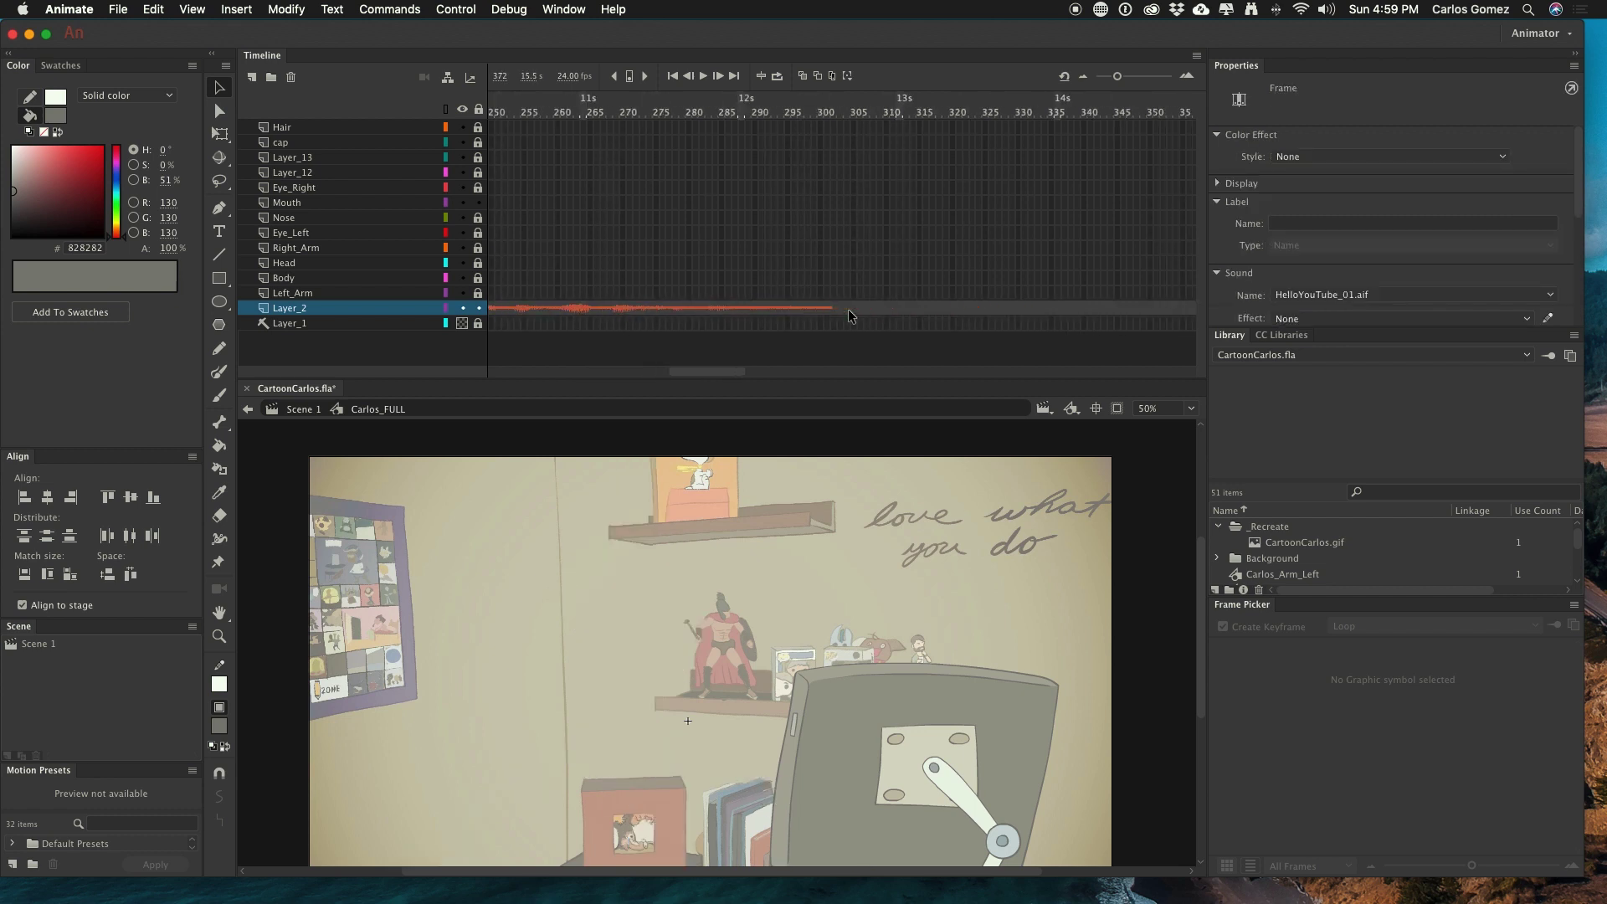
drag(844, 315, 998, 341)
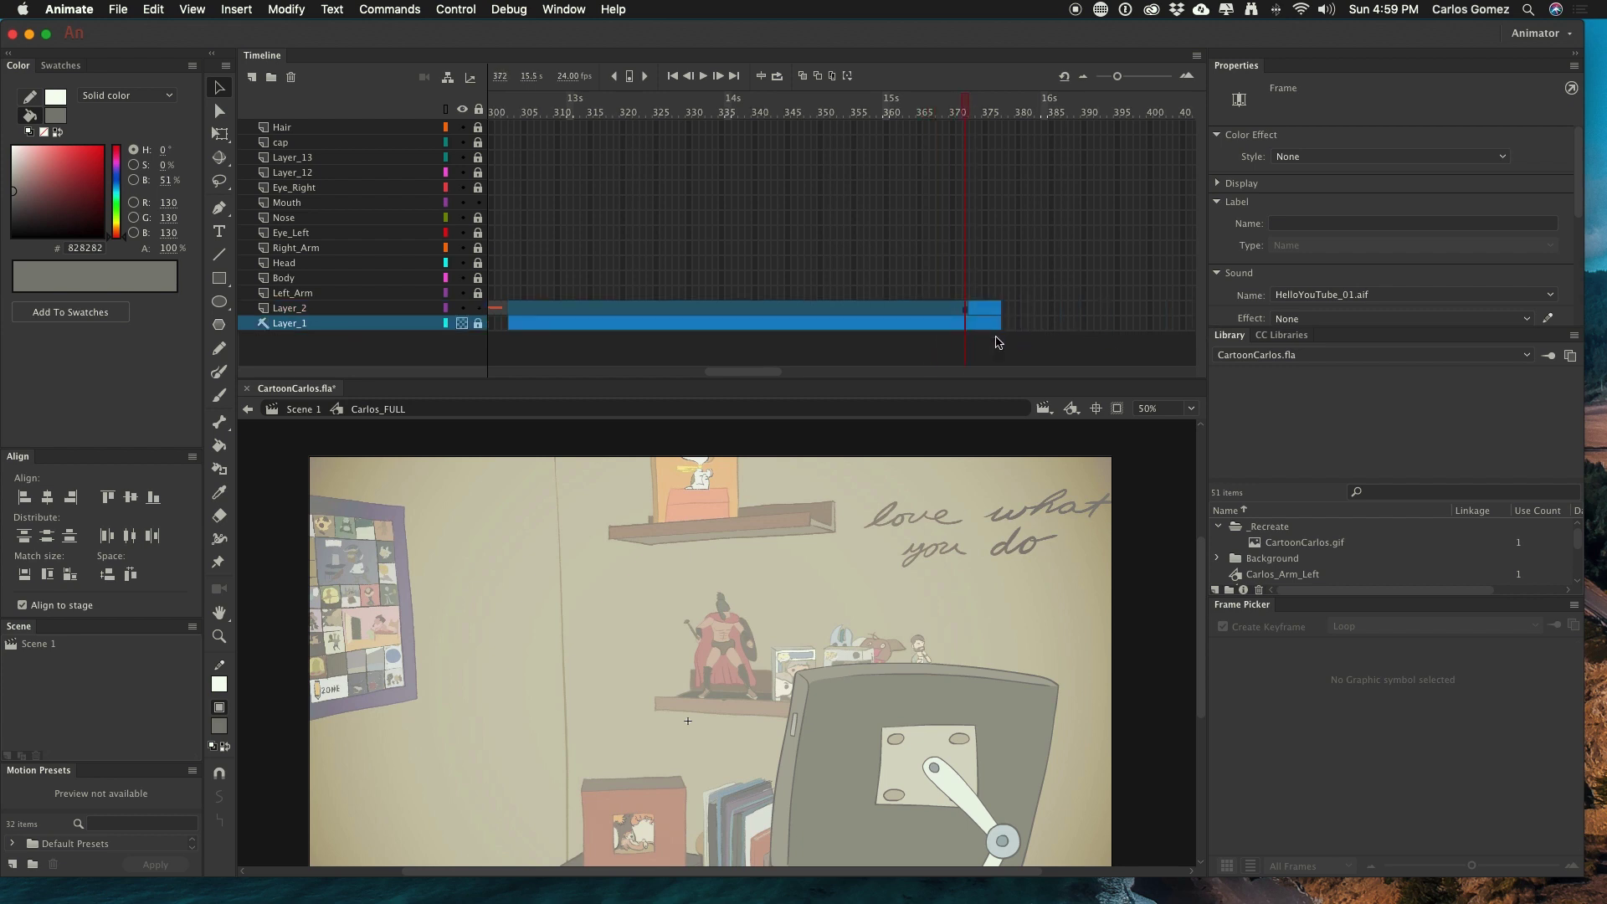
key(shift+F5)
- Extend all character layers from Hair down to Left_Arm to frame 302
click(577, 293)
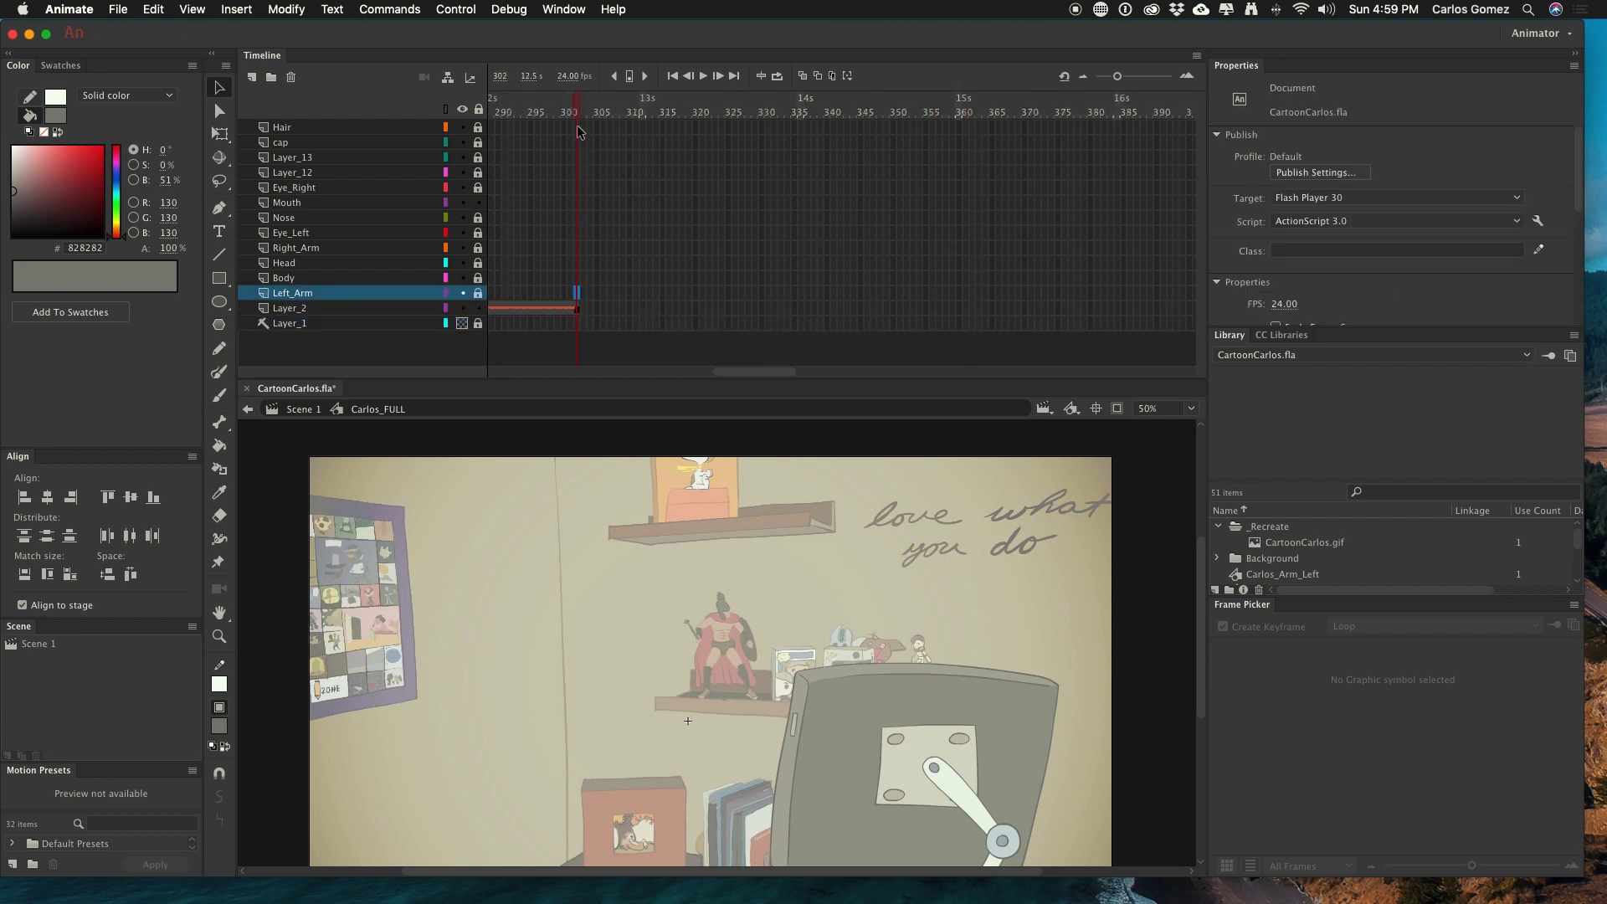
drag(578, 131, 577, 297)
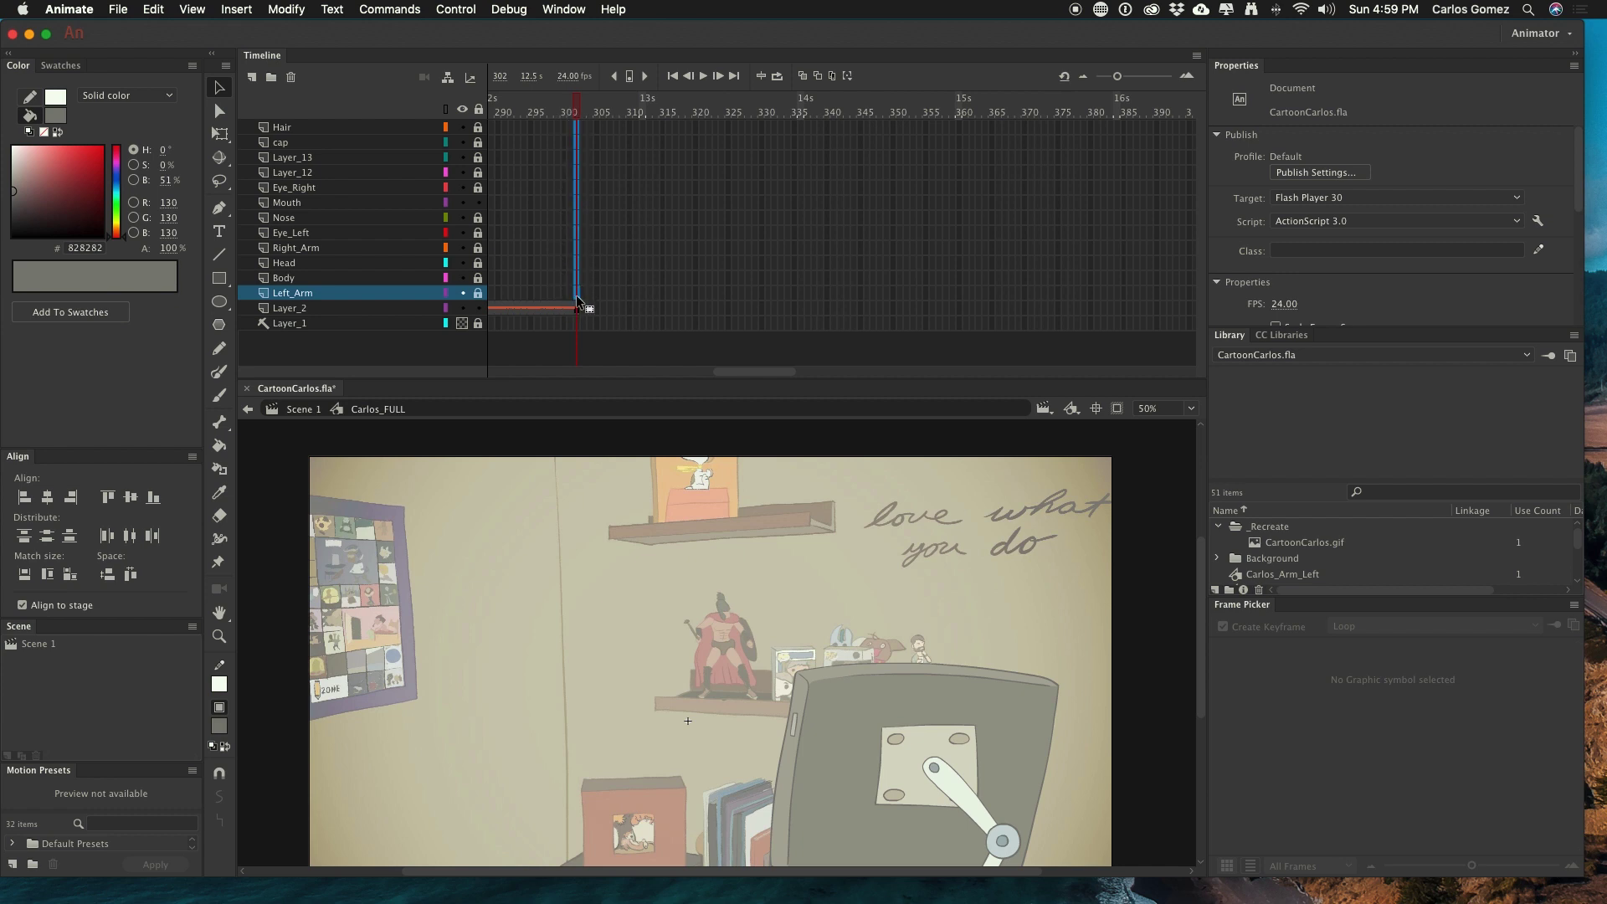
key(F5)
- Move the playhead back to frame 1 and play the timeline to hear the audio
scroll(577, 301, left, 15)
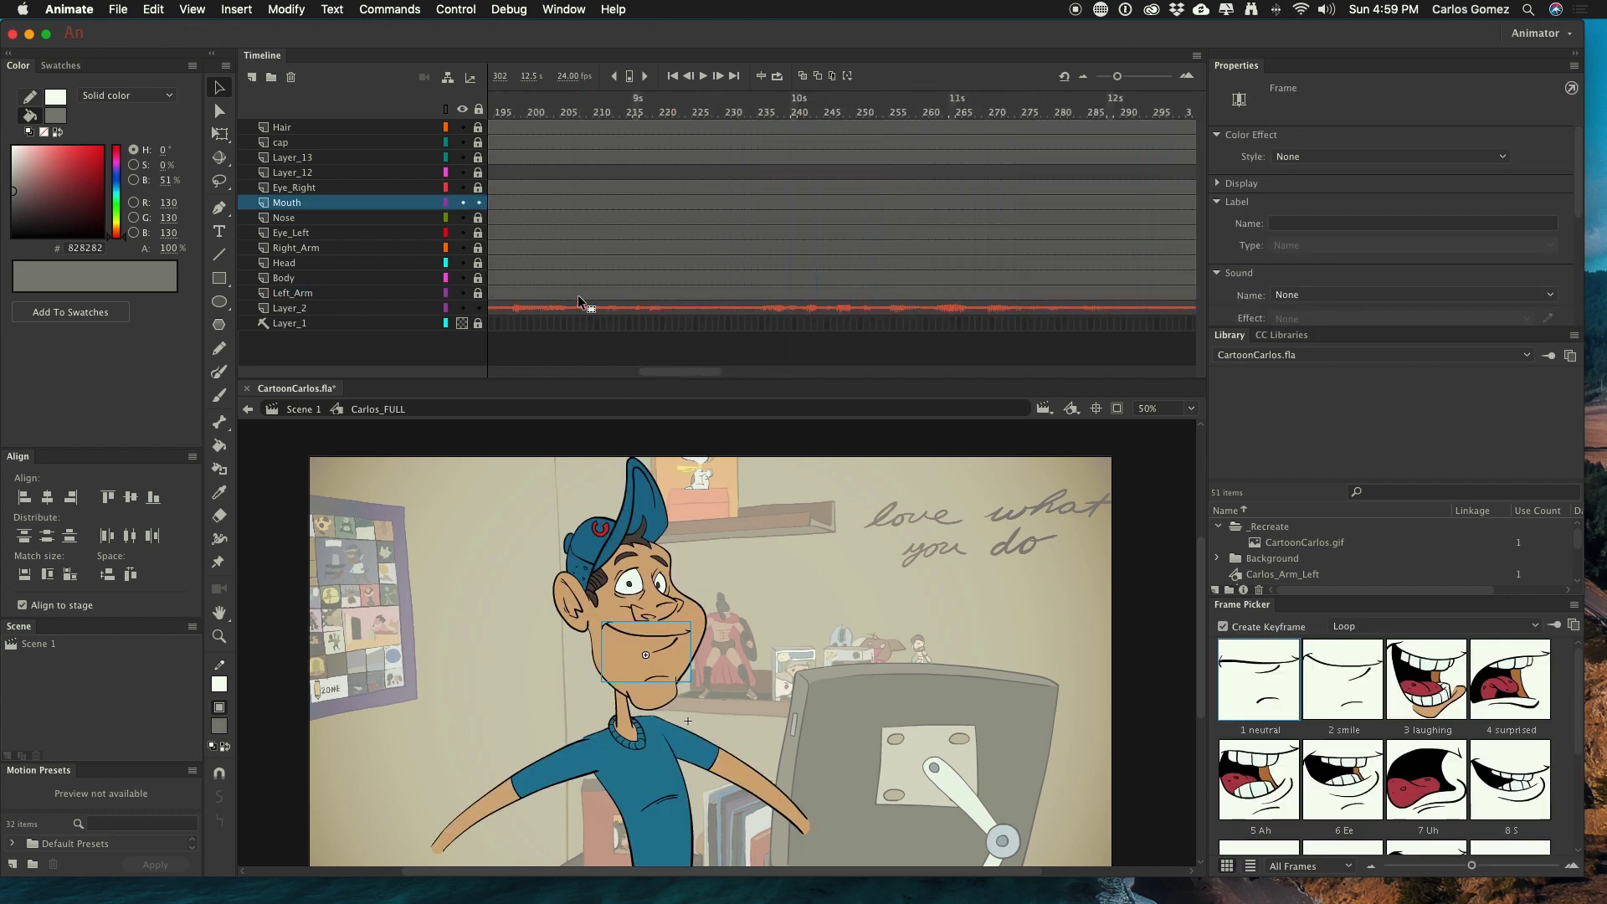
drag(533, 109, 455, 110)
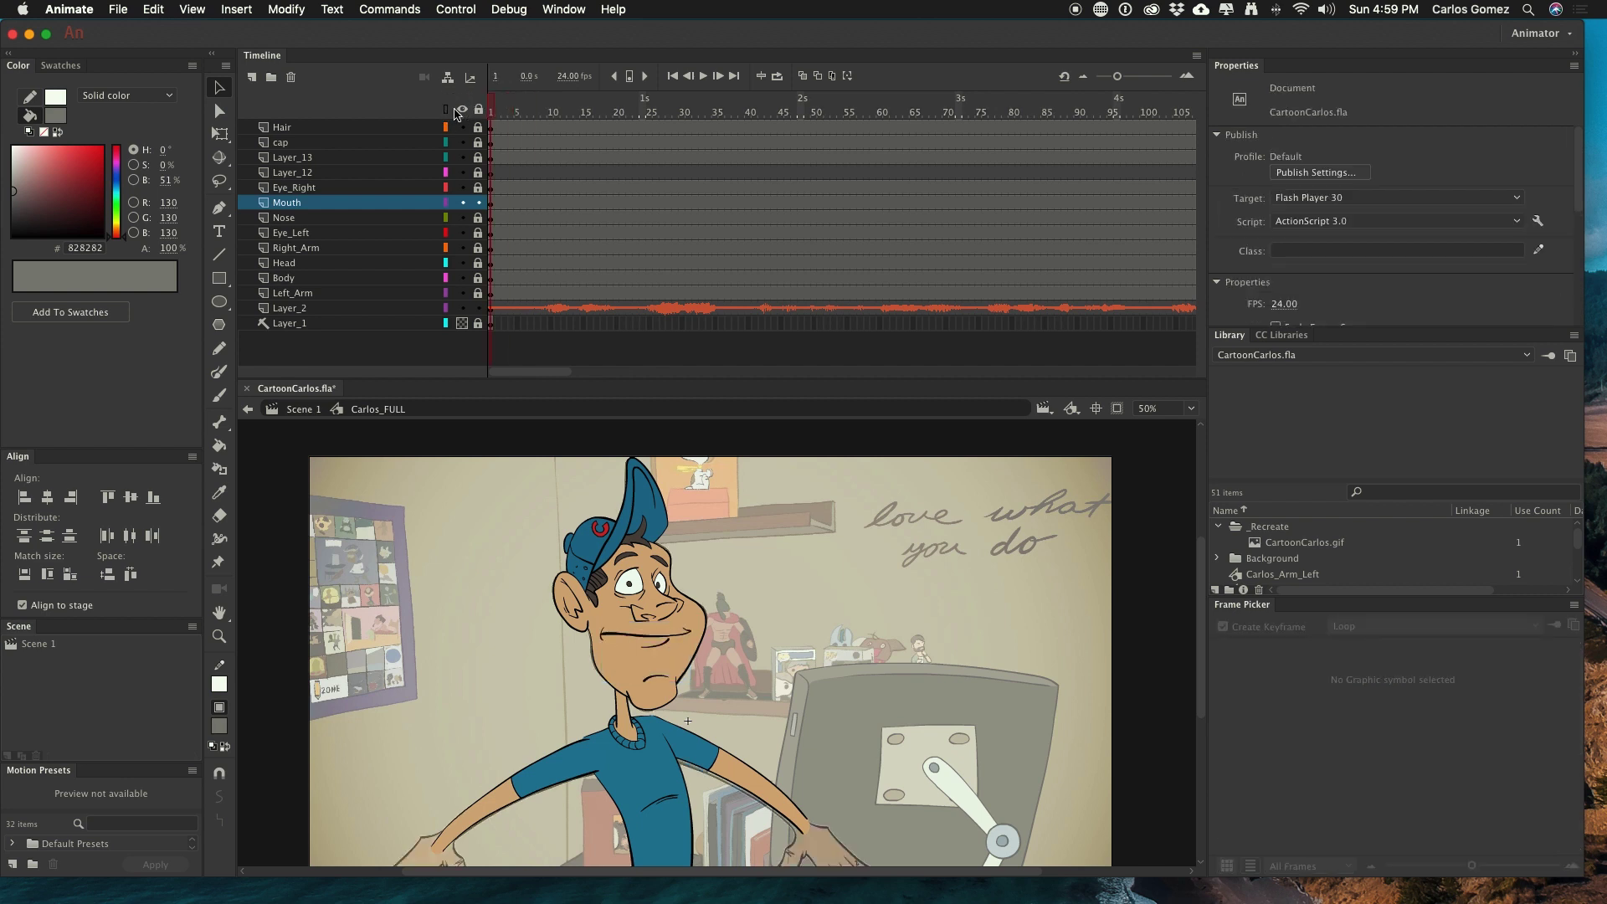
key(Return)
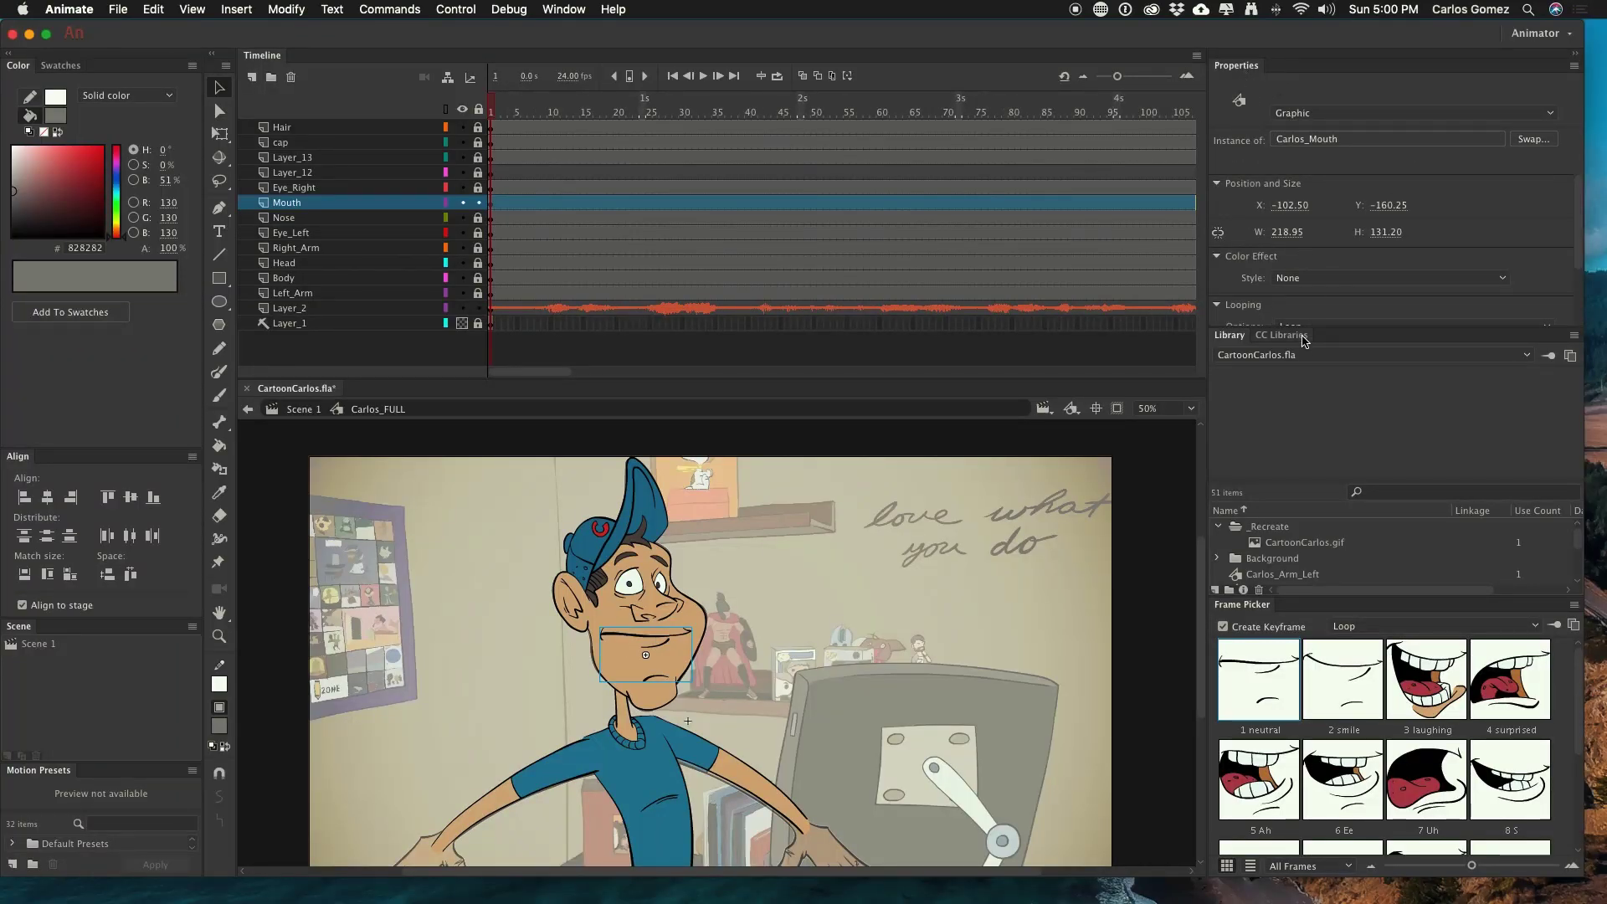
- Set the Carlos_Mouth instance's looping option to Single Frame and scrub the timeline to check the mouth
scroll(1241, 278, down, 2)
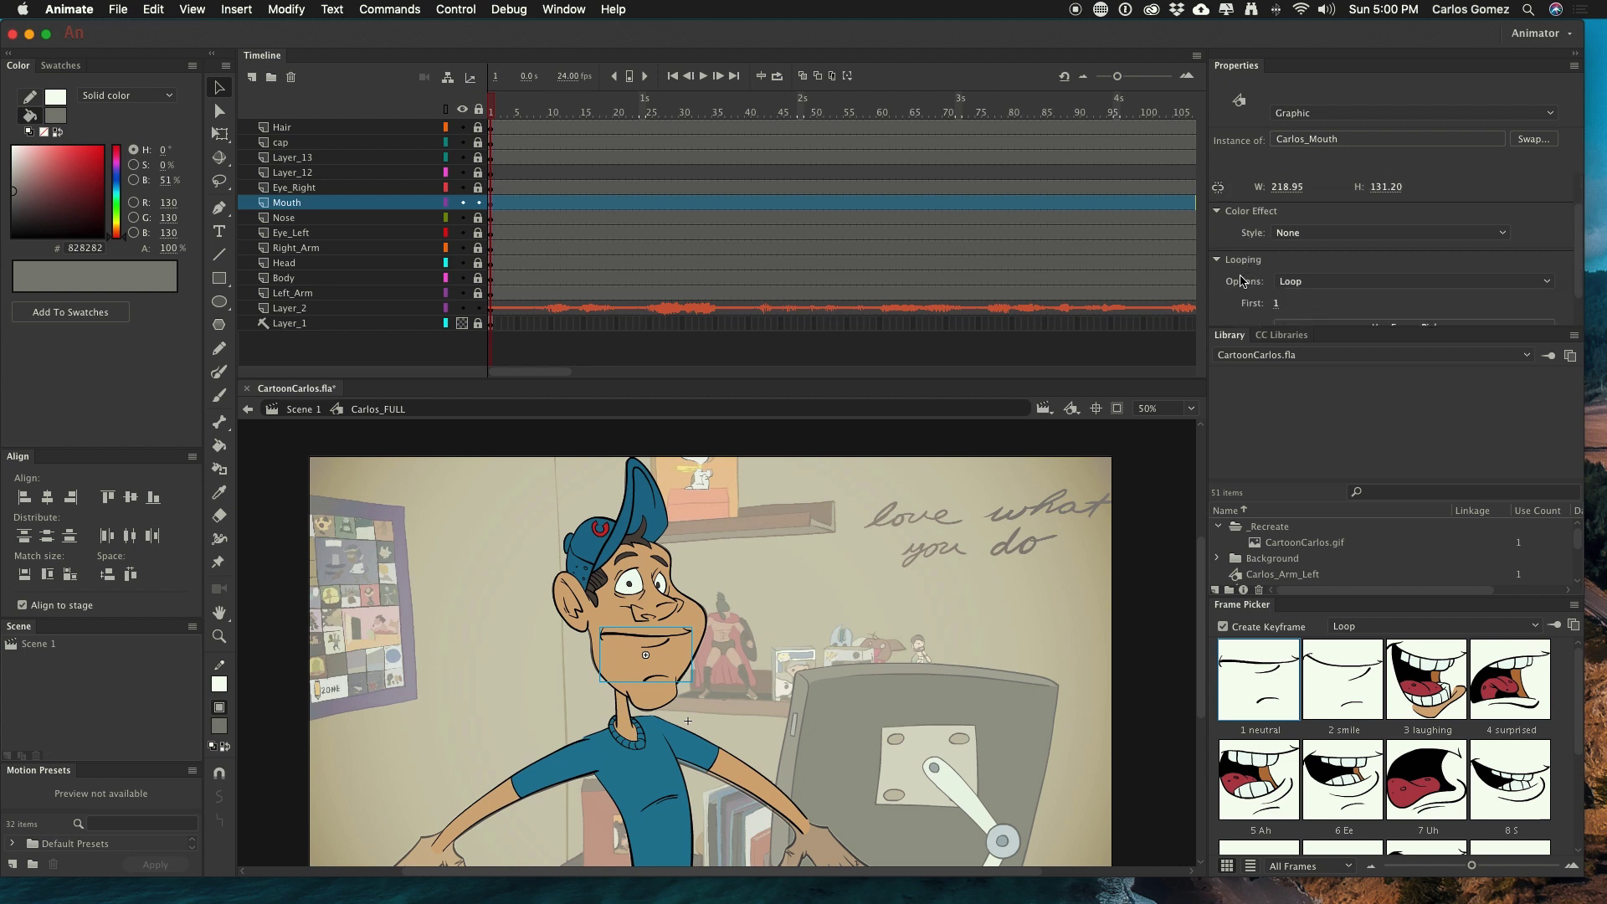
click(1306, 283)
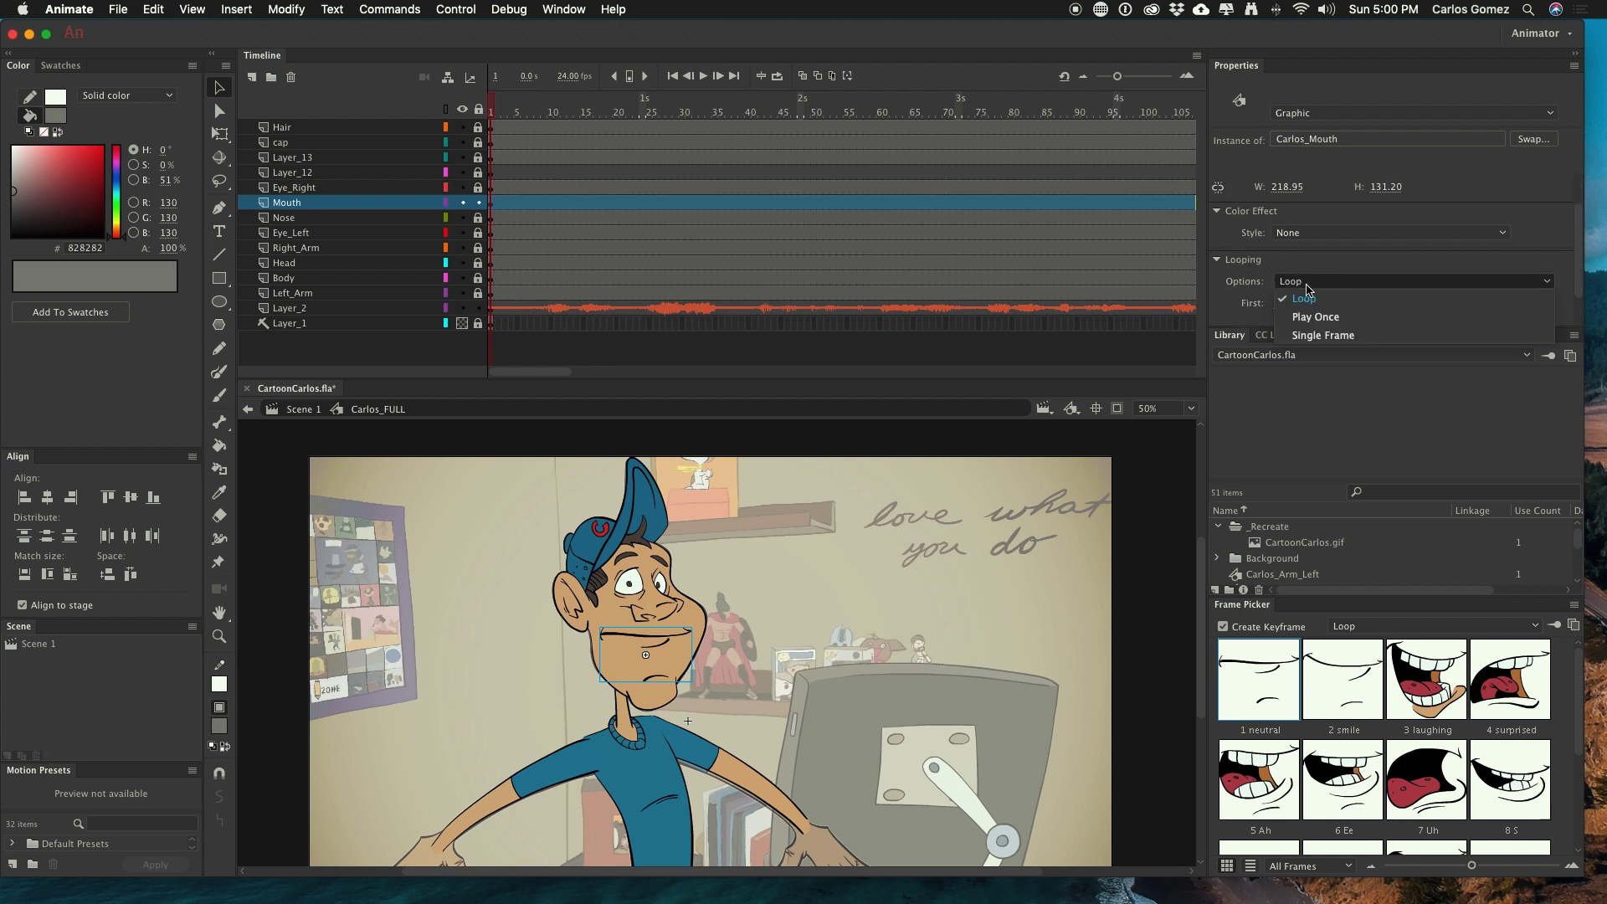
click(1324, 335)
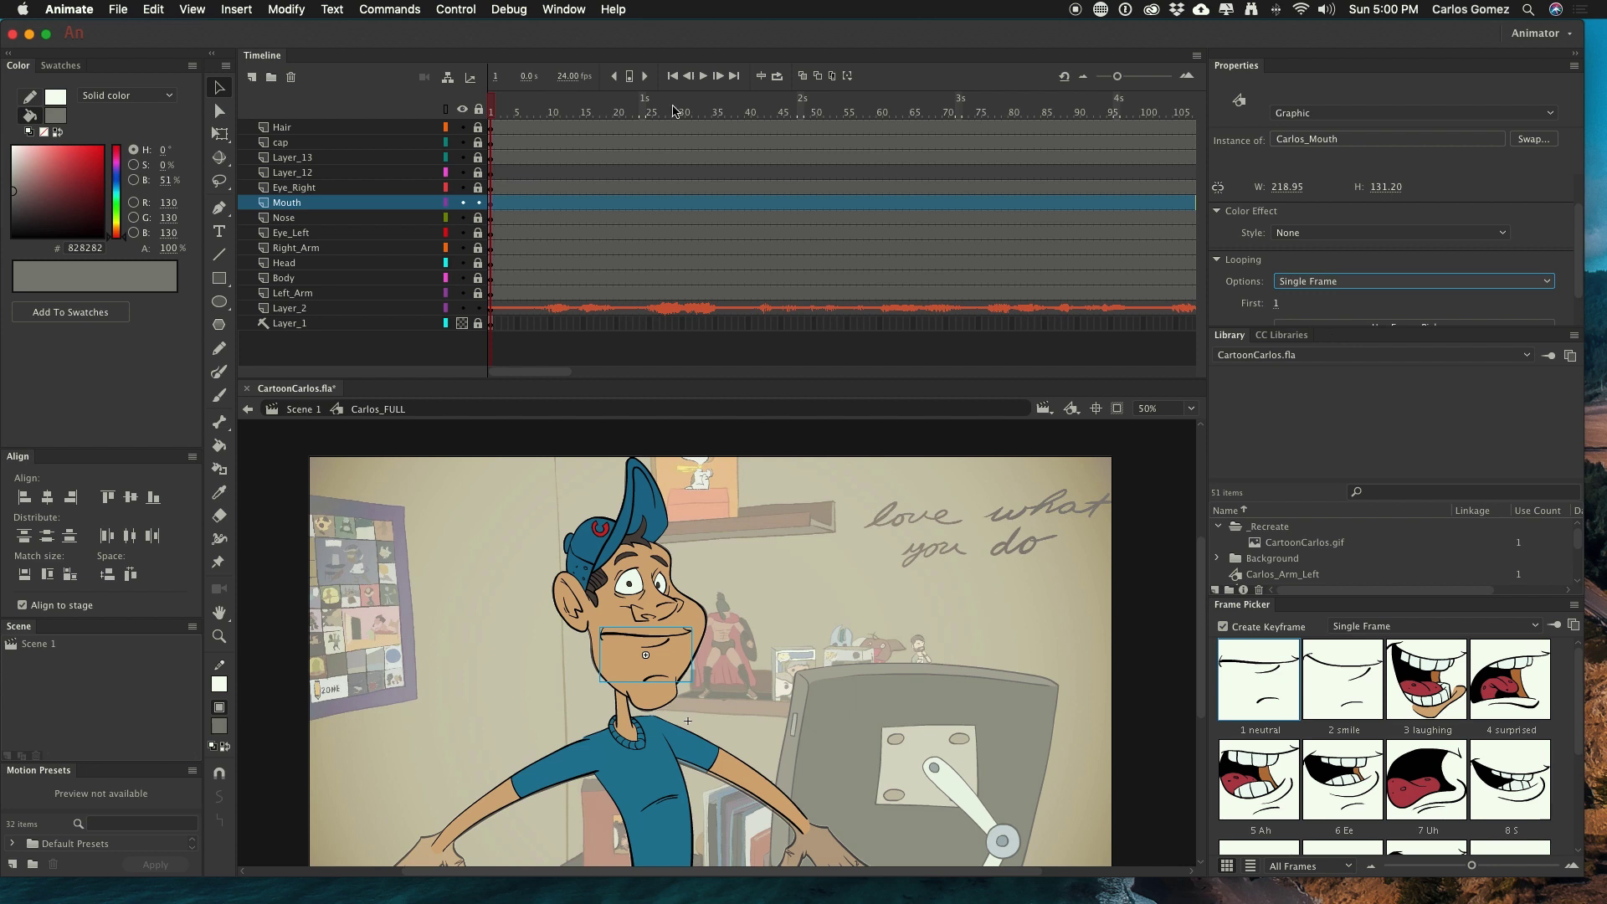
drag(509, 116, 687, 130)
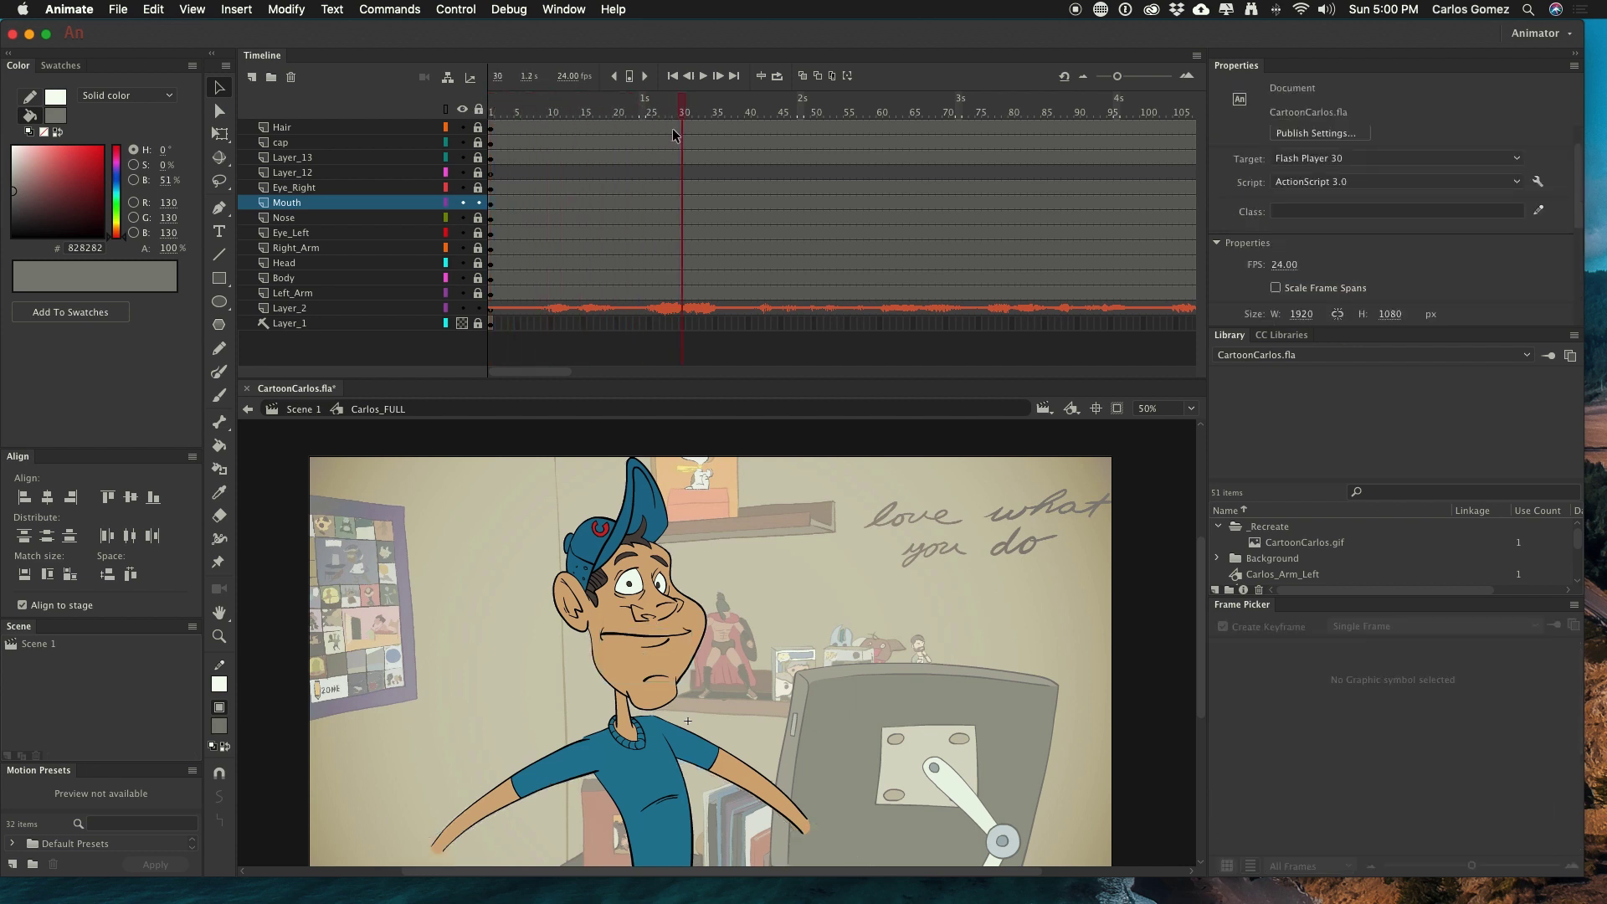
- Open the Lip Syncing settings for the Carlos_Mouth instance at frame 1, keeping the character's mouth in view
click(492, 113)
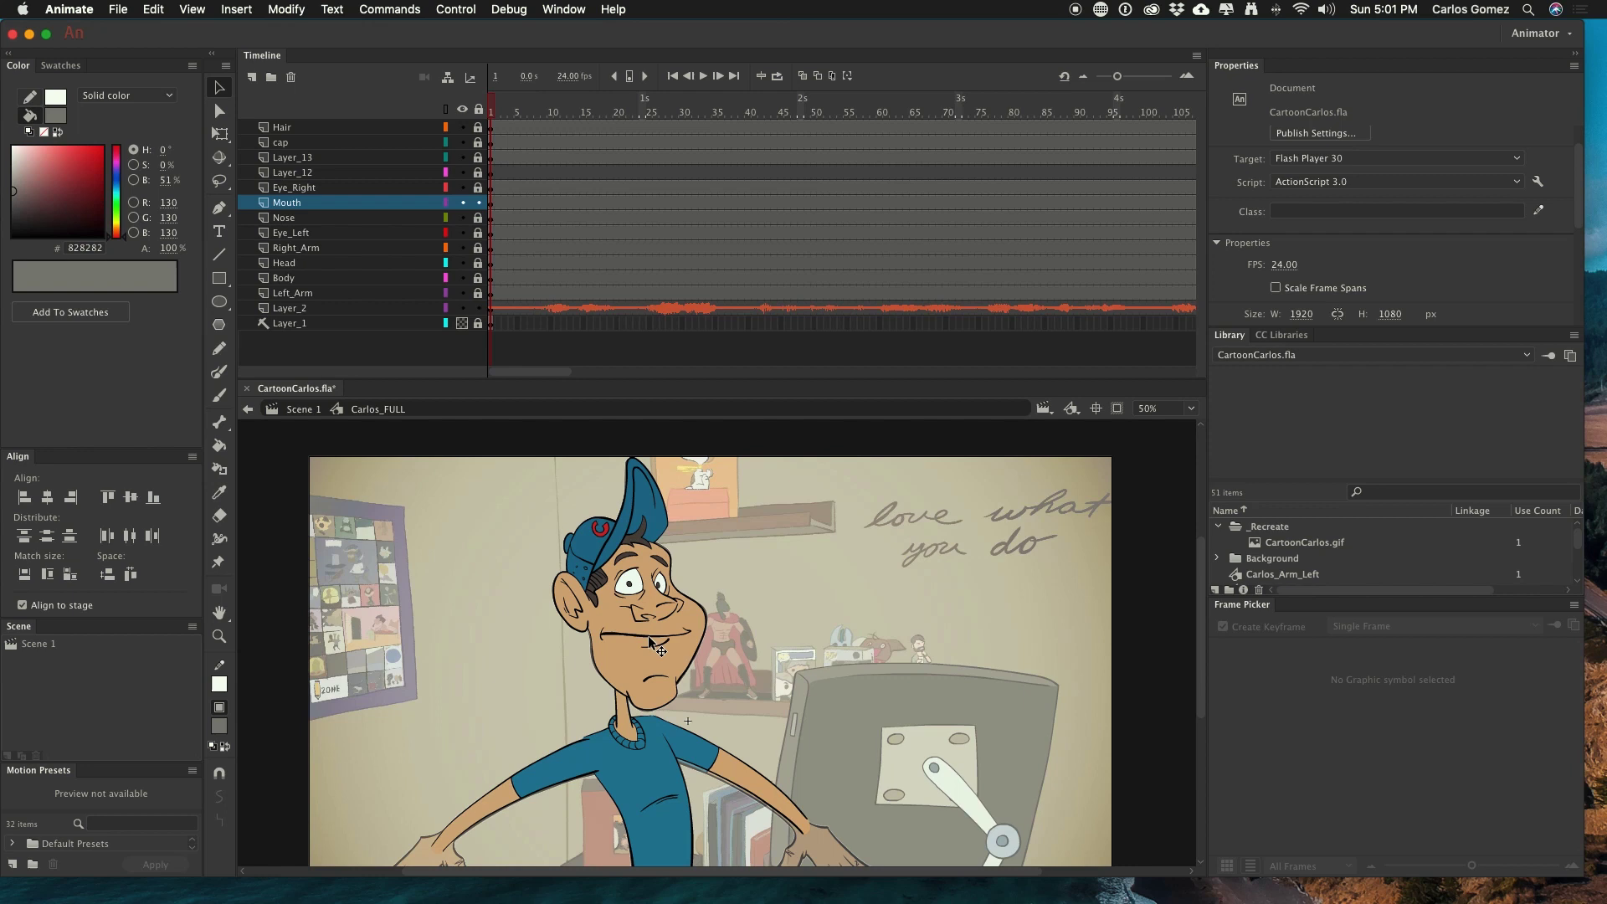
click(648, 635)
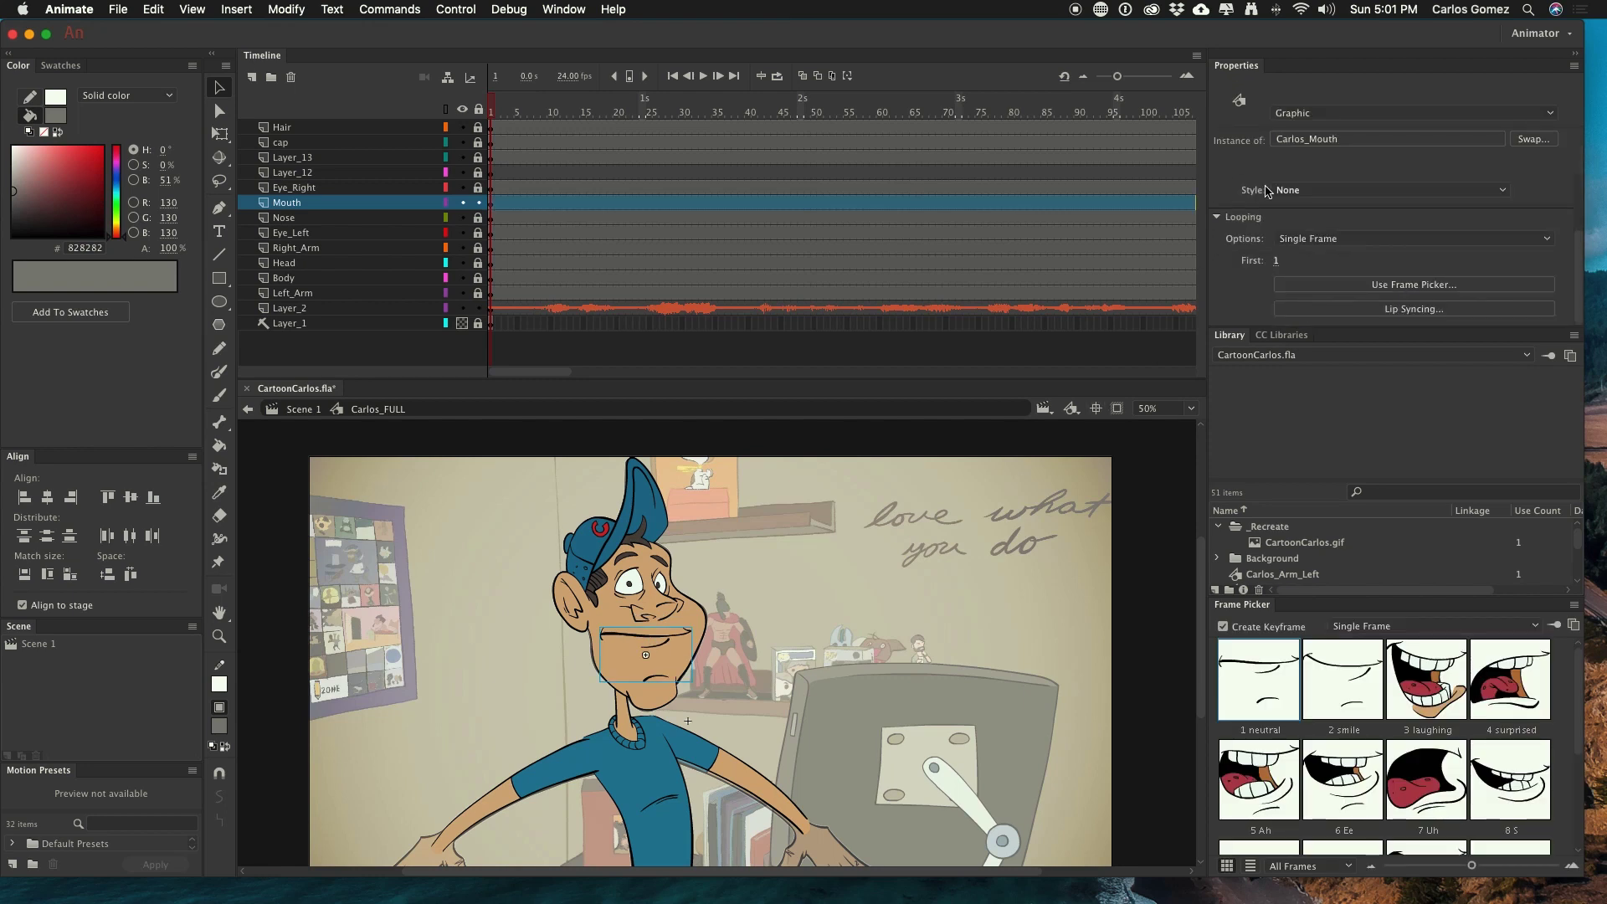
click(1308, 311)
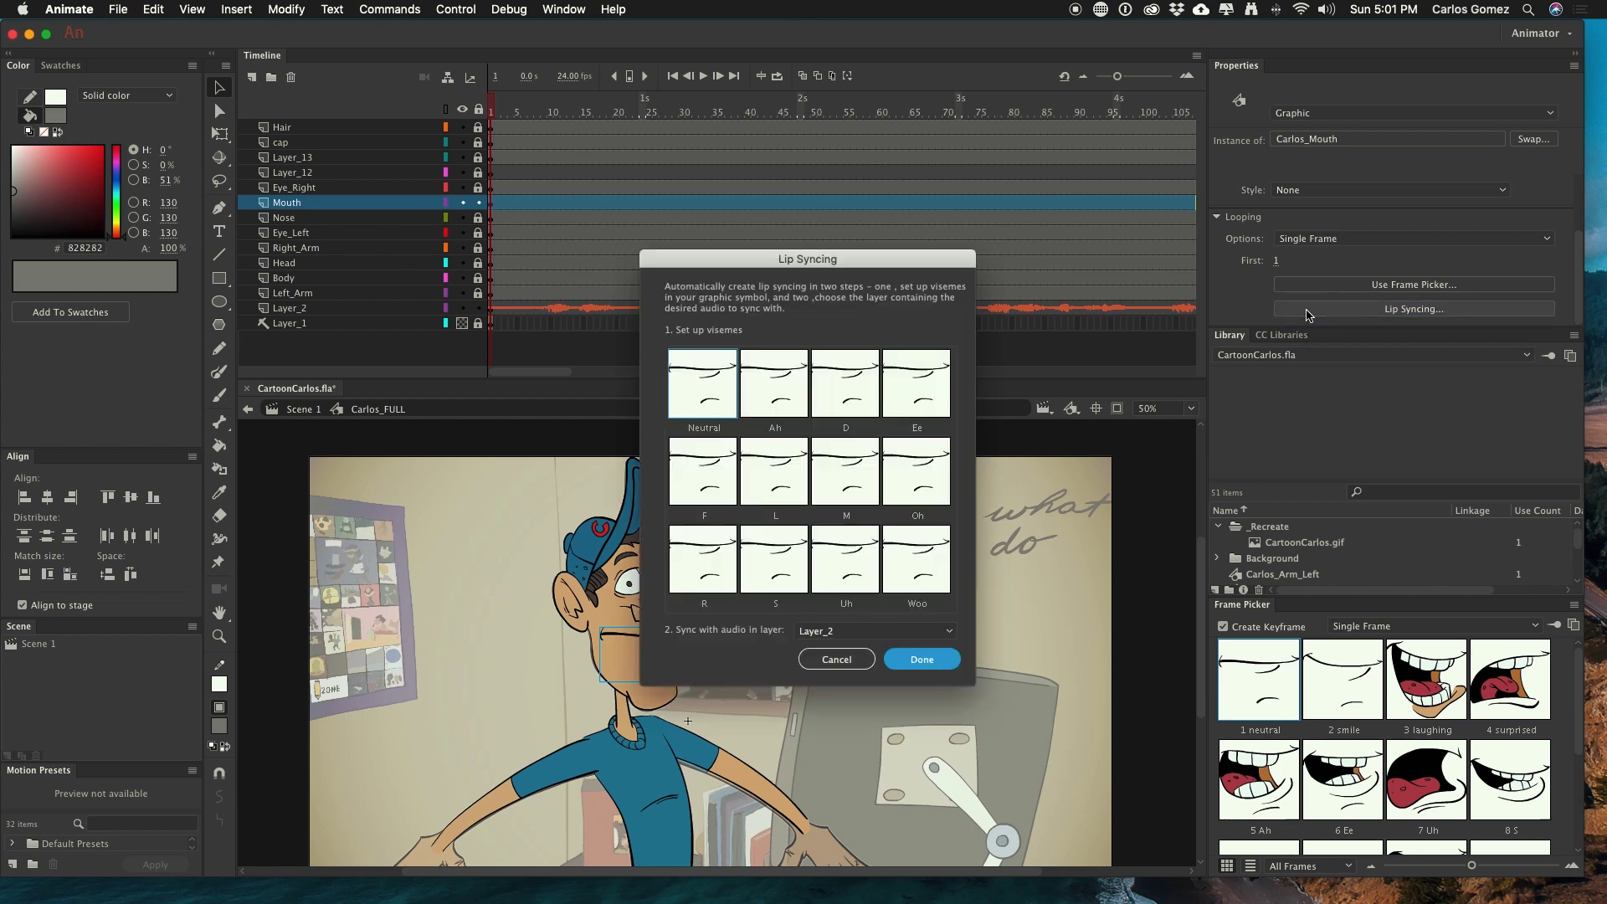
drag(767, 265, 485, 142)
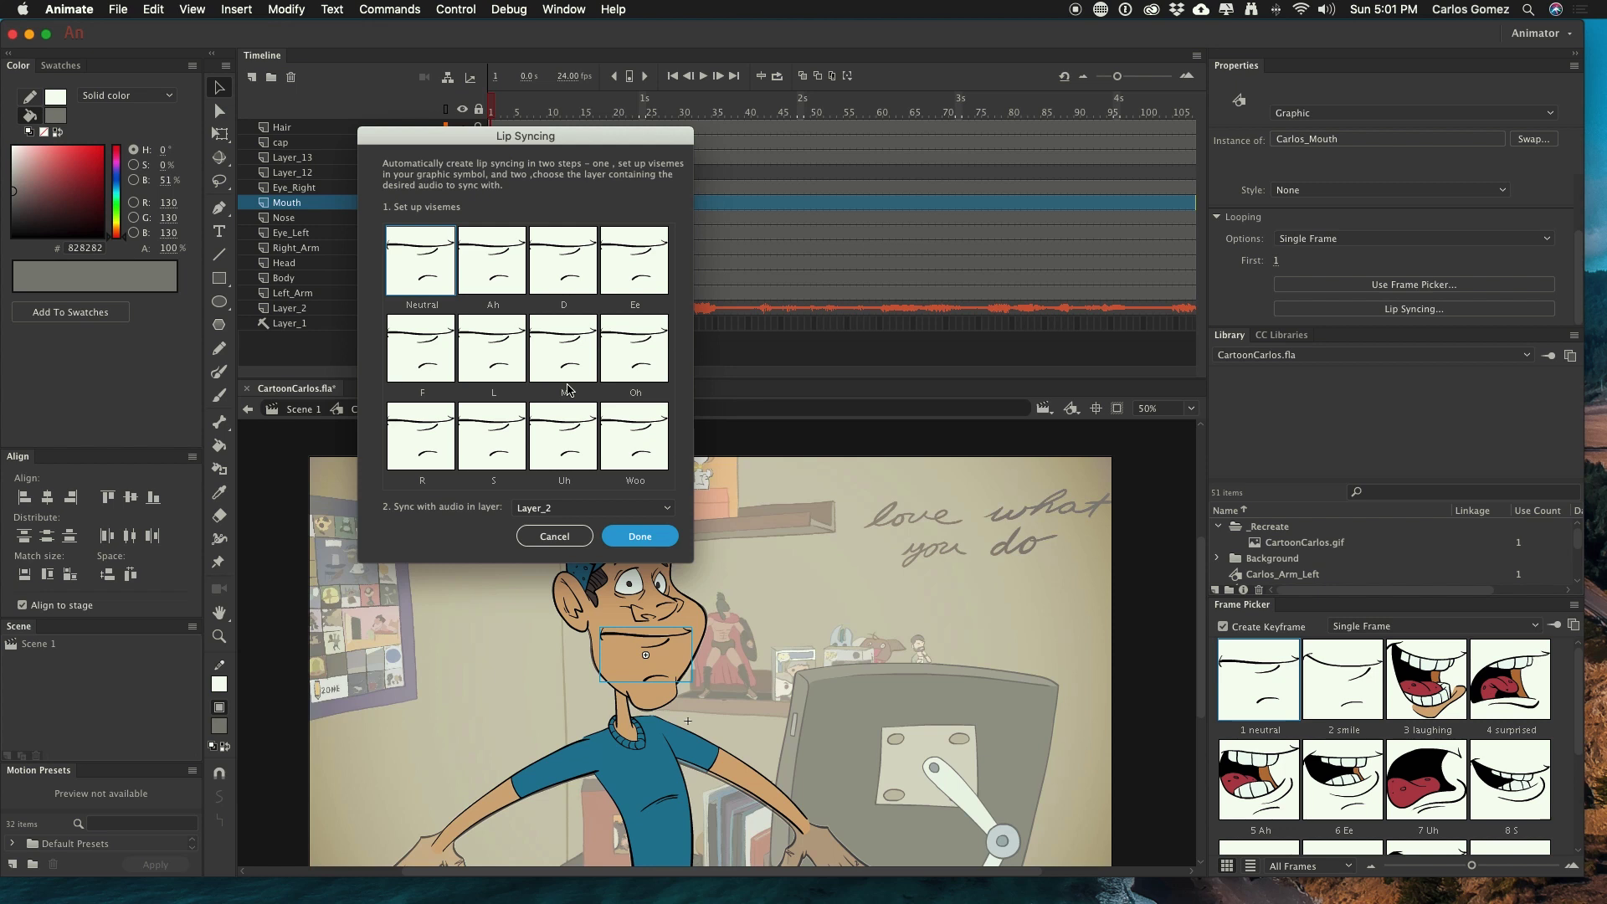
- Assign mouth frame 5 Ah to the Ah viseme and 9 D to the D viseme
click(426, 278)
click(473, 327)
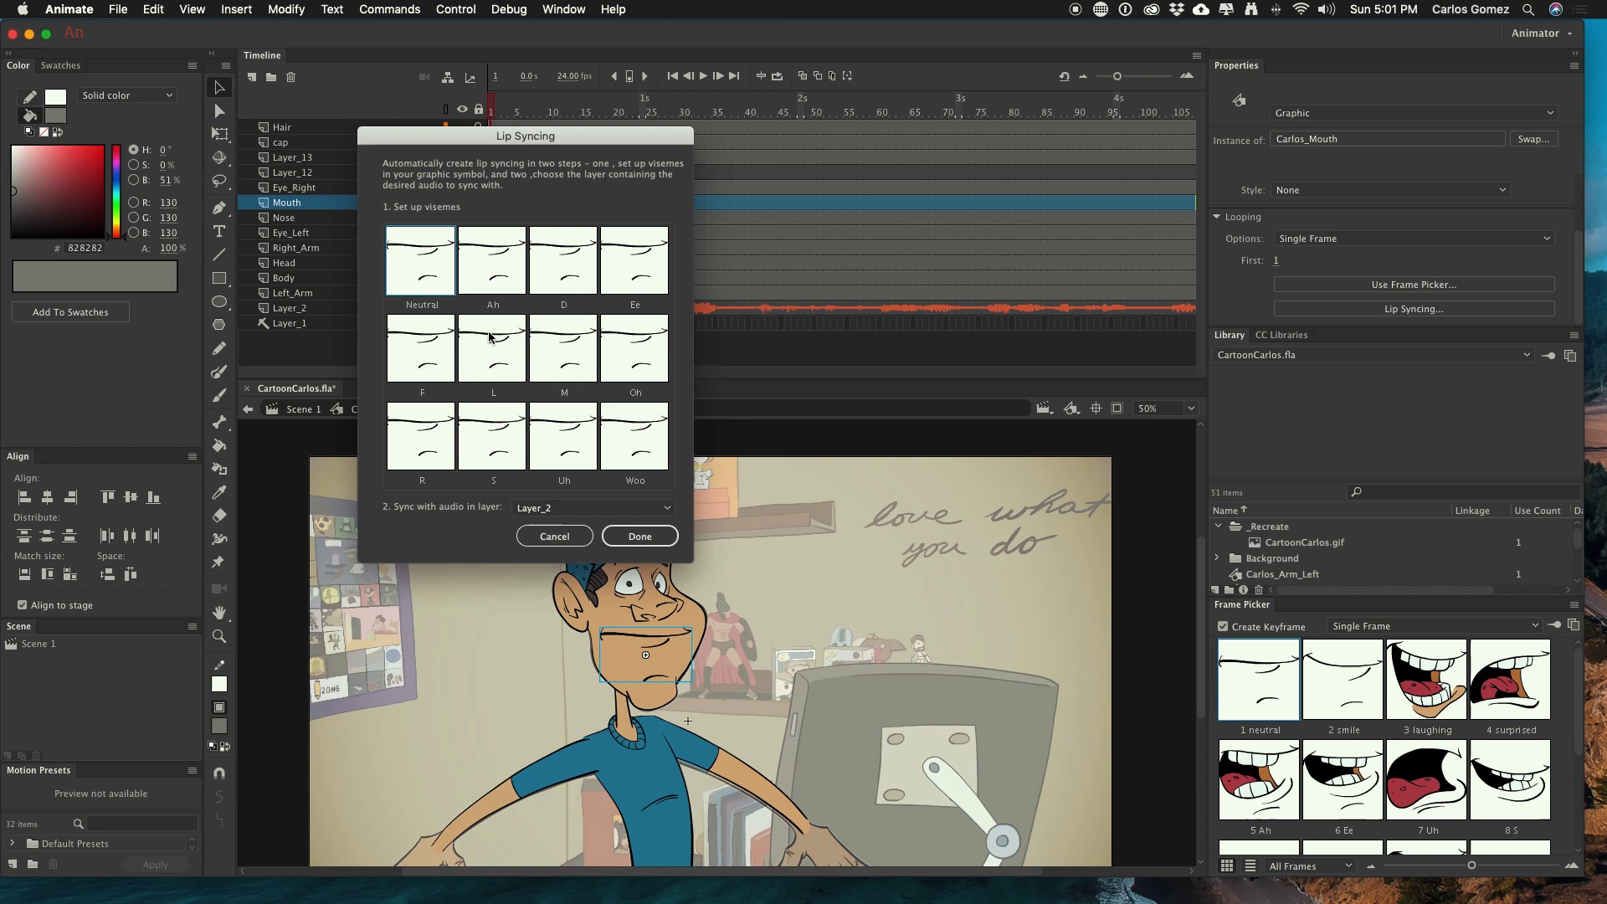
click(495, 266)
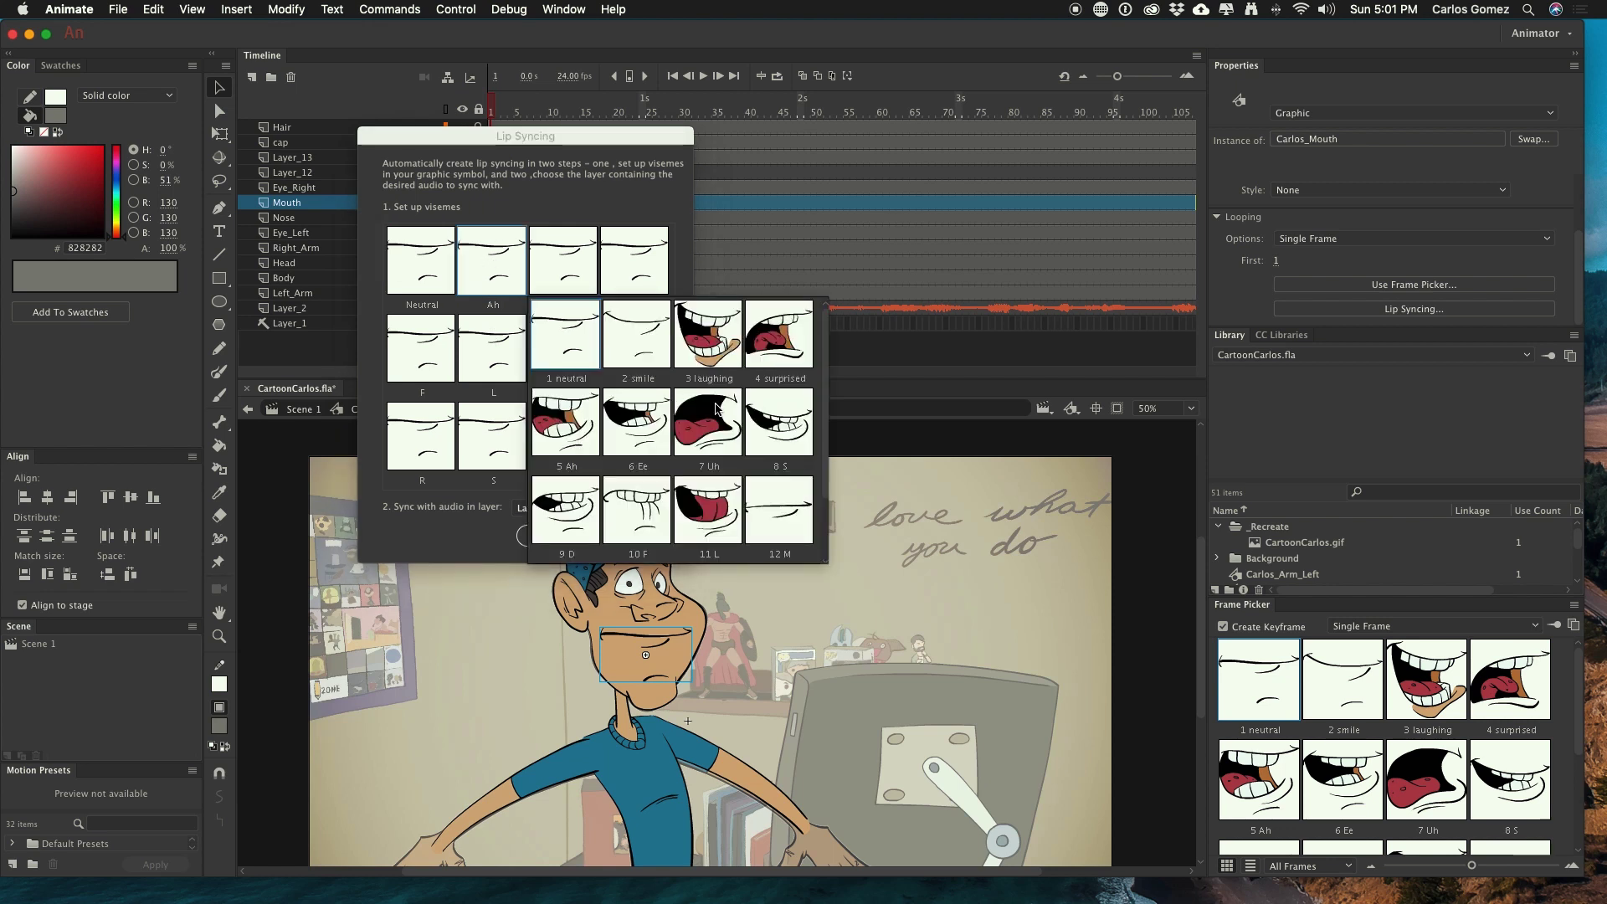
scroll(717, 410, down, 1)
click(548, 419)
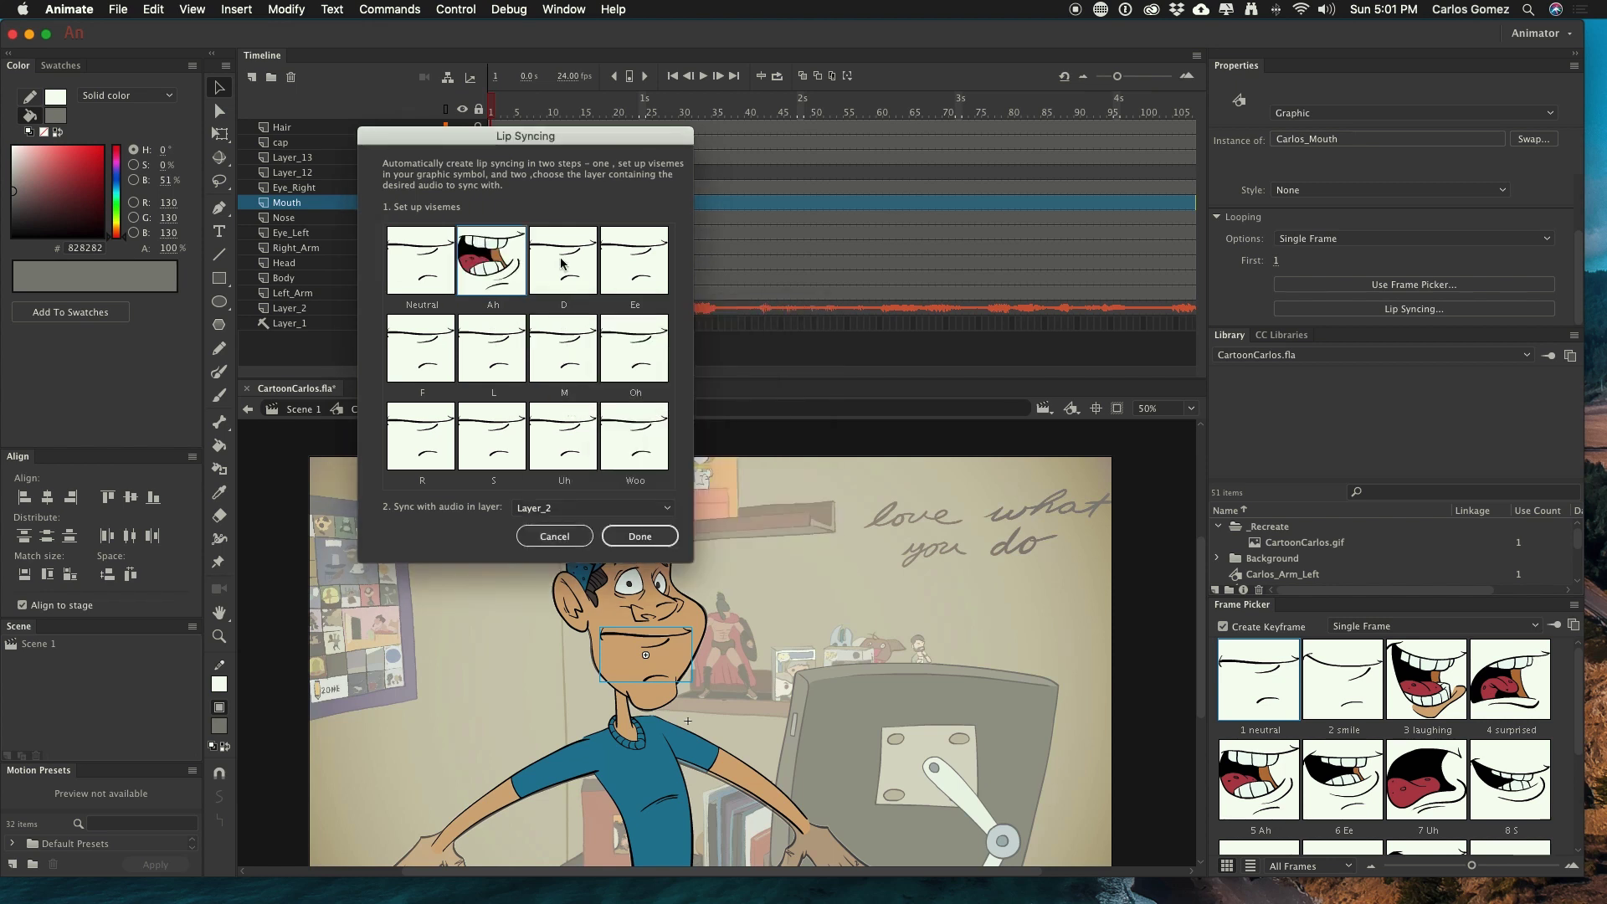
click(563, 264)
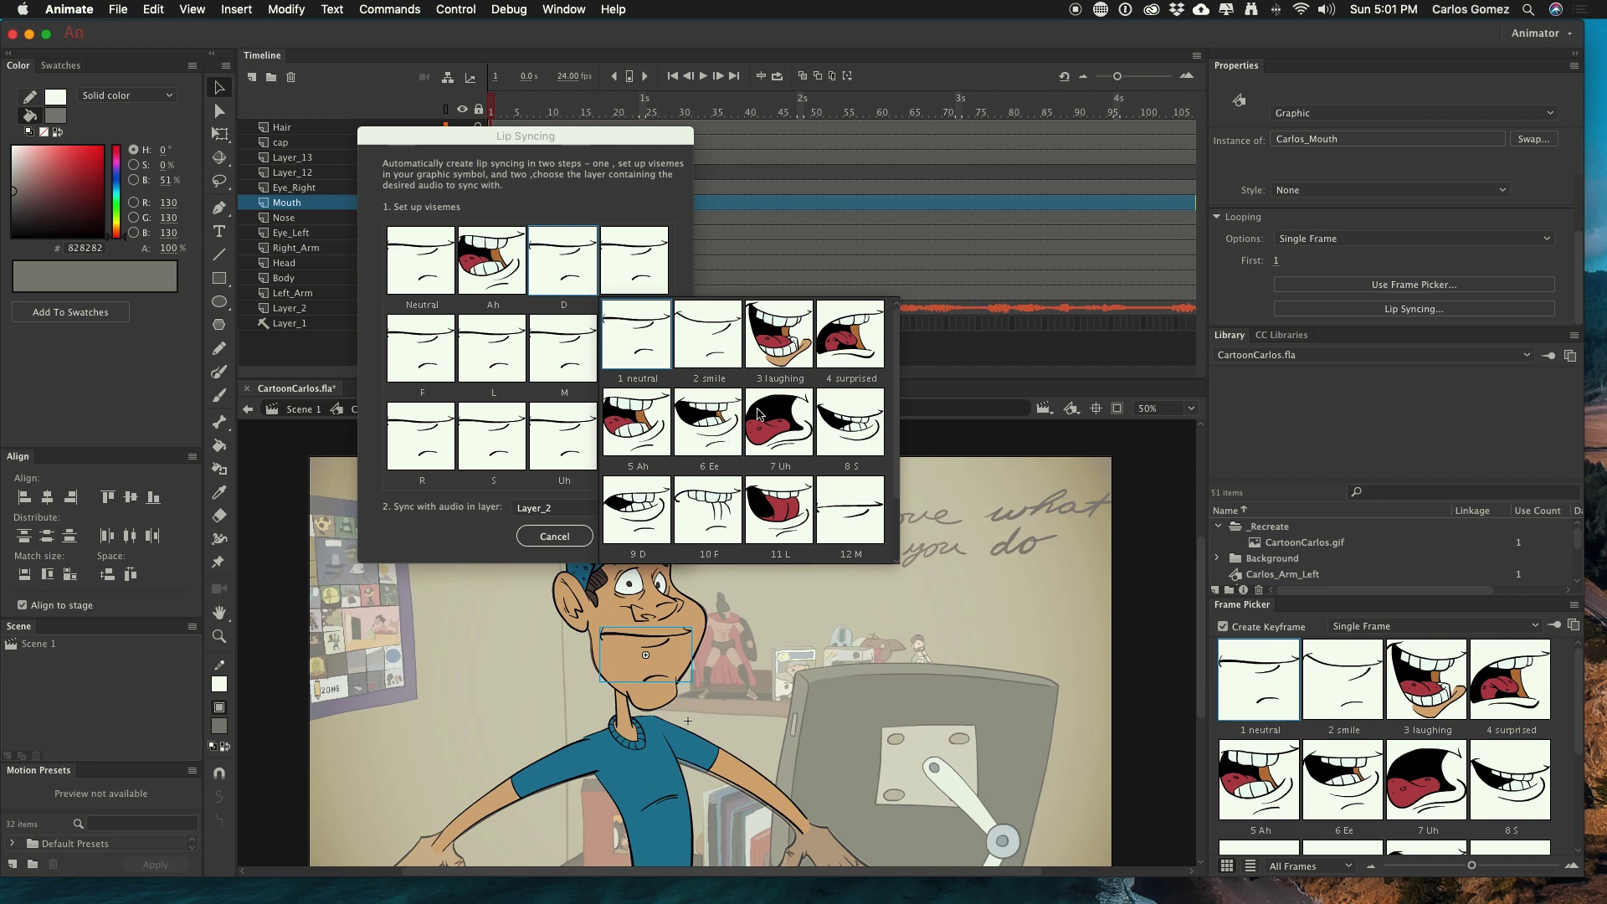
scroll(781, 424, down, 3)
click(645, 434)
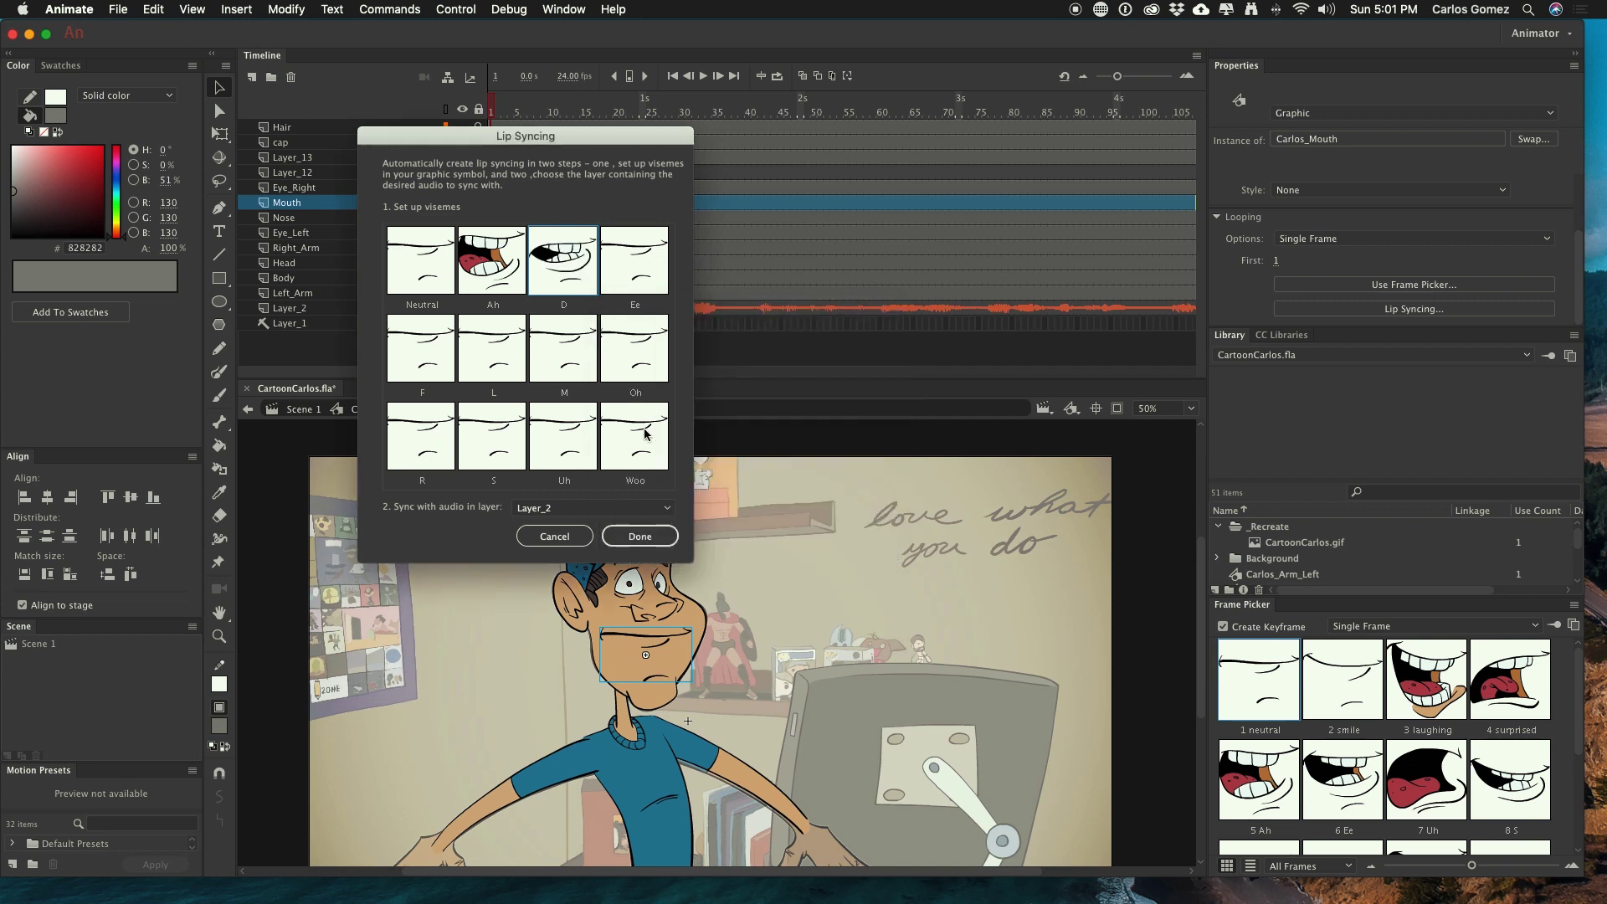
- Assign mouth frames 6 Ee, 10 F and 11 L to the Ee, F and L visemes
click(632, 282)
scroll(778, 452, down, 1)
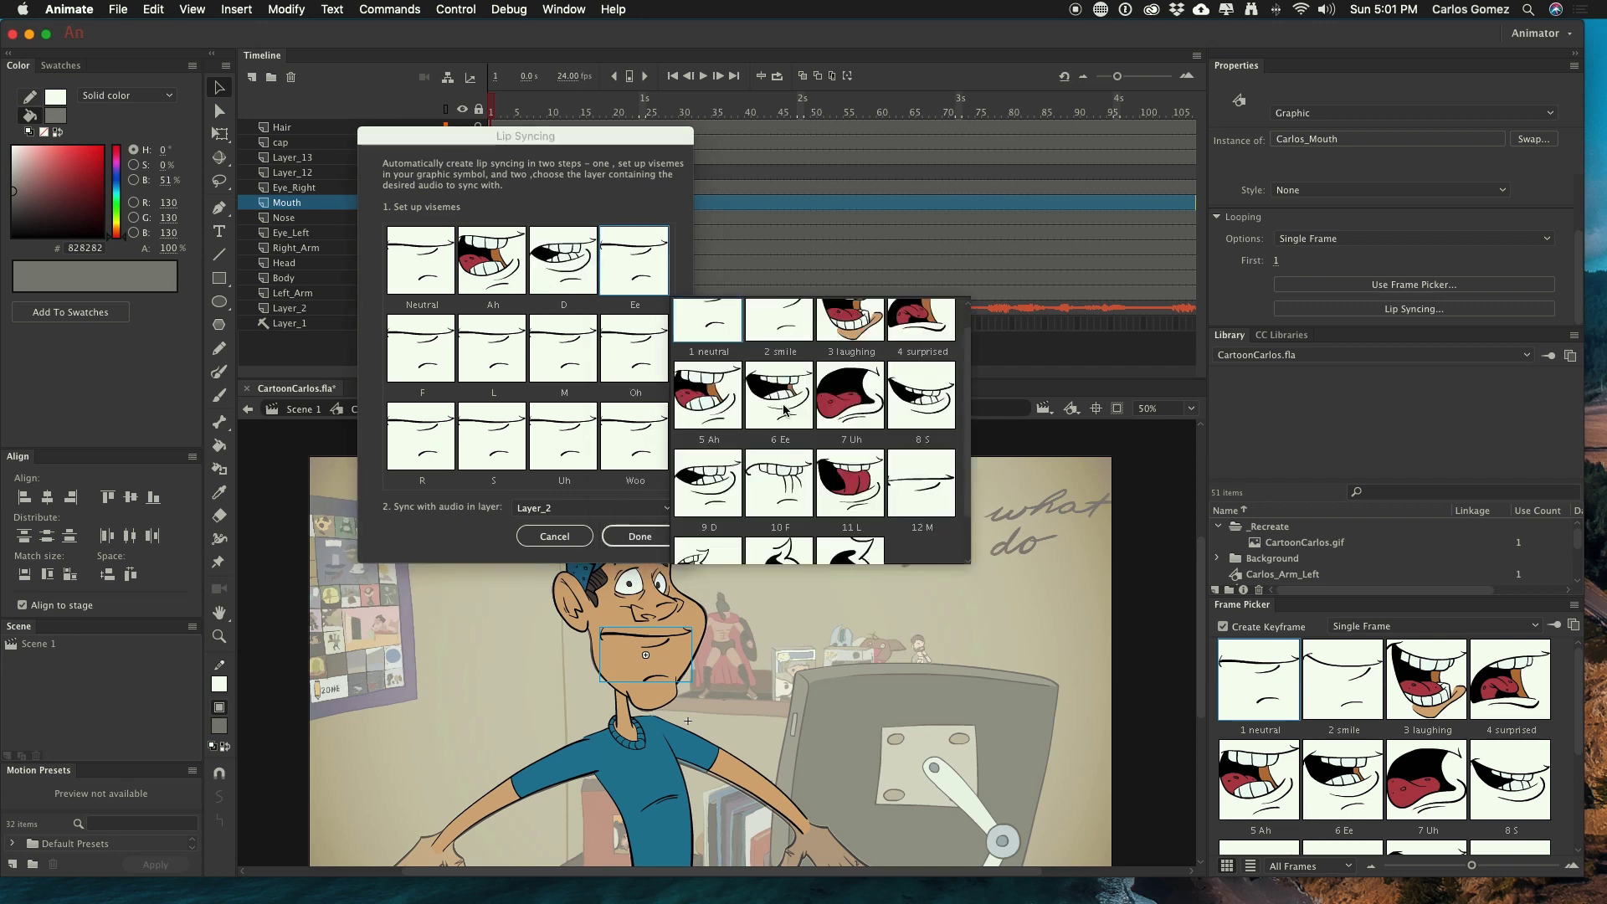
click(784, 410)
click(429, 372)
scroll(669, 544, down, 3)
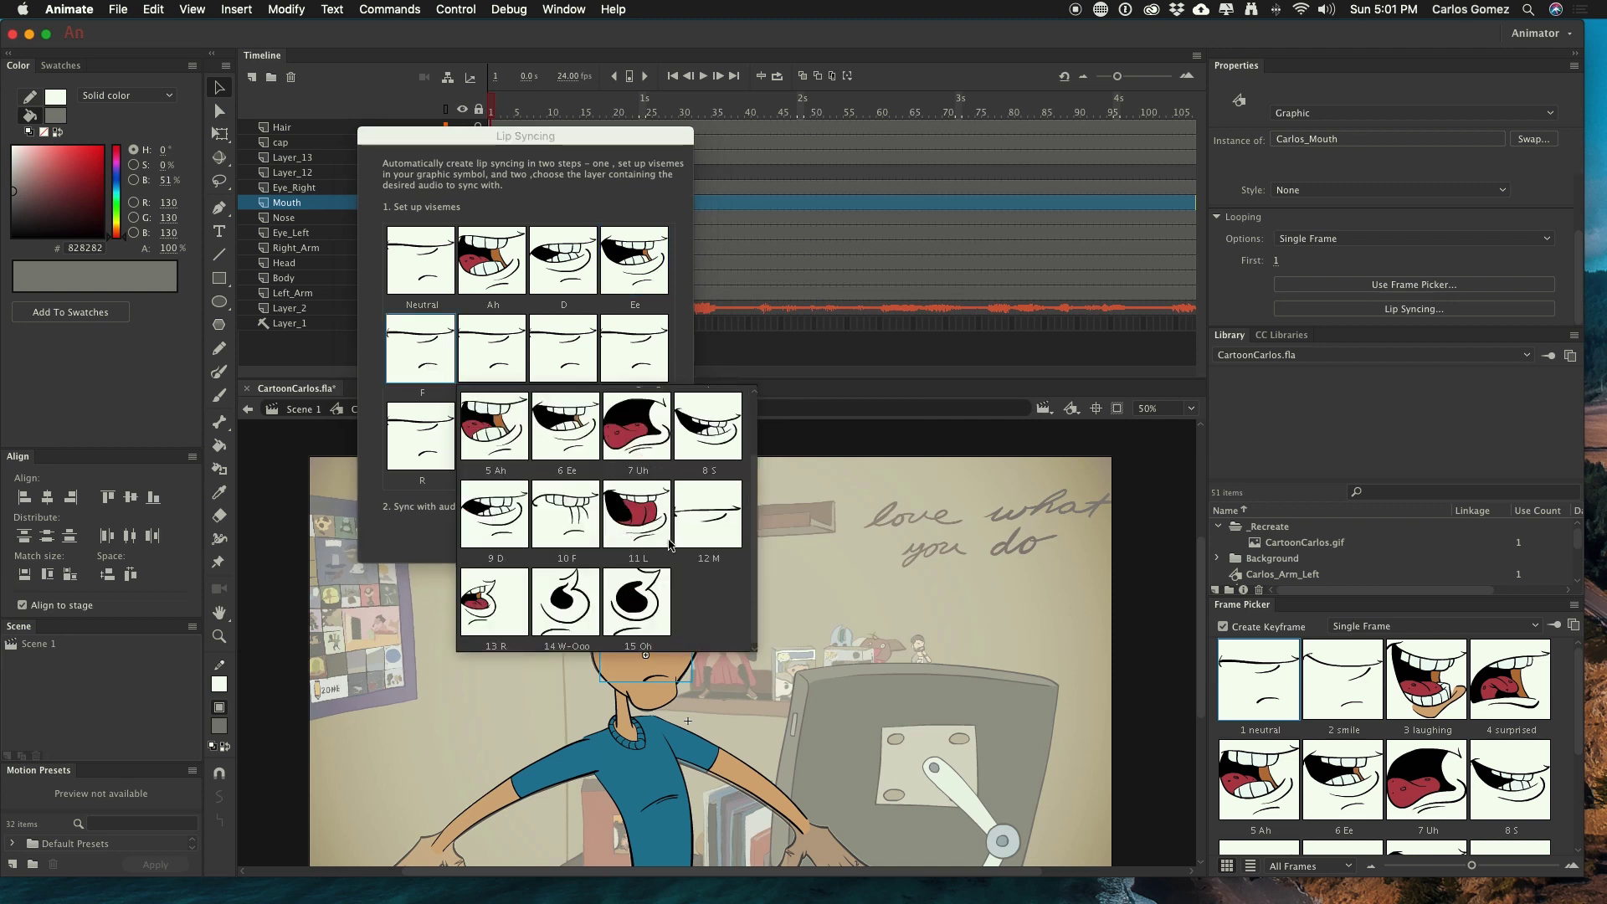
click(574, 519)
click(492, 348)
click(725, 598)
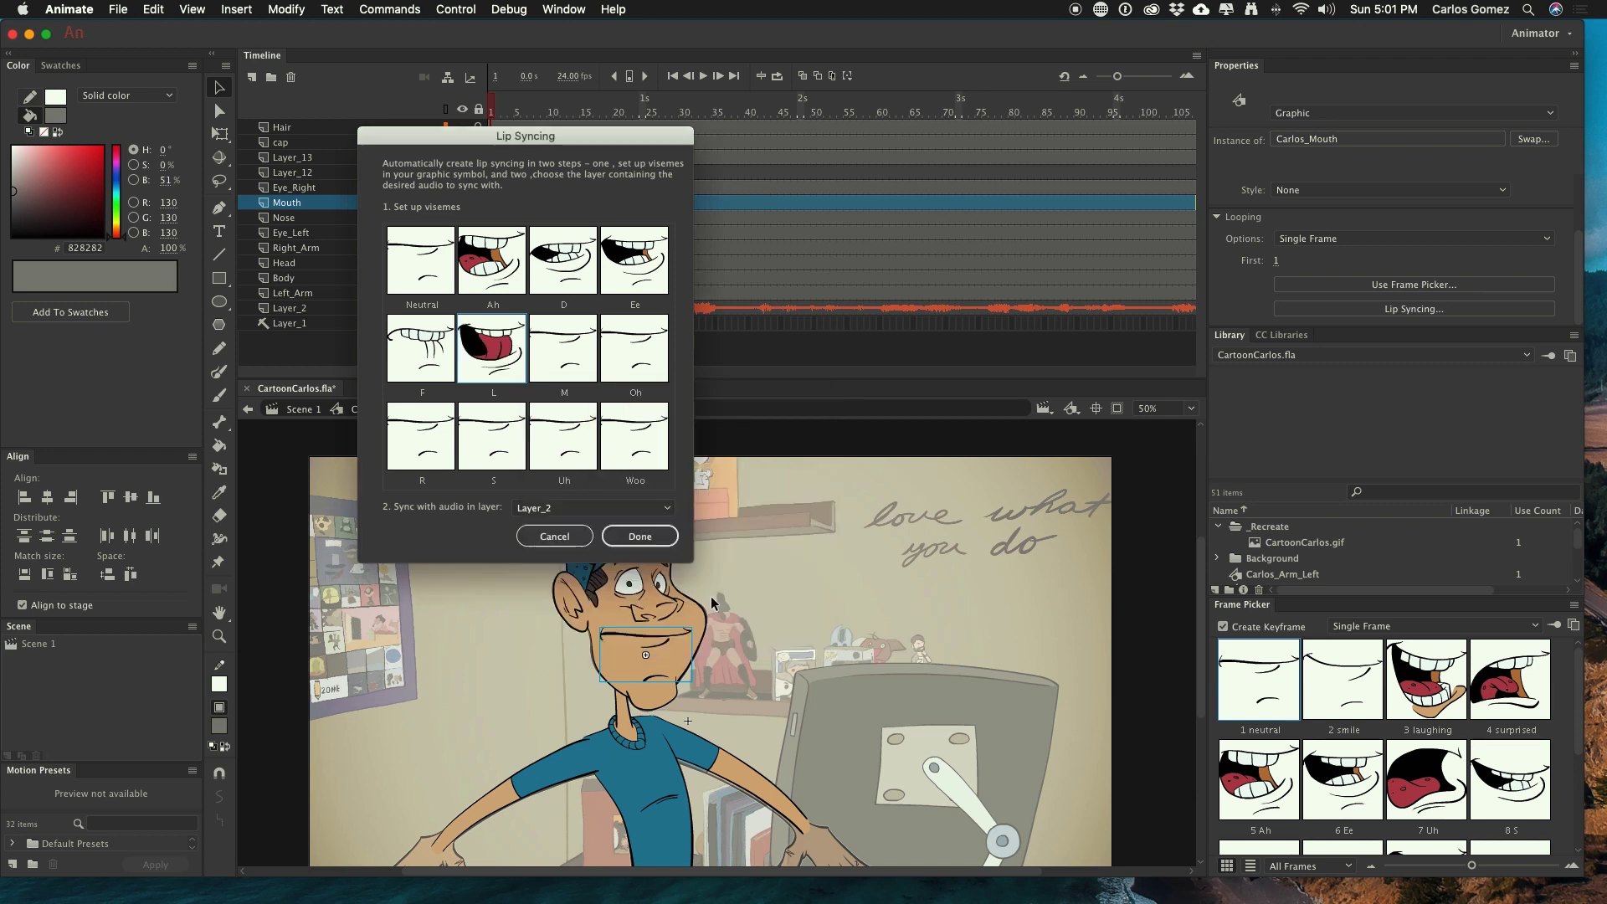
- Assign mouth frame 12 M to the M viseme and 15 Oh to the Oh viseme
click(561, 360)
click(844, 597)
click(634, 351)
scroll(821, 519, down, 1)
click(823, 599)
- Assign mouth frame 13 R to the R viseme and 8 S to the S viseme
click(423, 445)
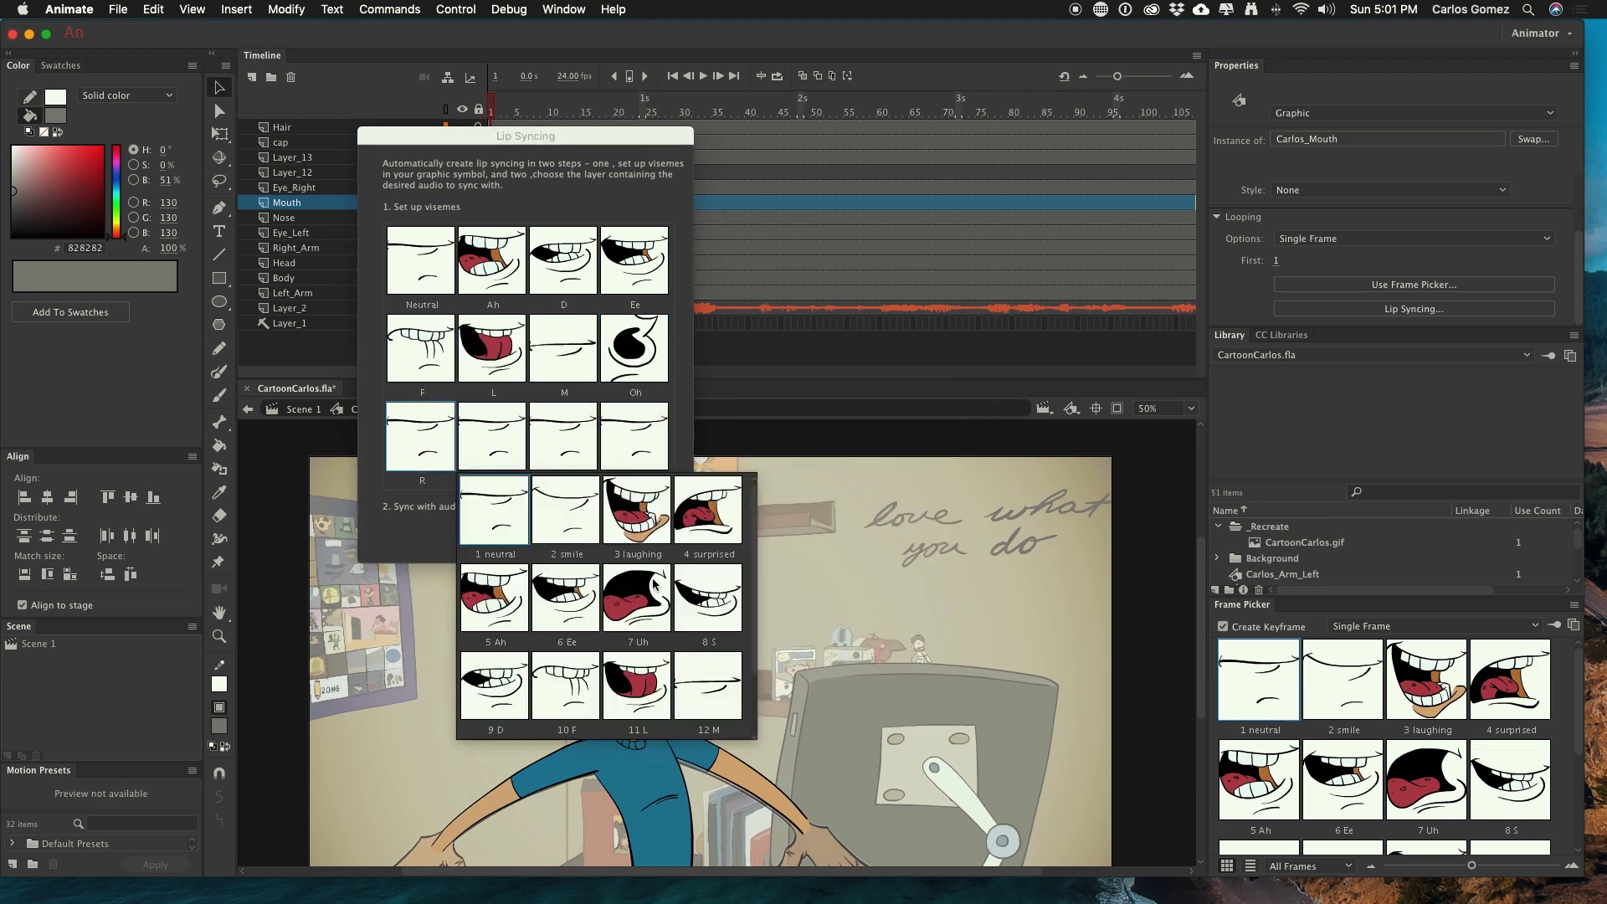
scroll(611, 633, down, 2)
click(496, 675)
click(492, 442)
click(772, 606)
- Assign mouth frame 7 Uh to the Uh viseme and 14 W-Oo to the Woo viseme
click(560, 444)
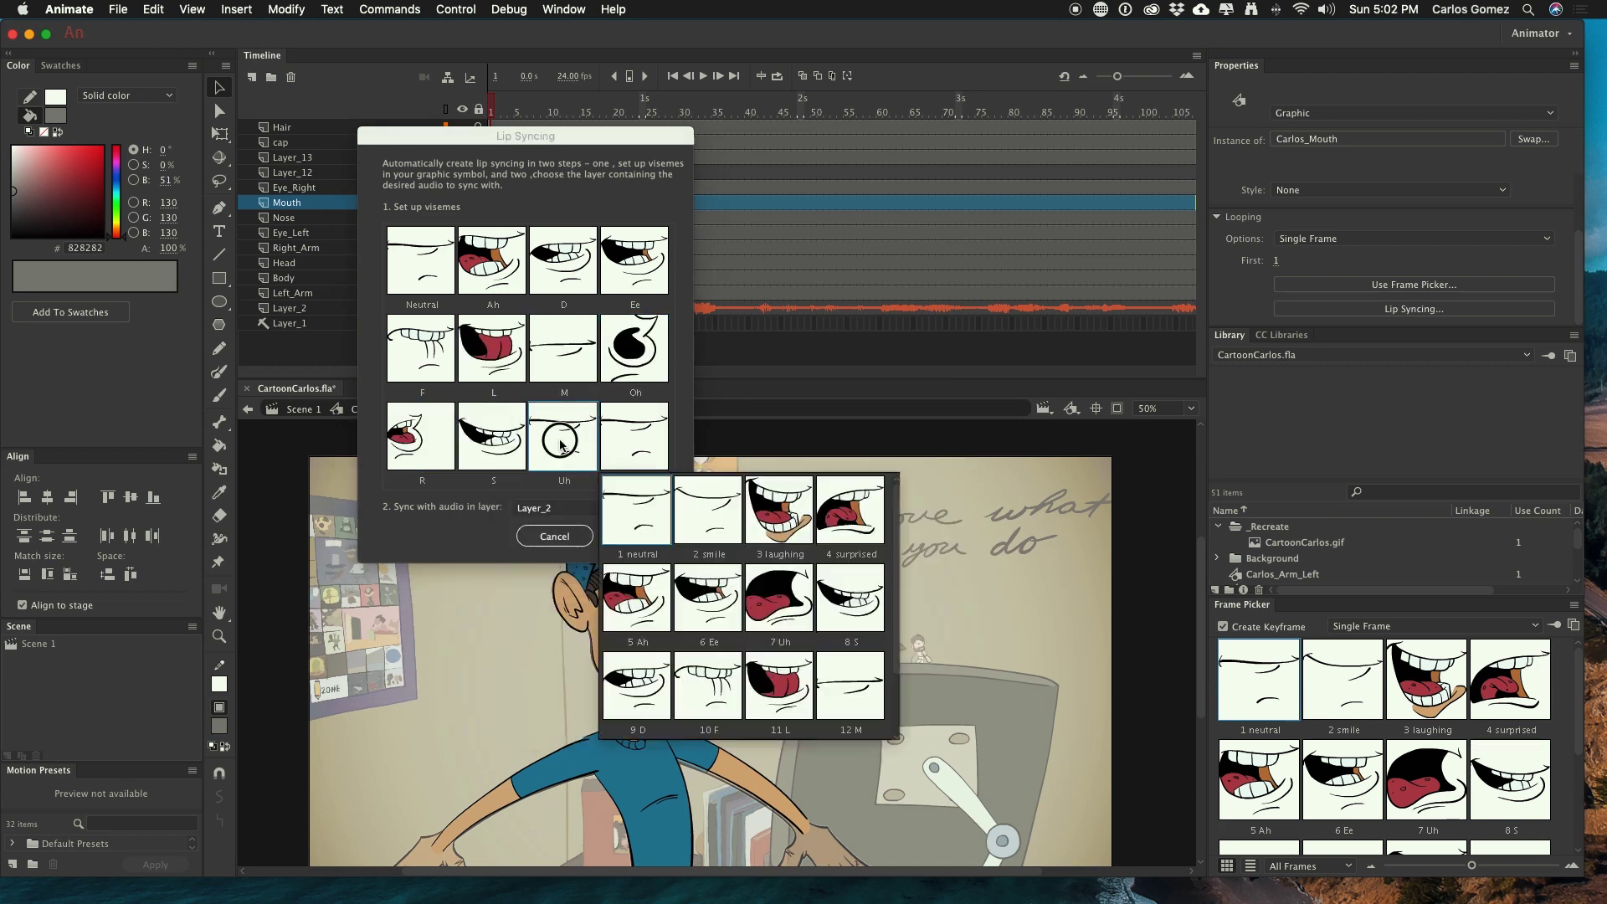
scroll(739, 663, down, 2)
scroll(817, 650, up, 1)
click(789, 585)
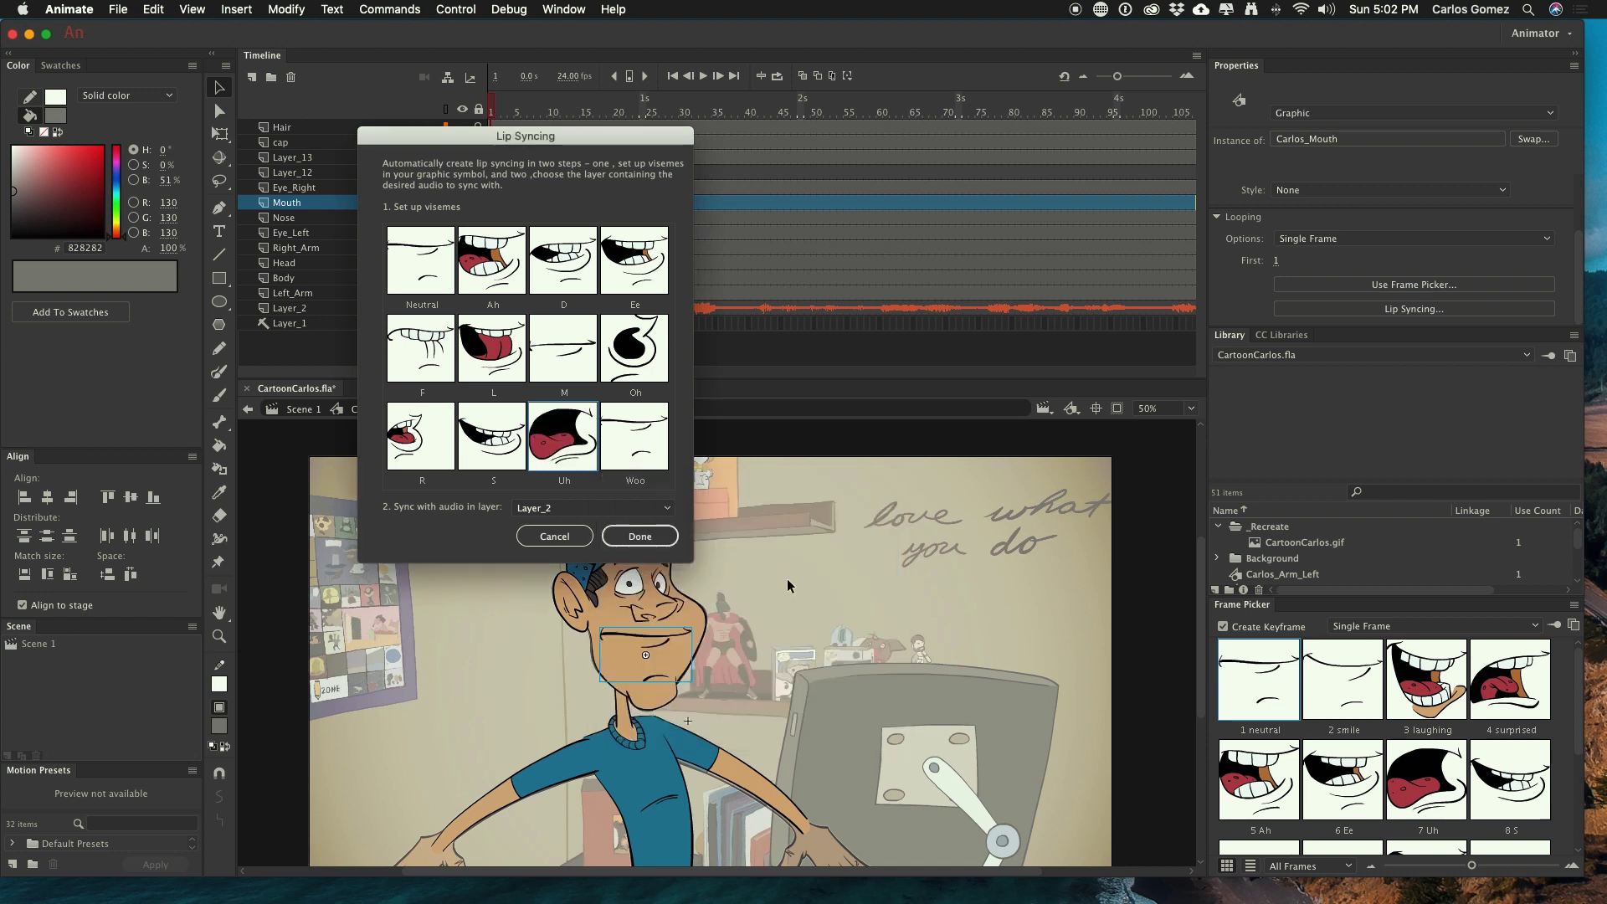
click(626, 445)
scroll(820, 586, down, 1)
click(825, 599)
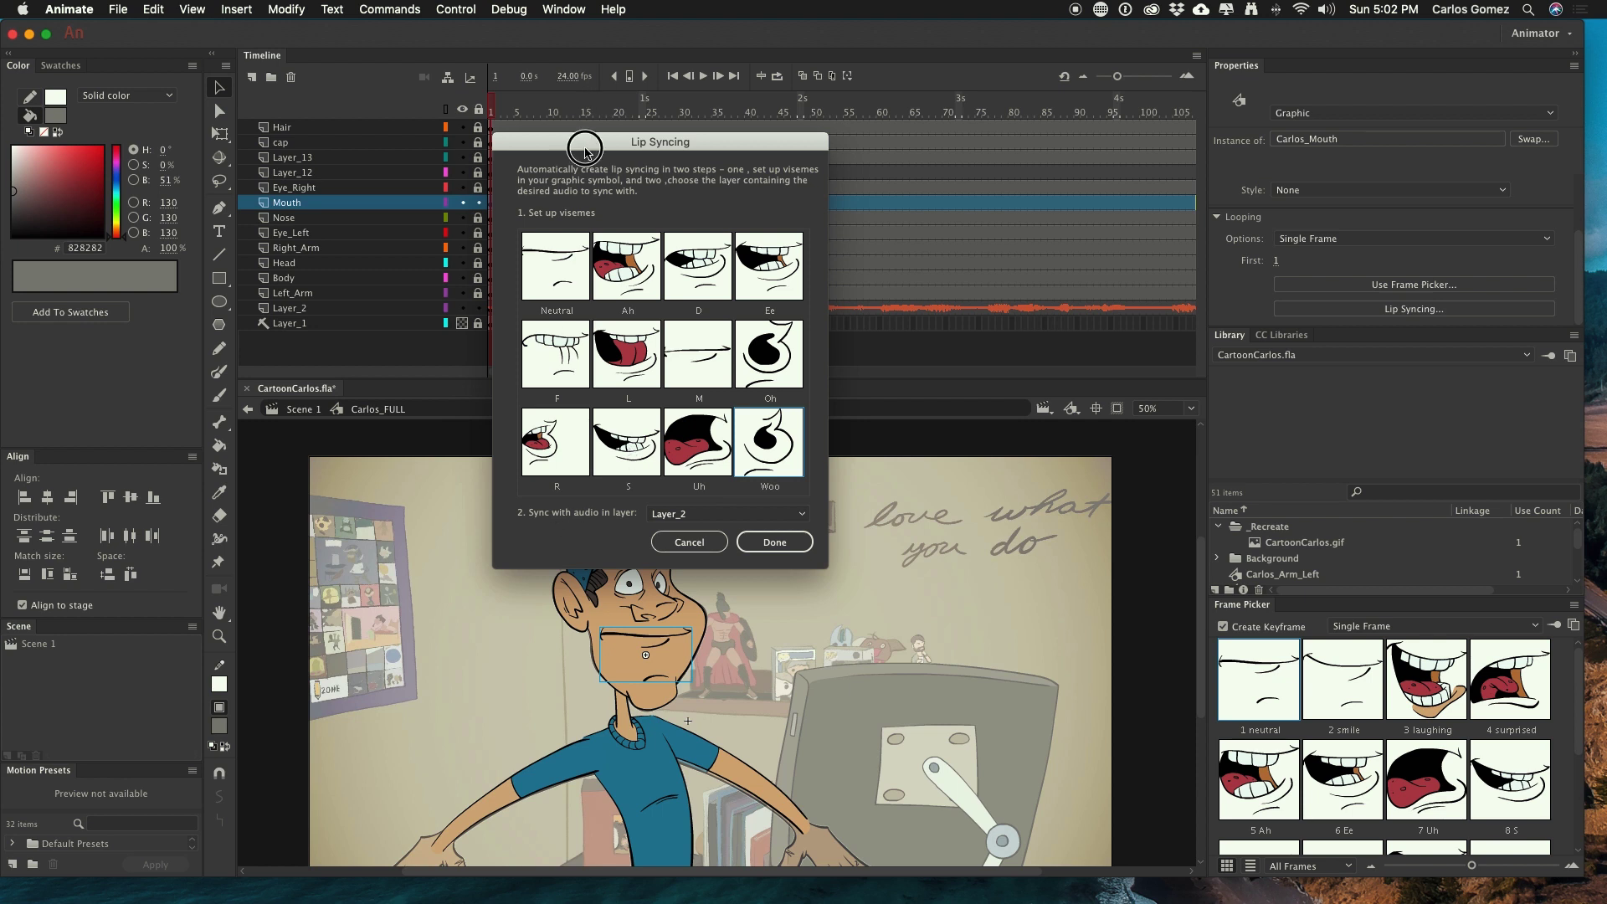
- Apply the lip syncing with the audio in Layer_2 and play the timeline to check the result
drag(585, 151, 719, 155)
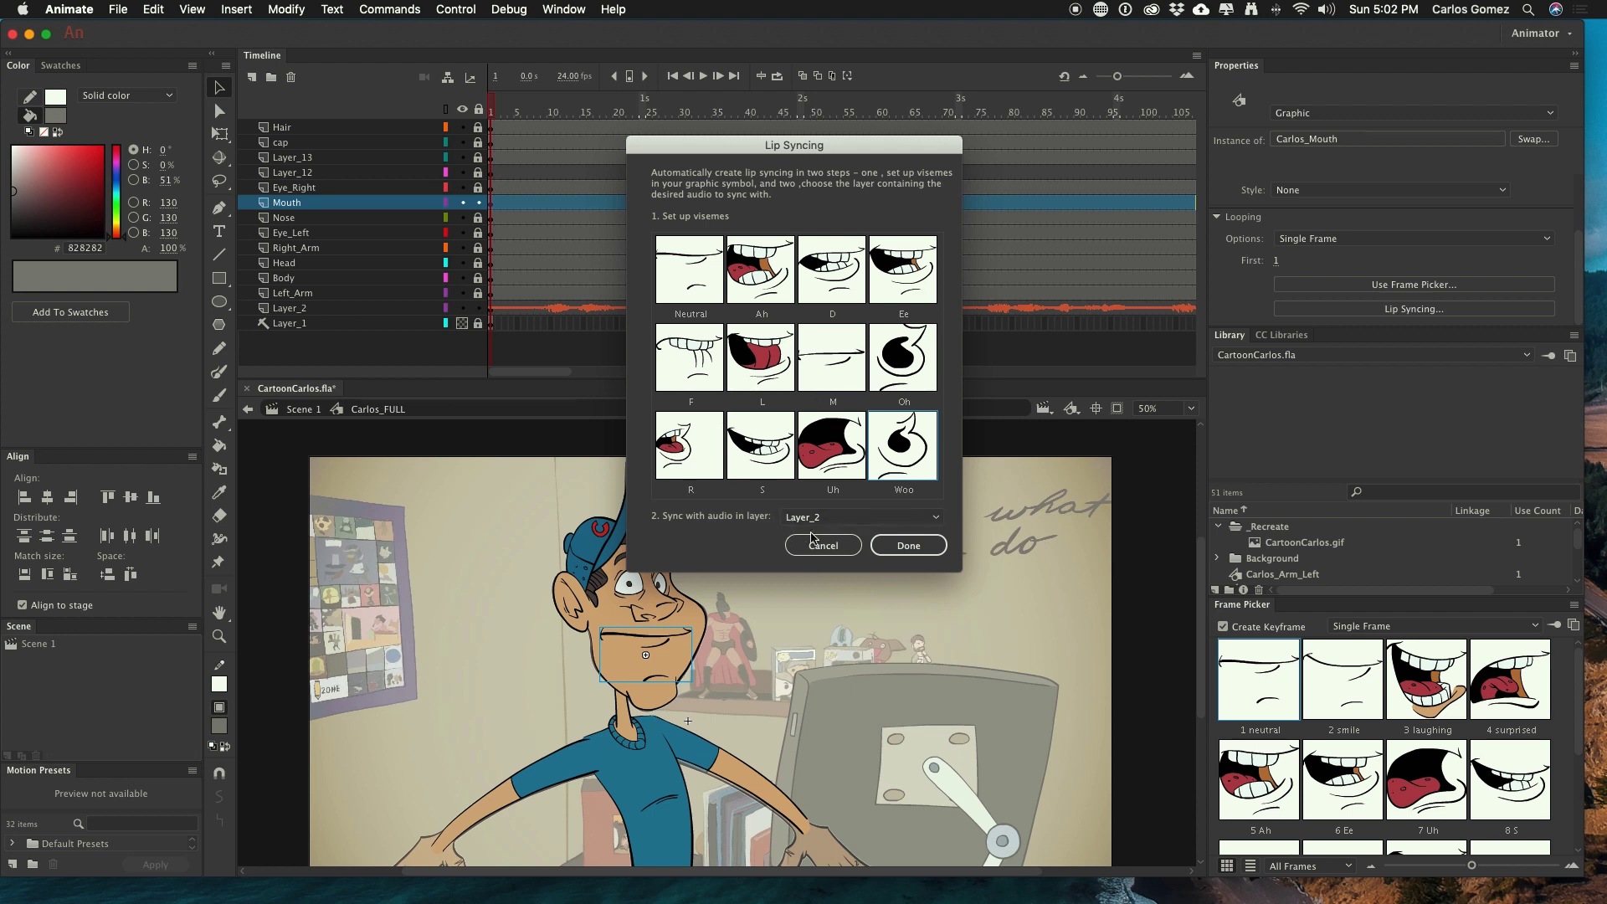
click(898, 548)
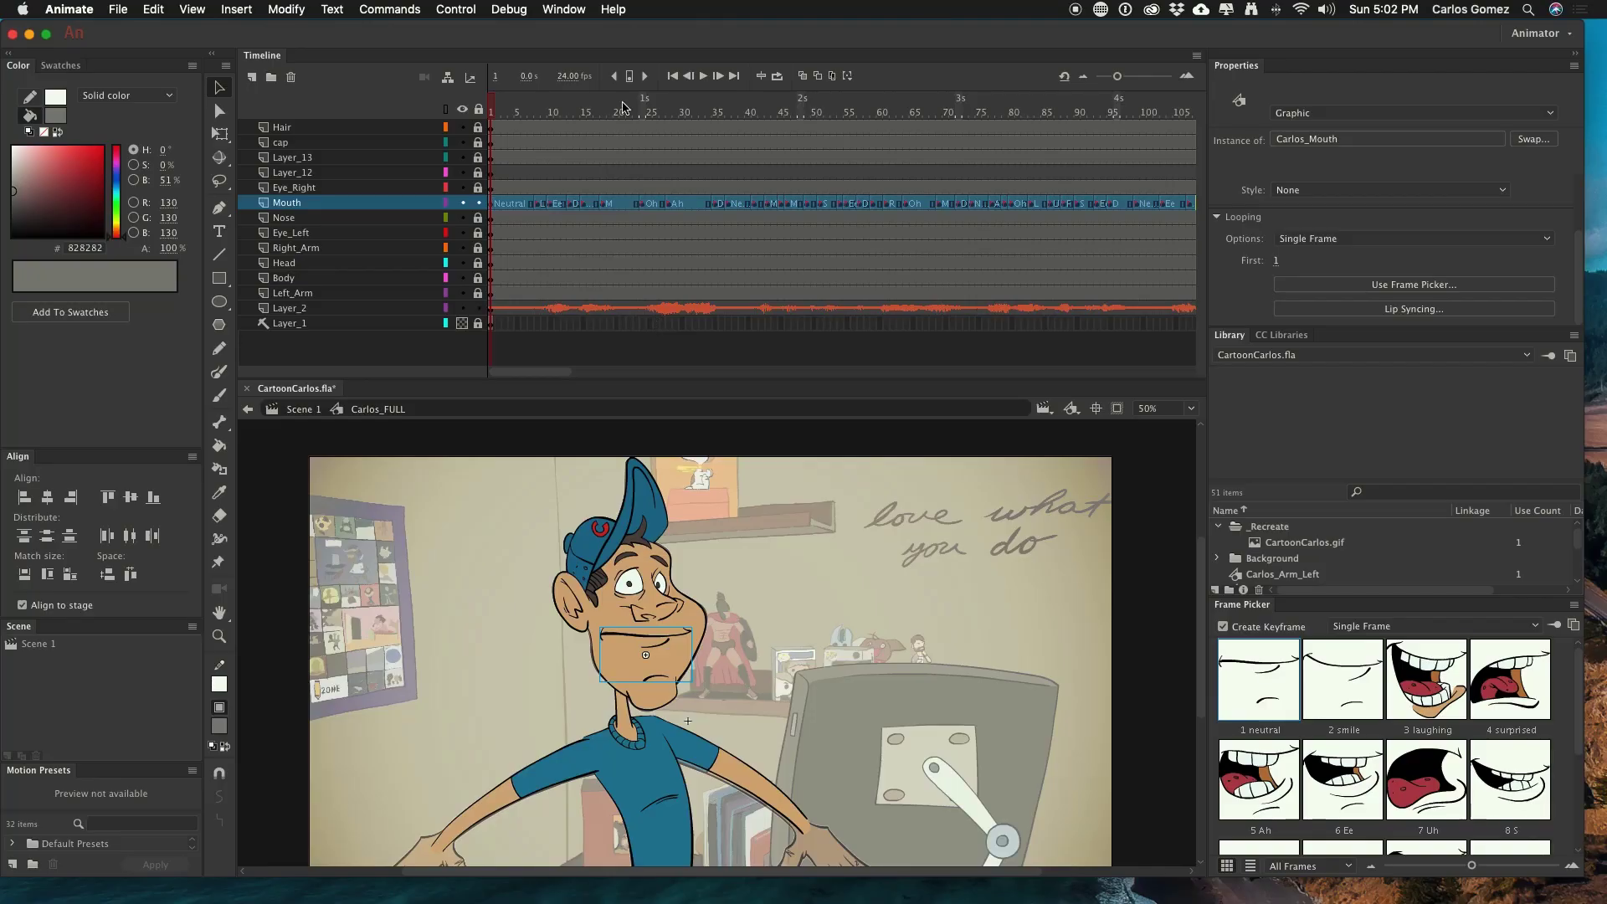
click(703, 76)
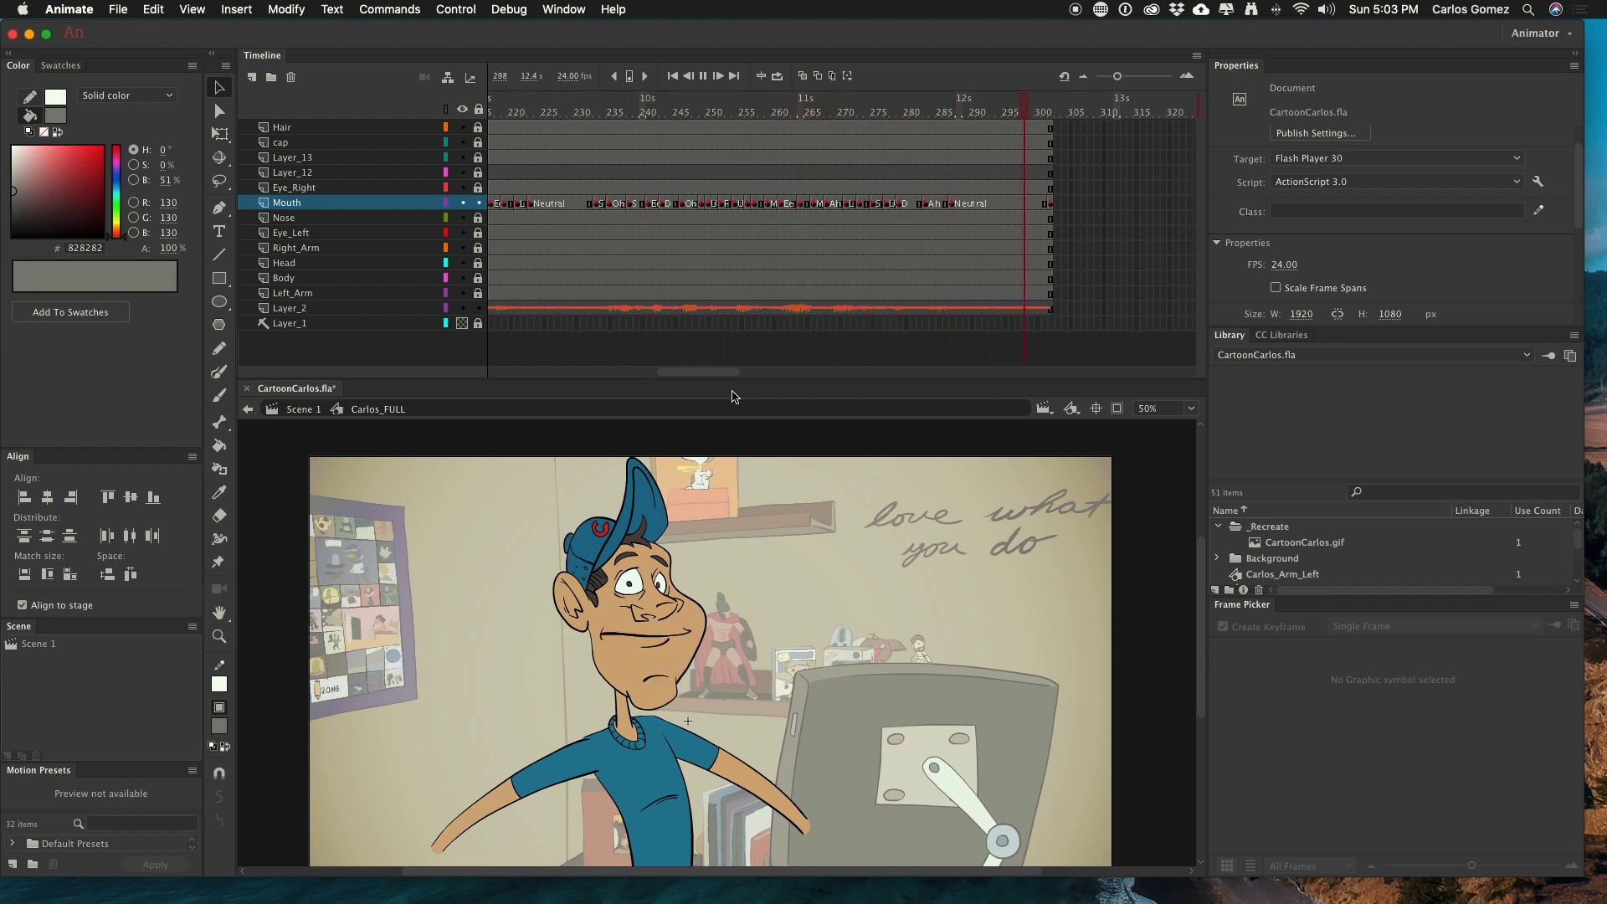
- Shorten the timeline area to give the stage more room and replay the animation
drag(642, 386, 647, 326)
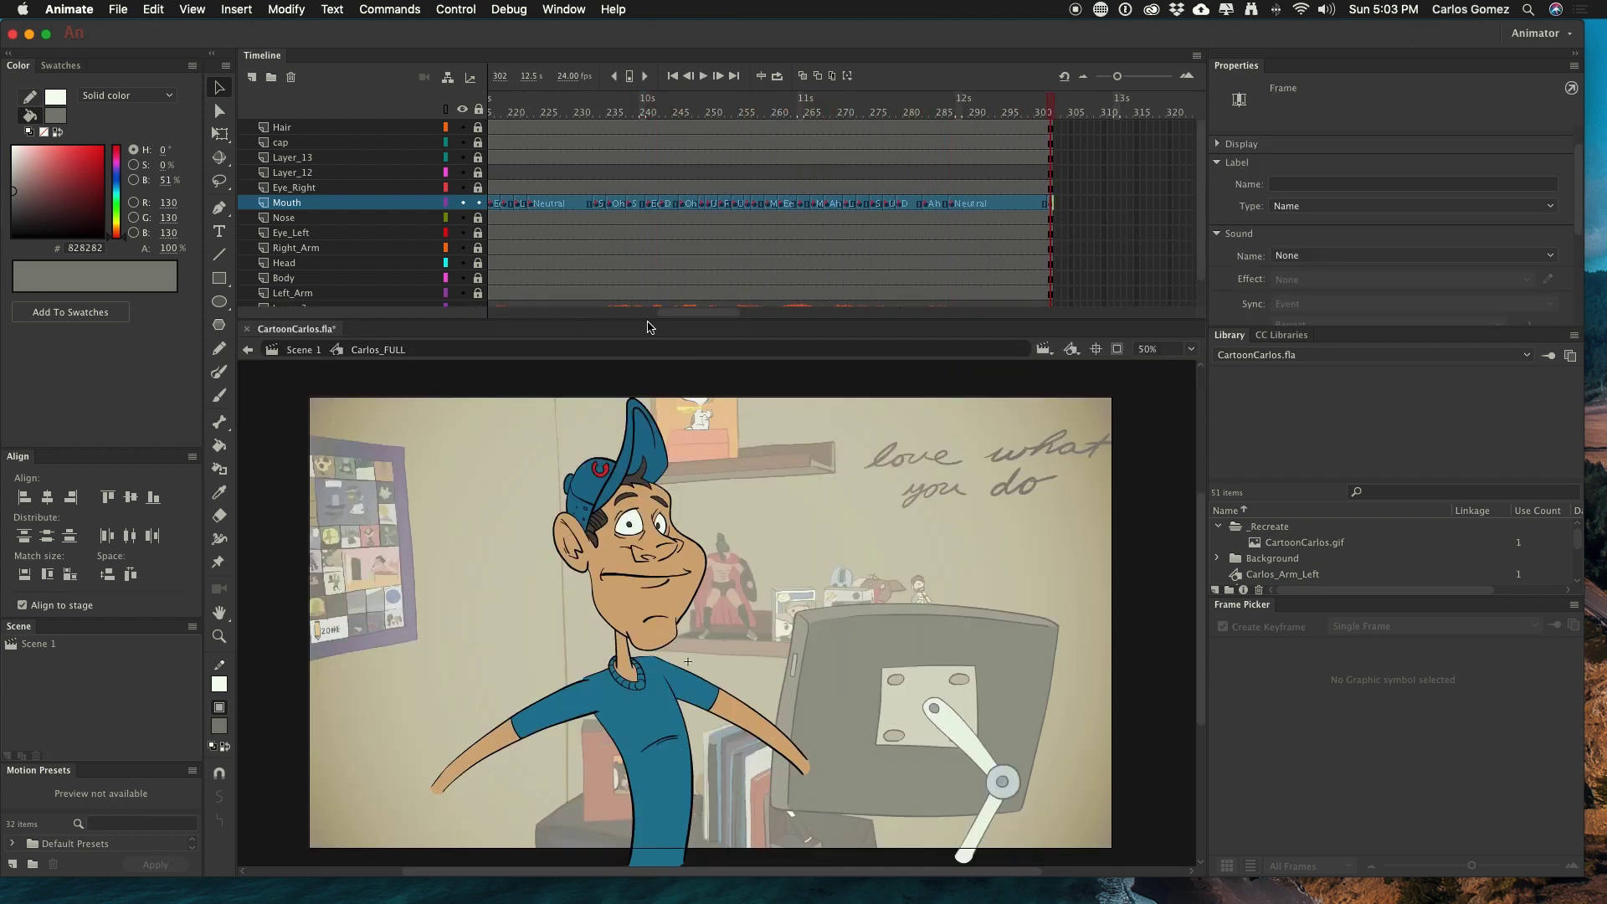
key(super+s)
key(Return)
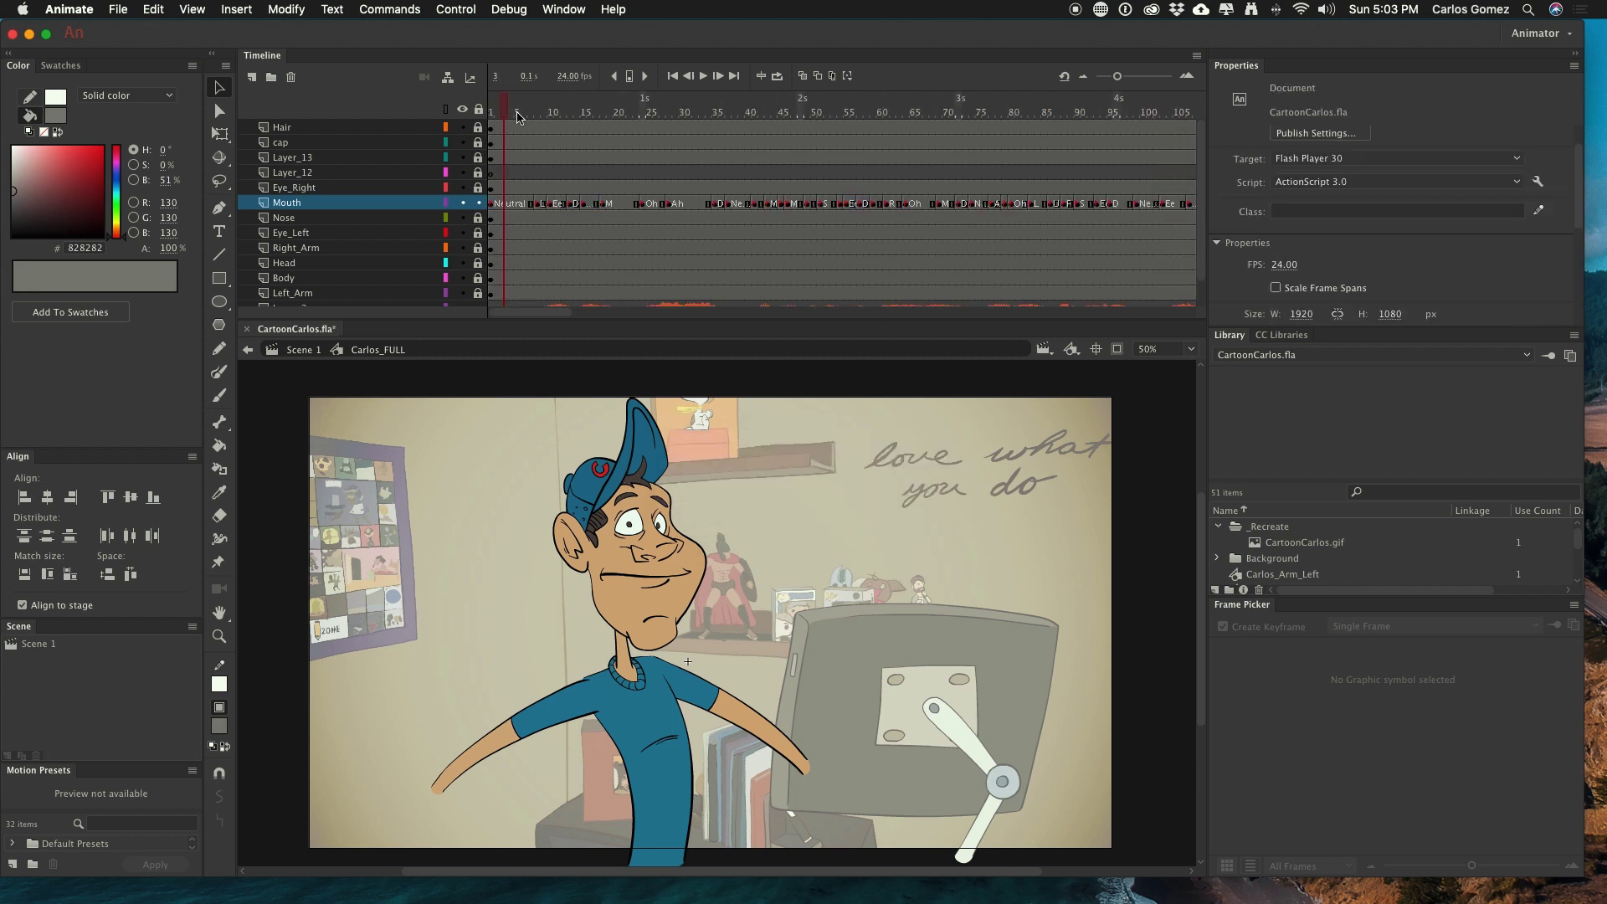
- Turn on loop playback, extend the loop range to about frame 32, and play that section
click(777, 76)
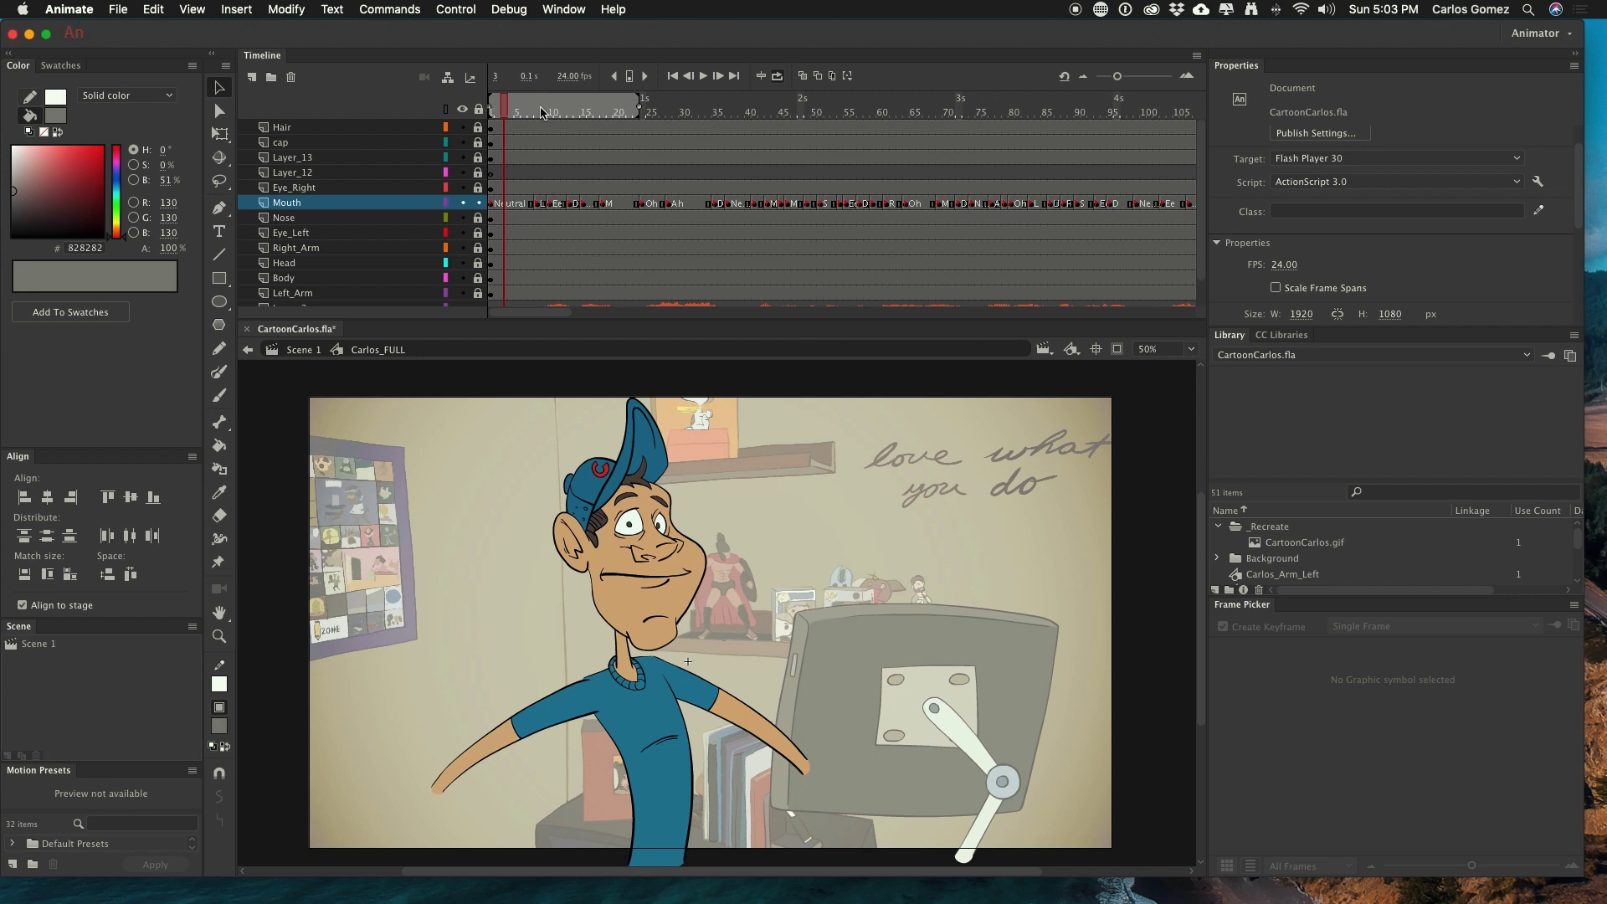
drag(639, 108, 694, 138)
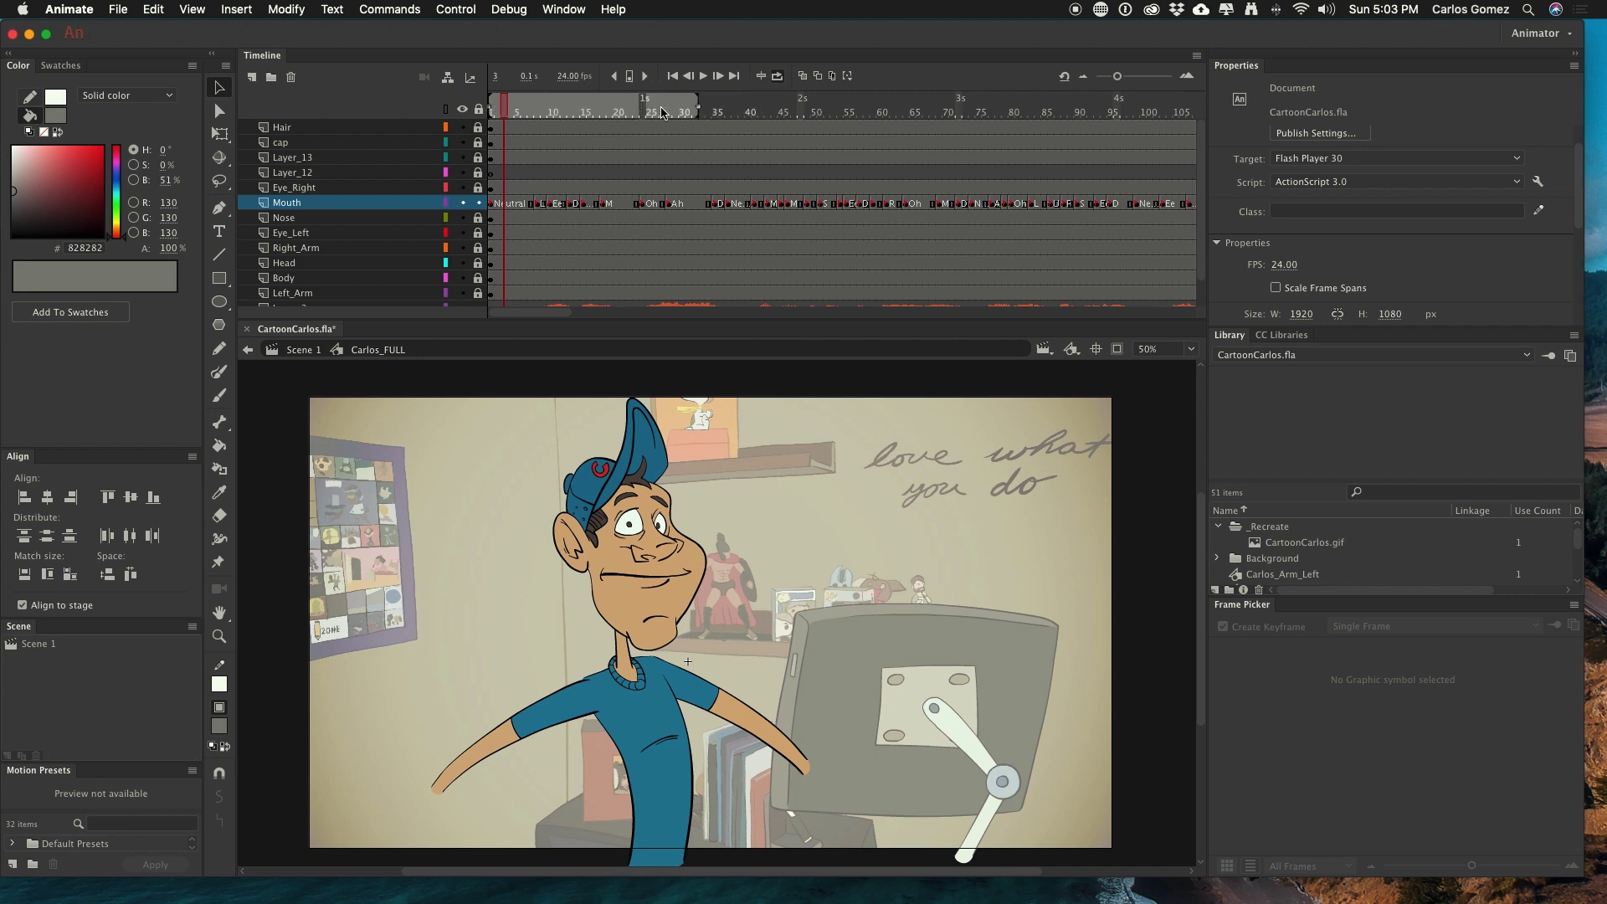
click(703, 77)
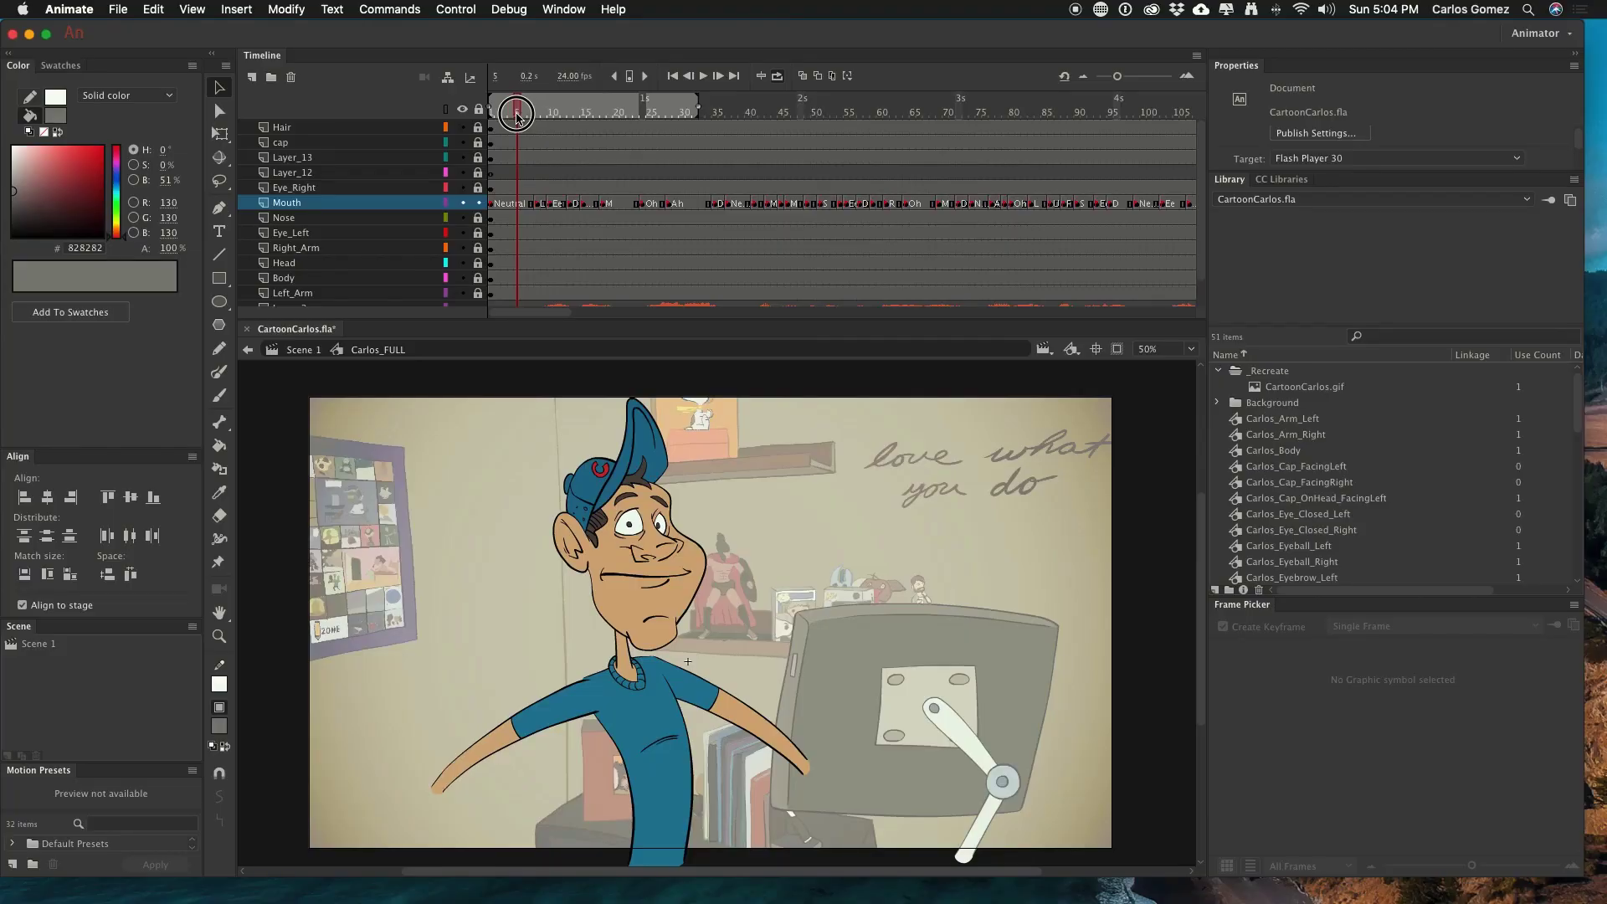
- Set the mouth at the frame 8 keyframe of the Mouth layer to 6 Ee
mouse_move(516, 116)
mouse_down()
mouse_move(561, 121)
mouse_move(510, 124)
mouse_move(539, 131)
mouse_up()
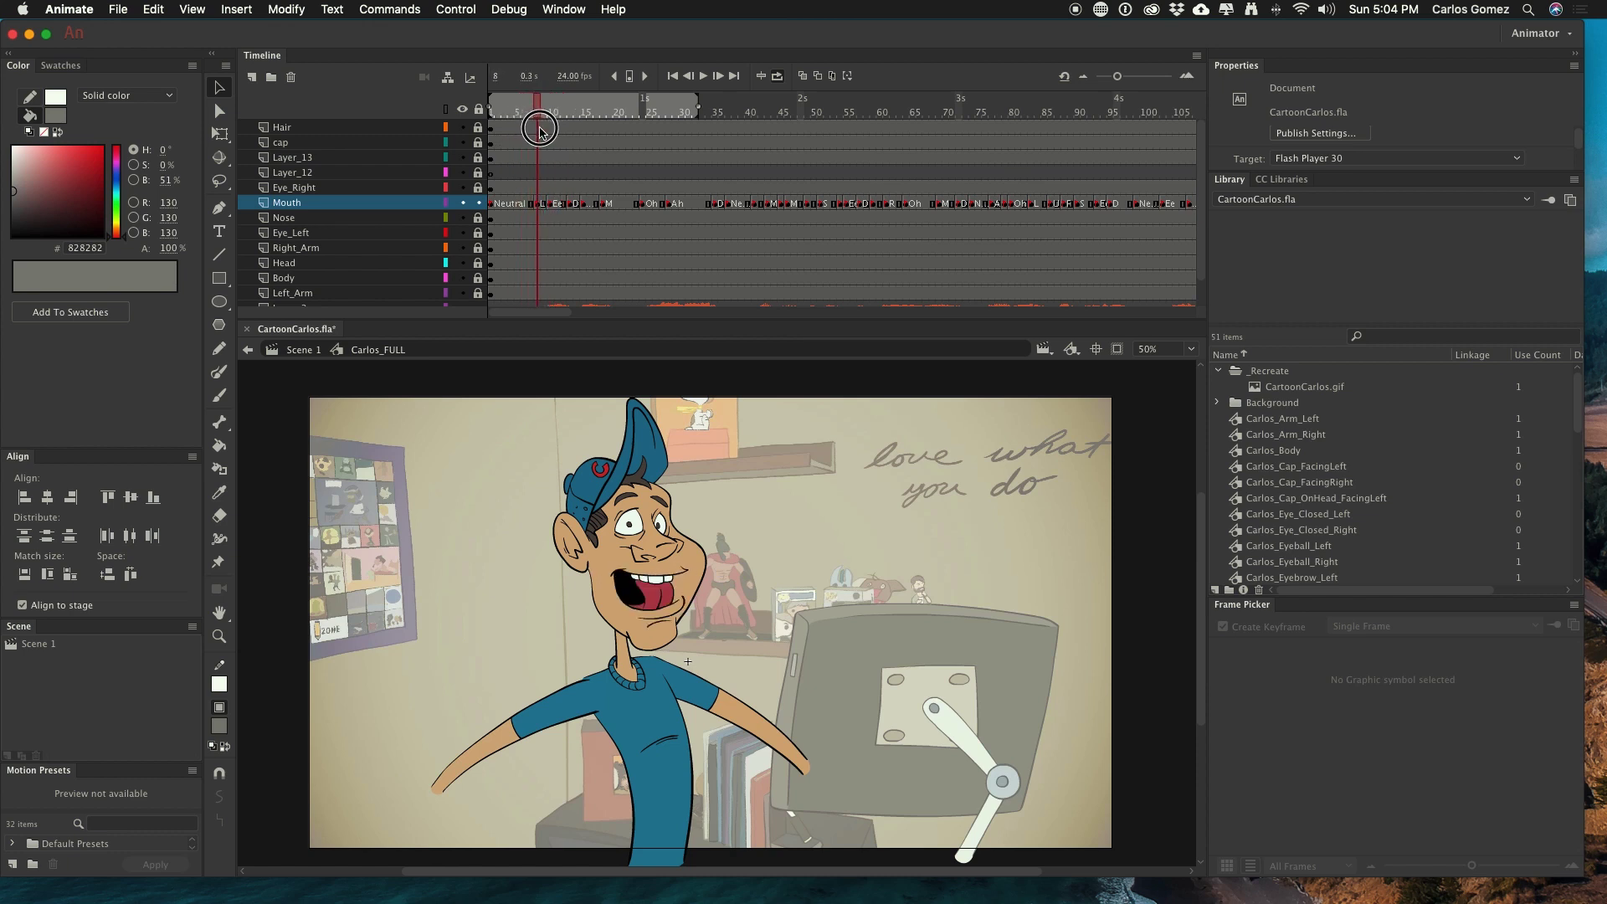
click(539, 207)
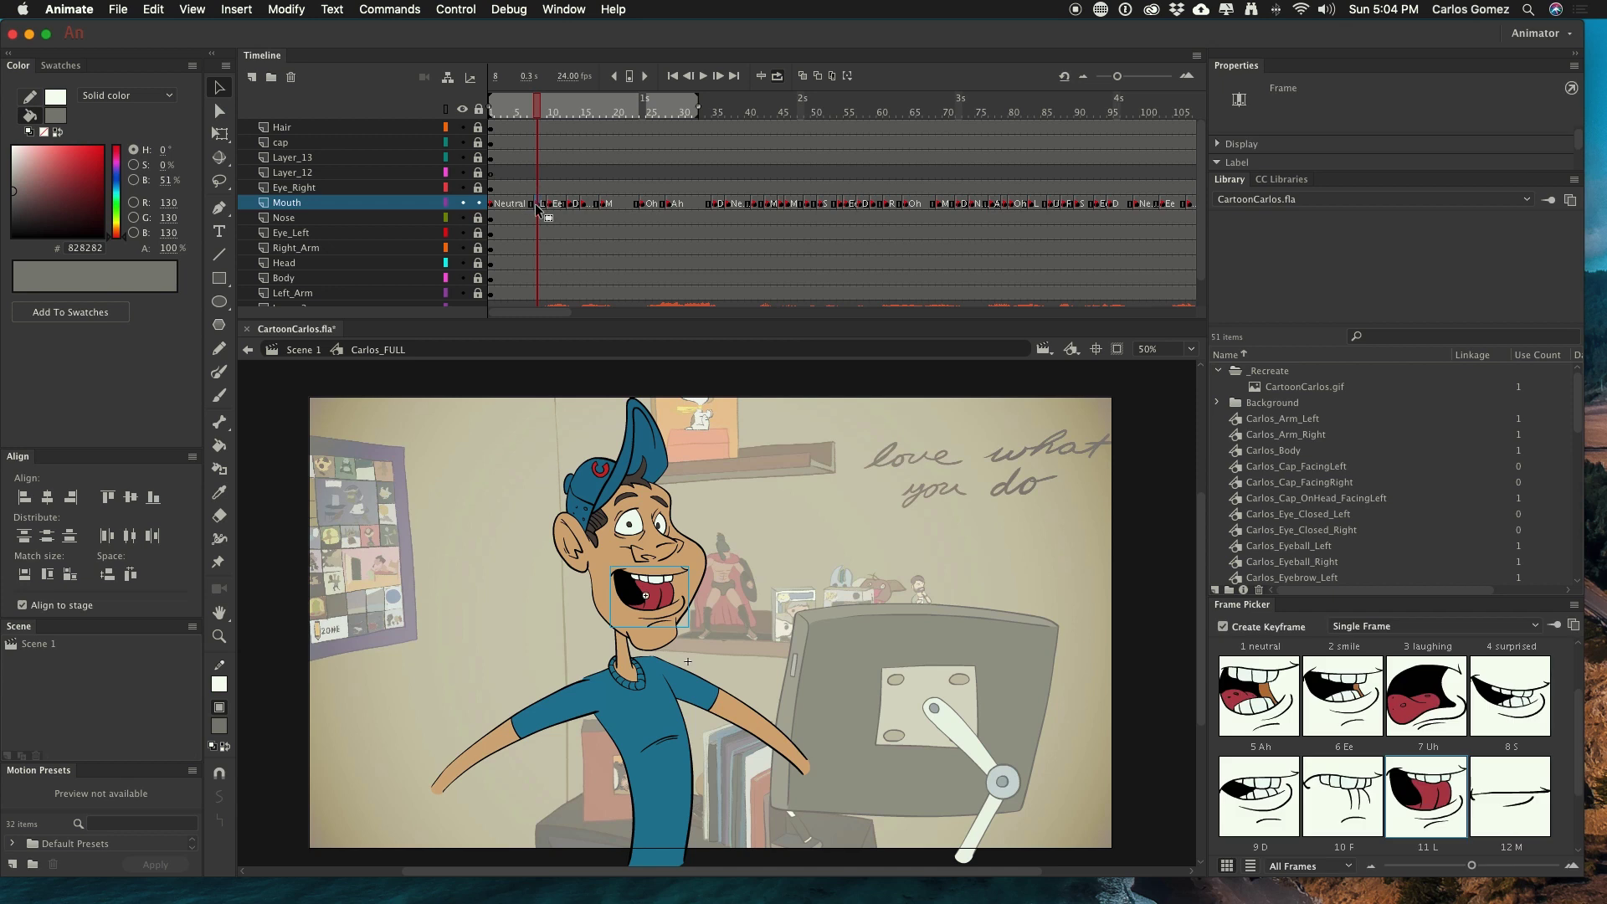
click(1341, 695)
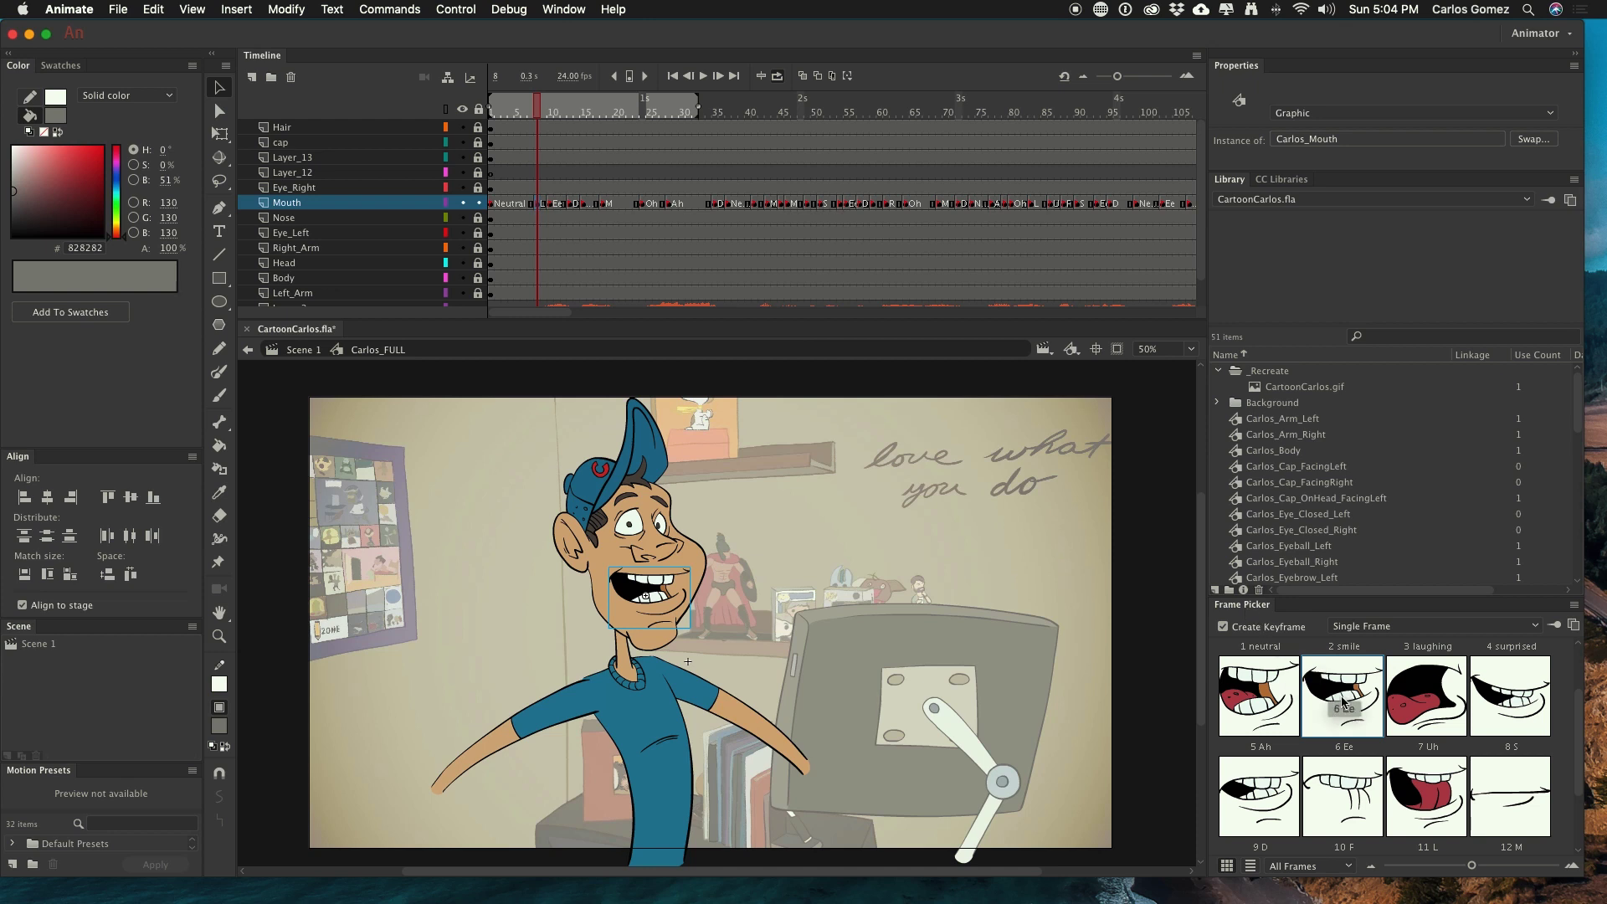
click(538, 208)
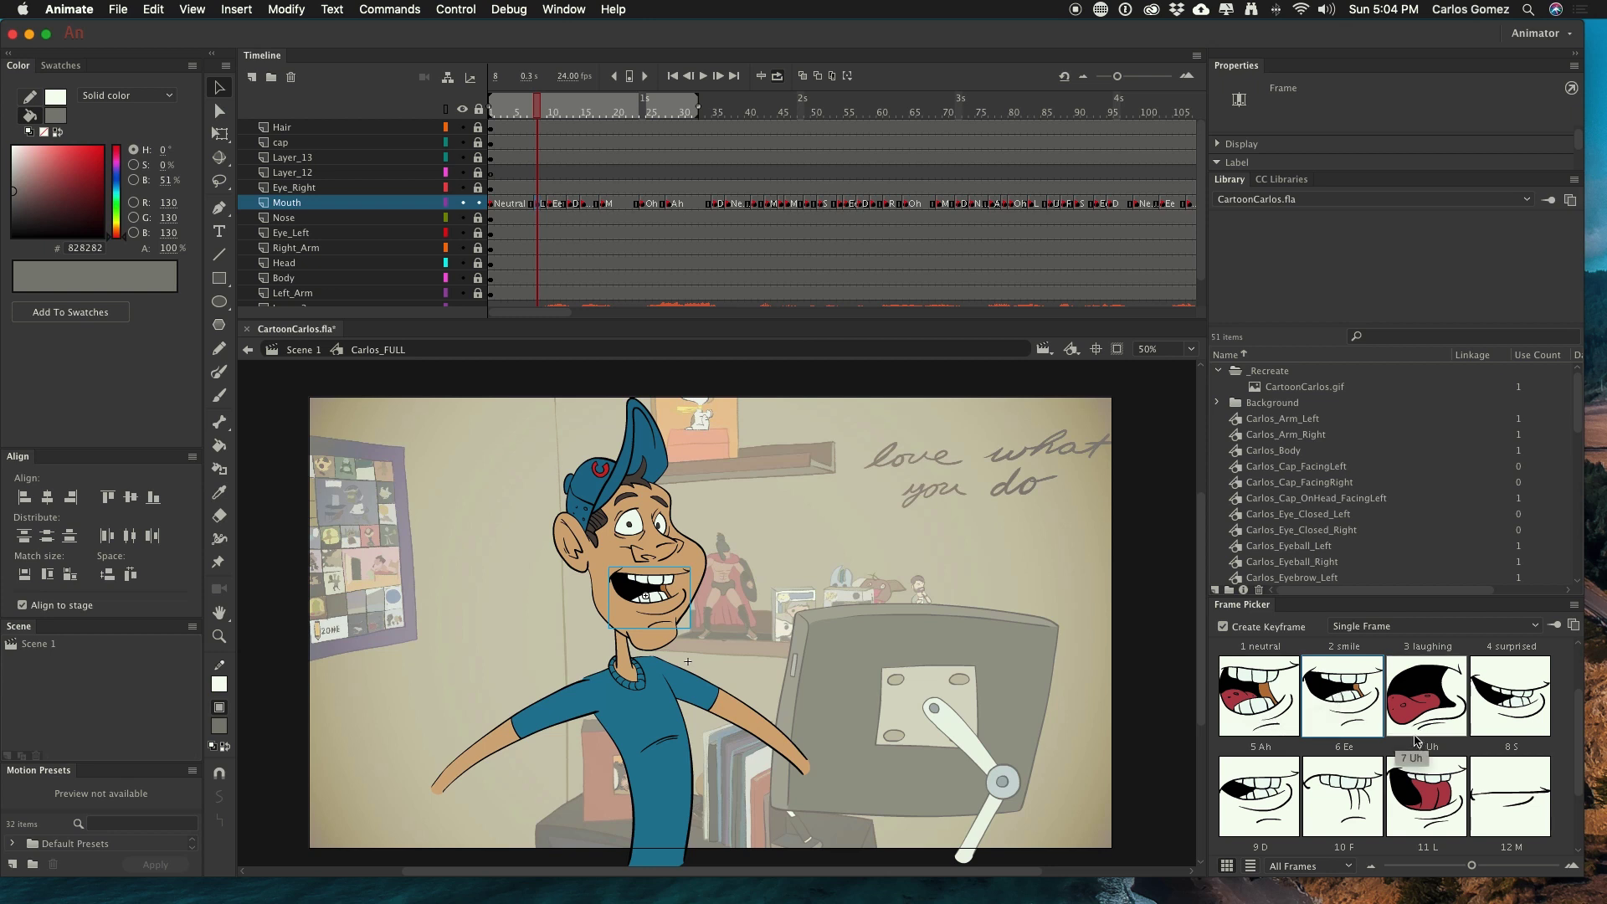
- Enlarge the Frame Picker and set the mouth at frame 10 to 14 W-Oo
drag(1375, 597, 1374, 381)
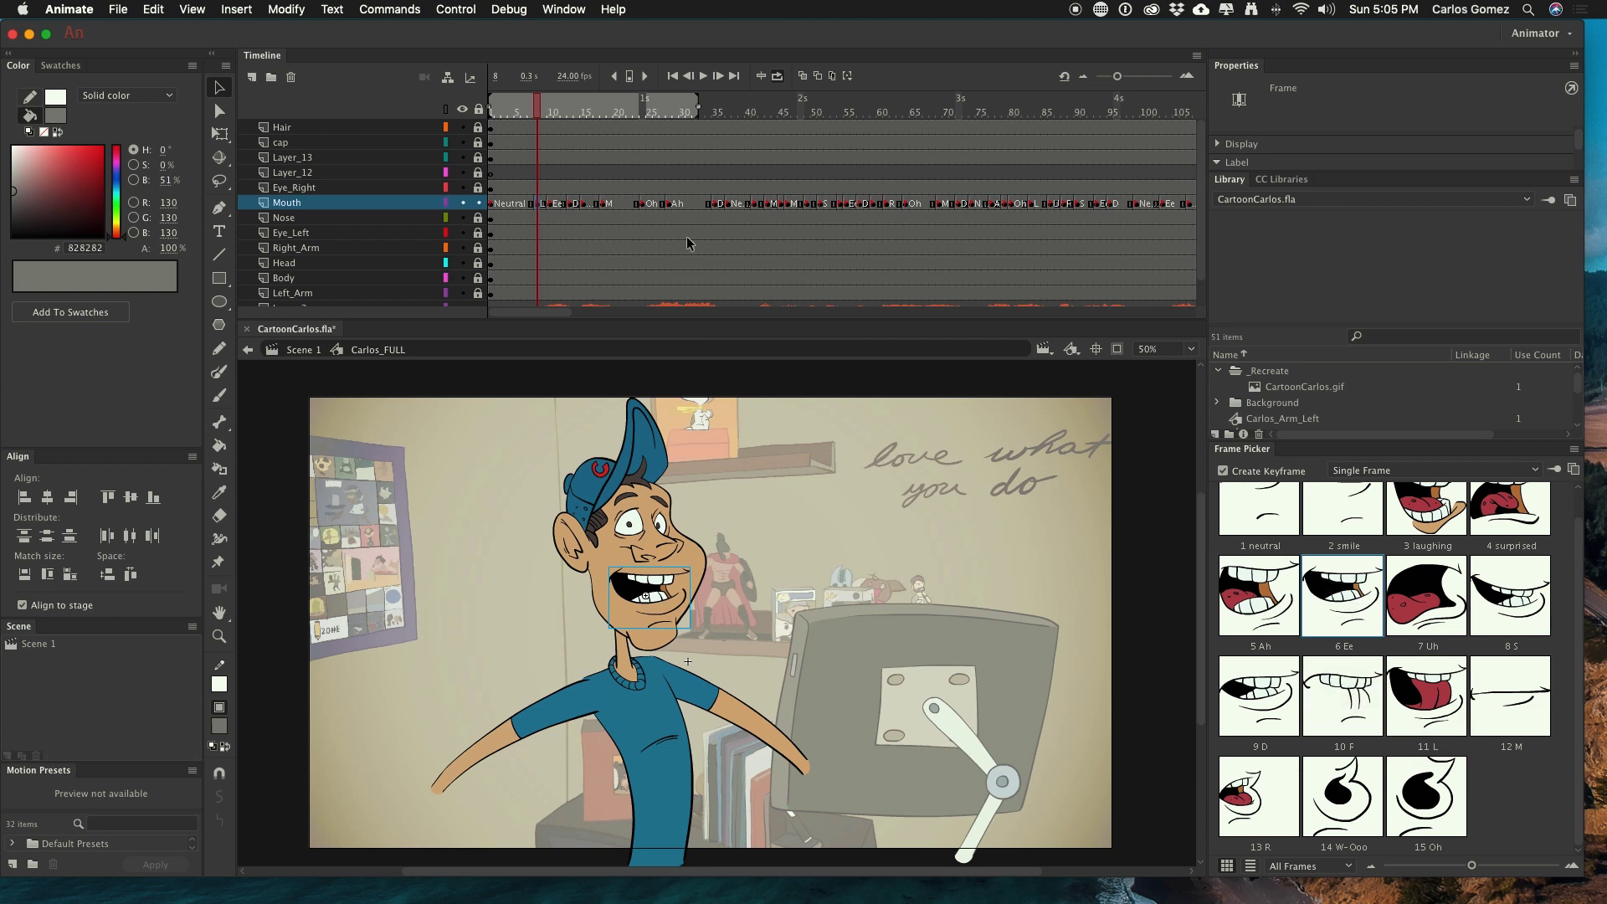
drag(514, 109, 550, 116)
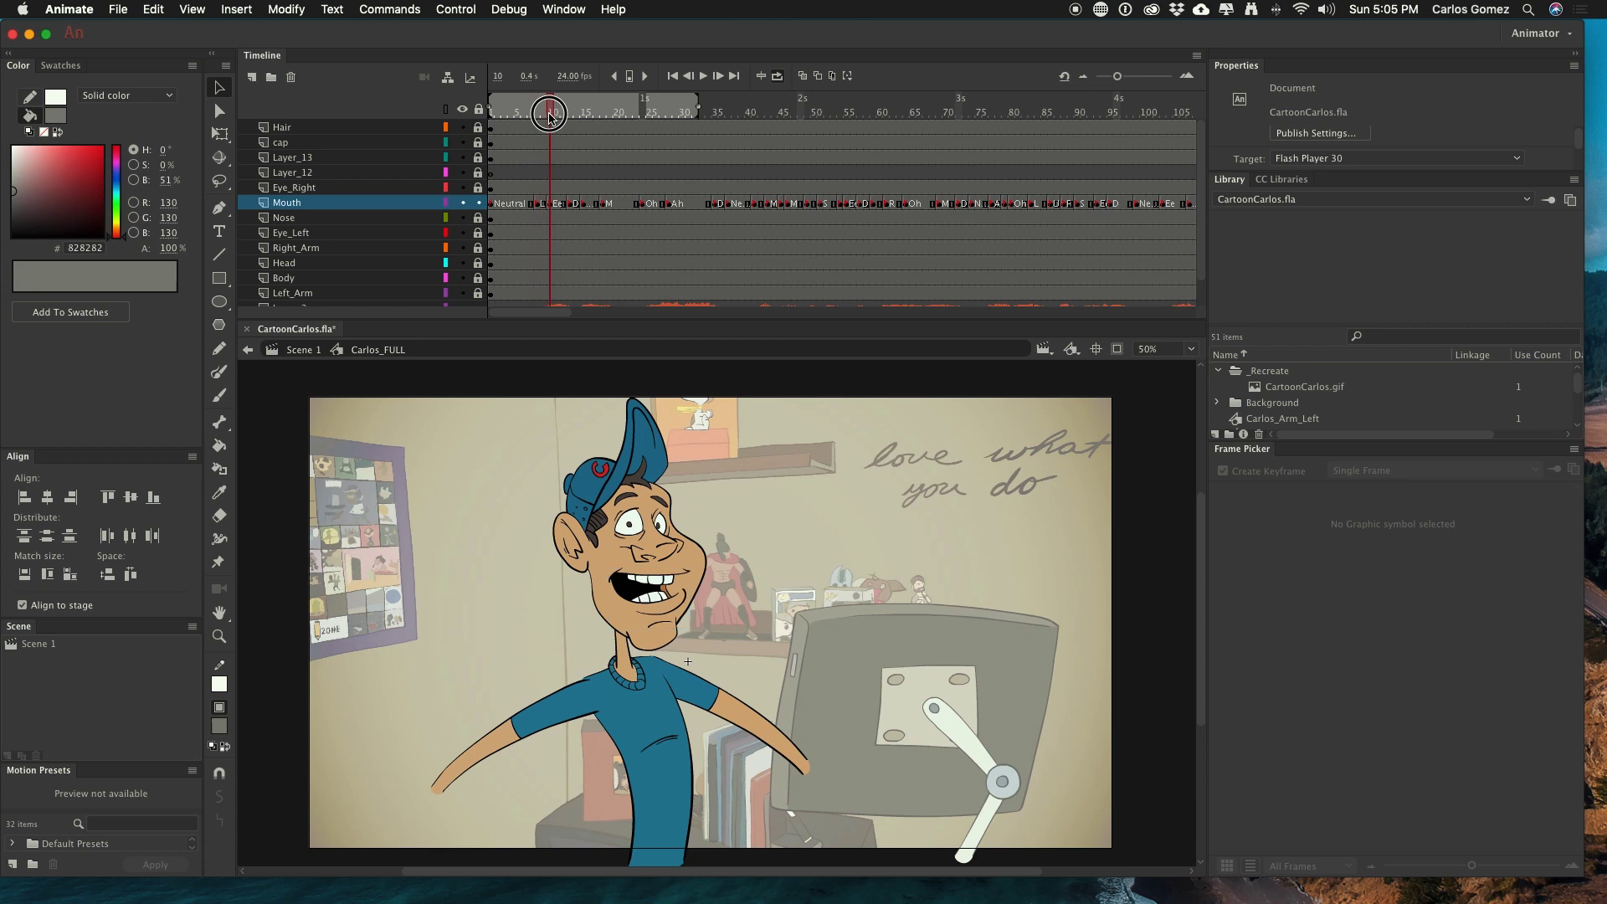
click(550, 204)
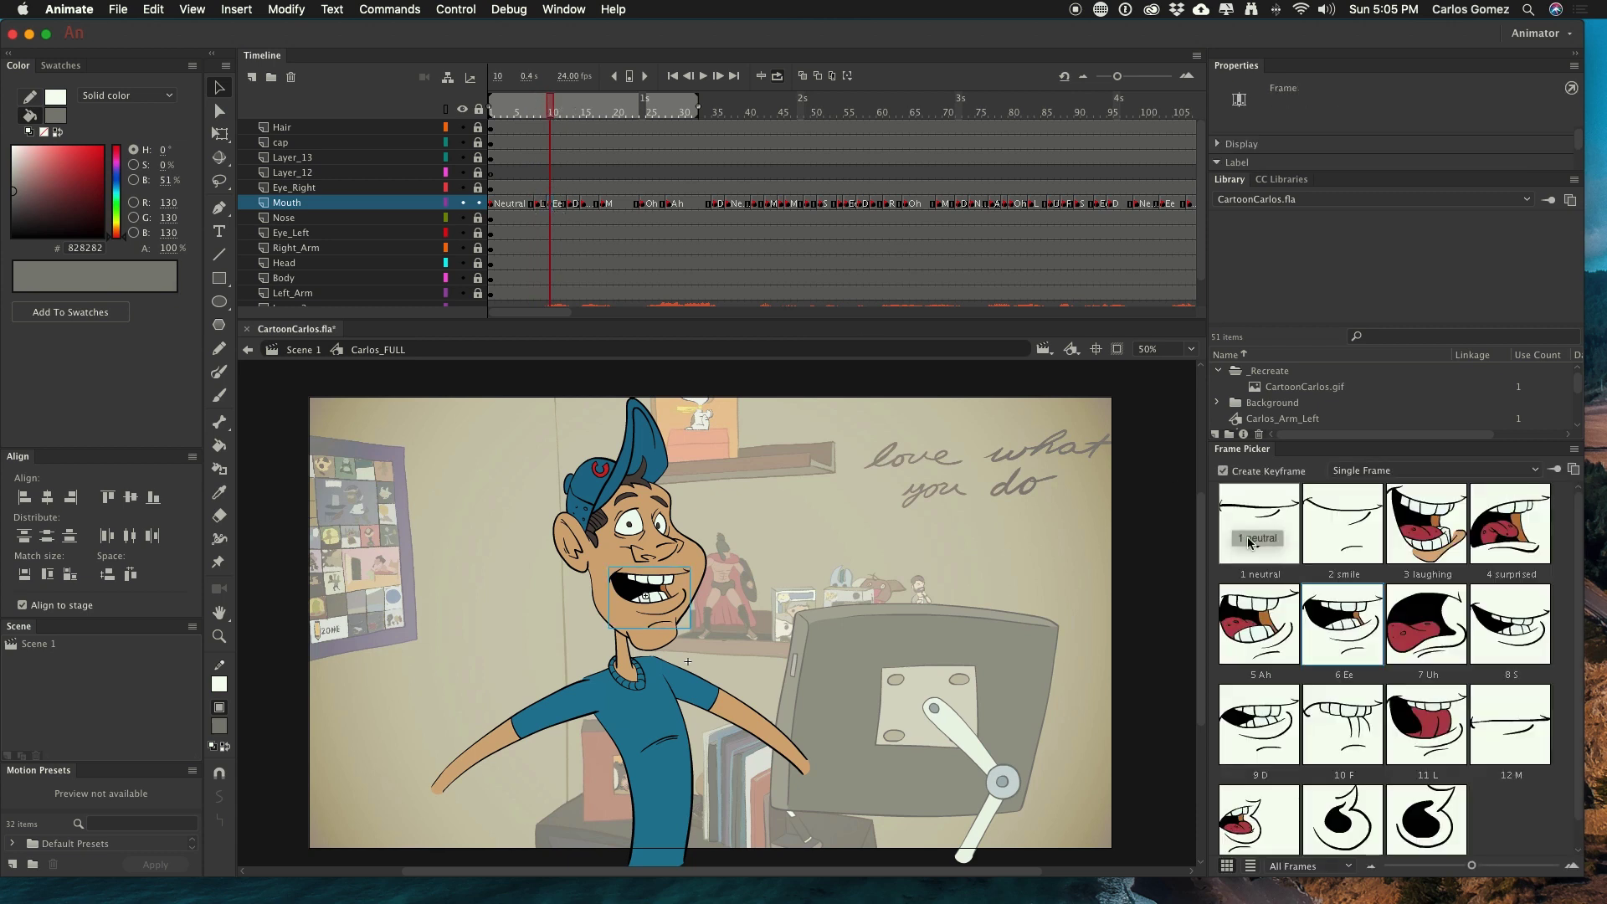
scroll(1281, 724, down, 1)
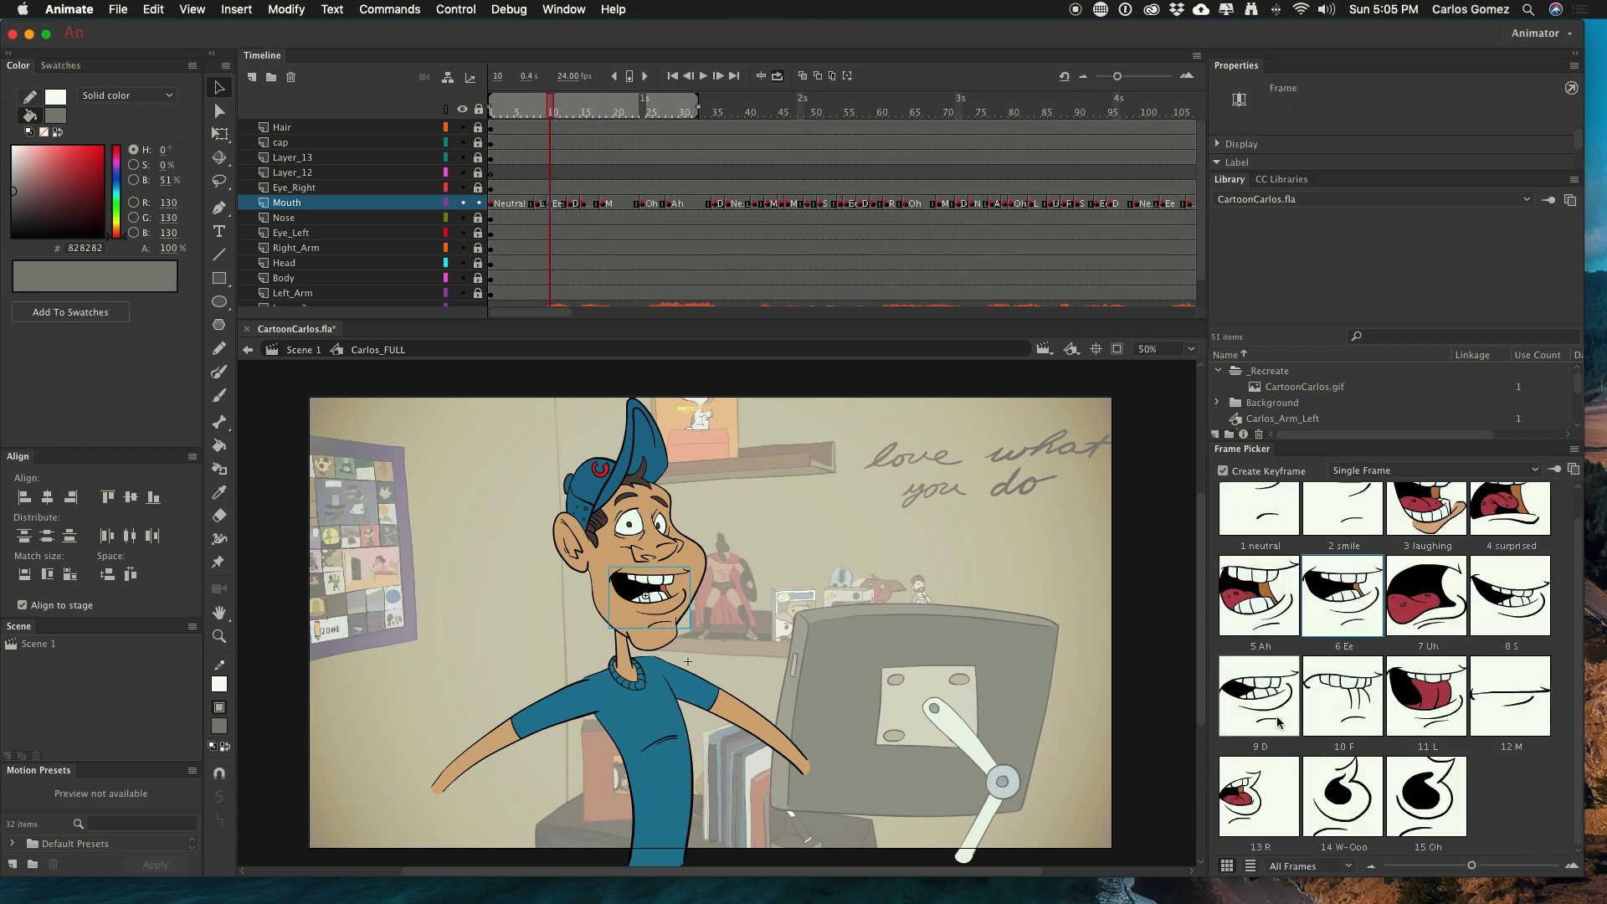
click(1345, 807)
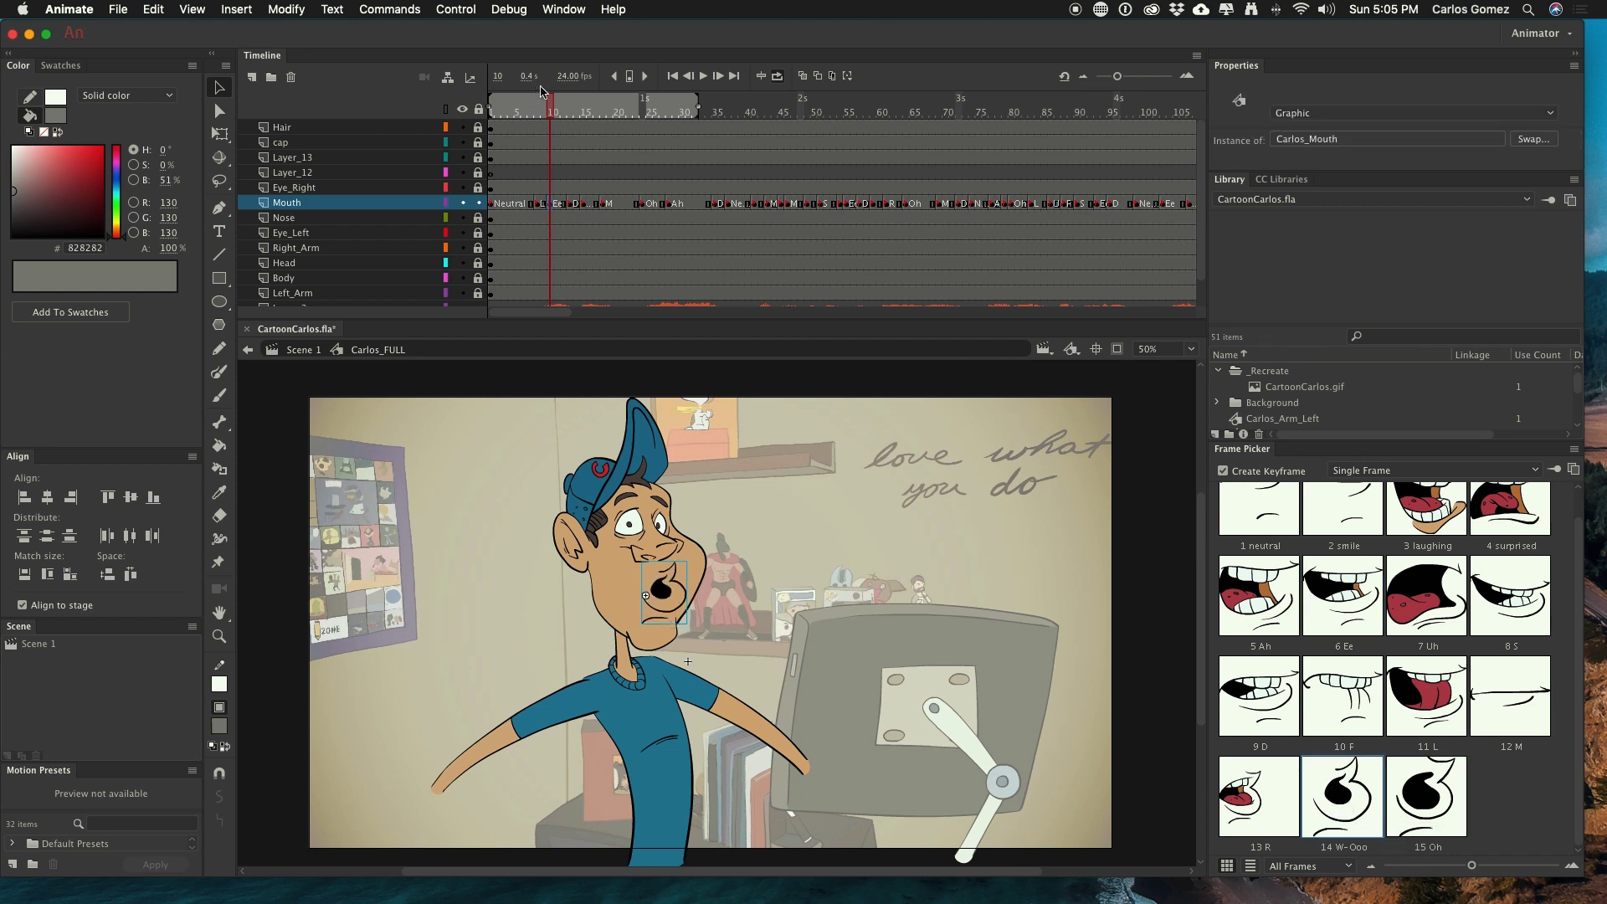
- Set the mouth at frame 24 of the Mouth layer to 14 W-Oo
drag(553, 109, 656, 137)
click(645, 206)
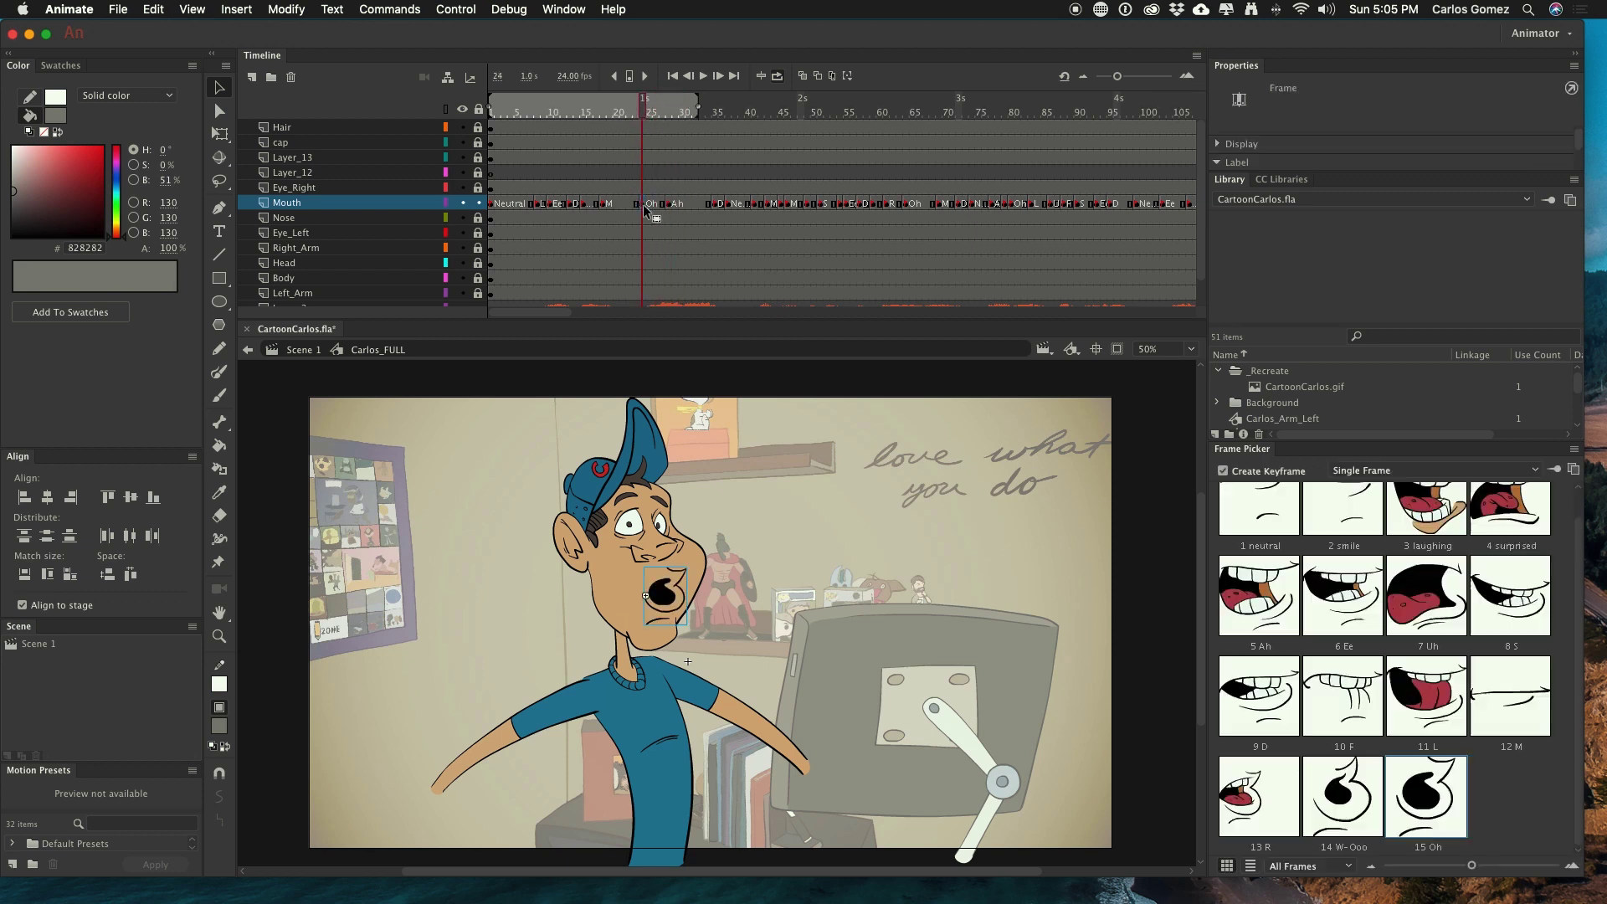
click(1347, 802)
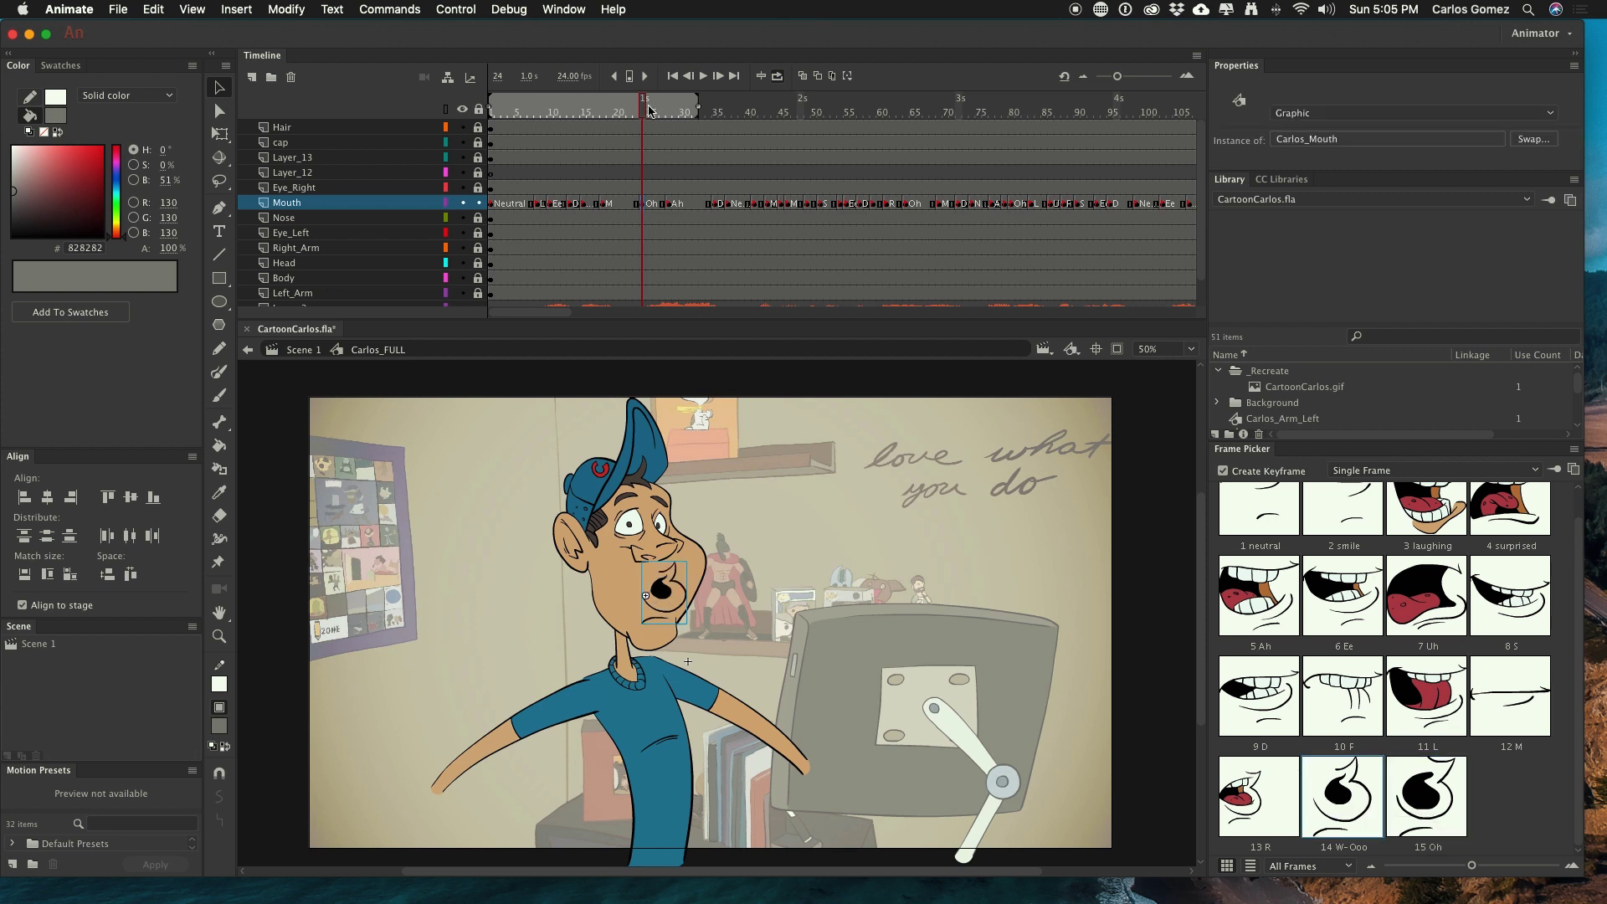
- Move the Ah keyframe at frame 28 of the Mouth layer one frame earlier to frame 27
drag(650, 110, 671, 109)
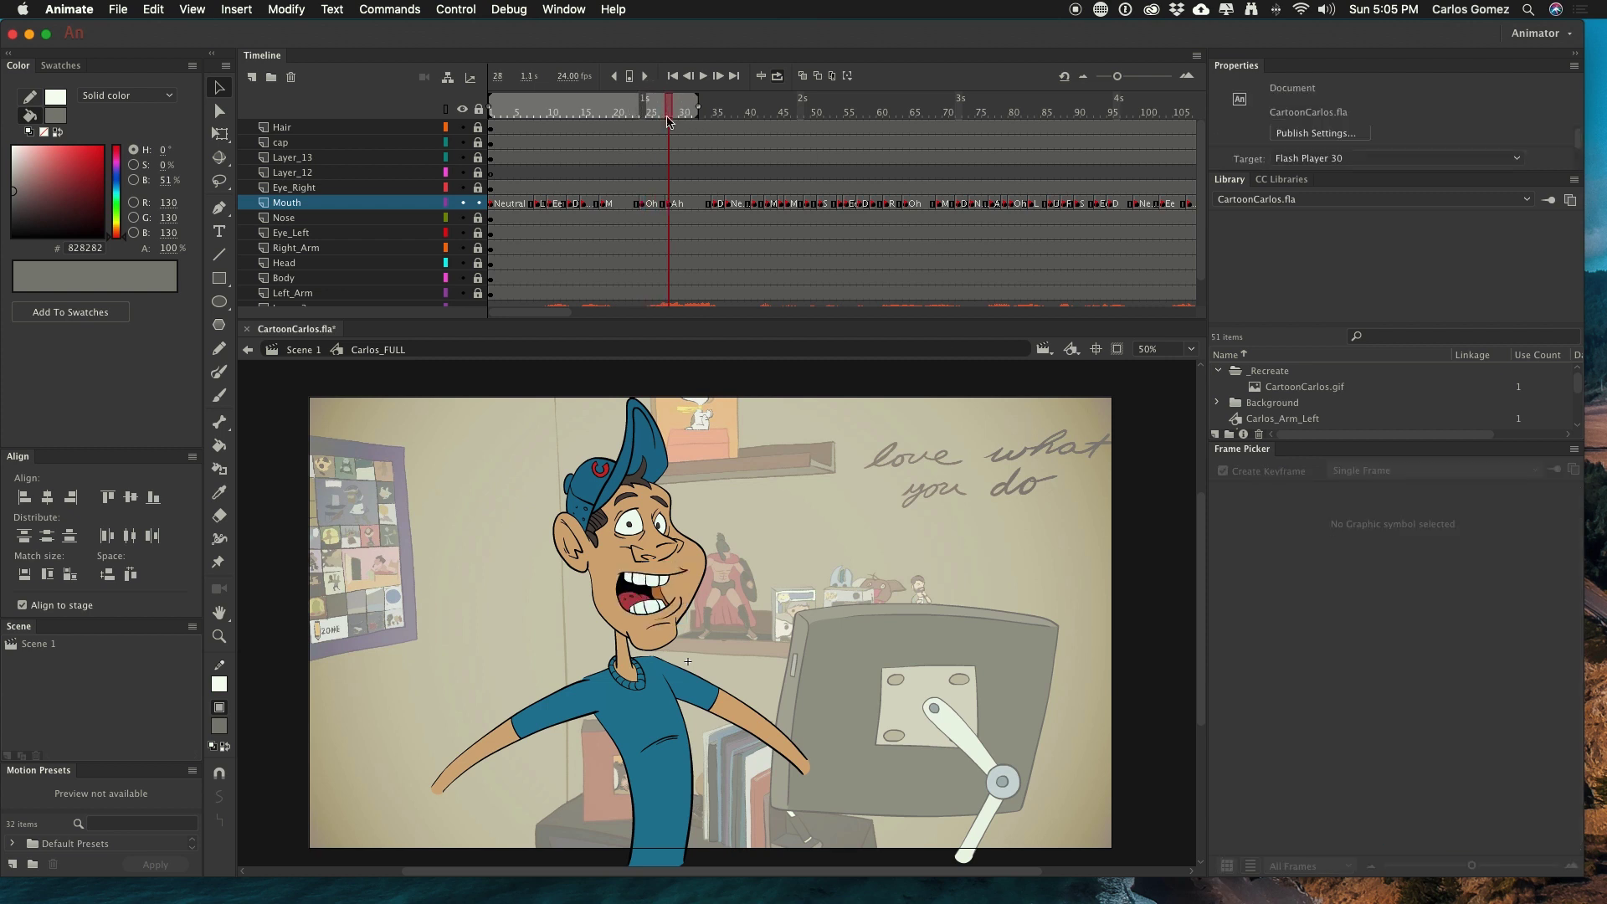
click(669, 204)
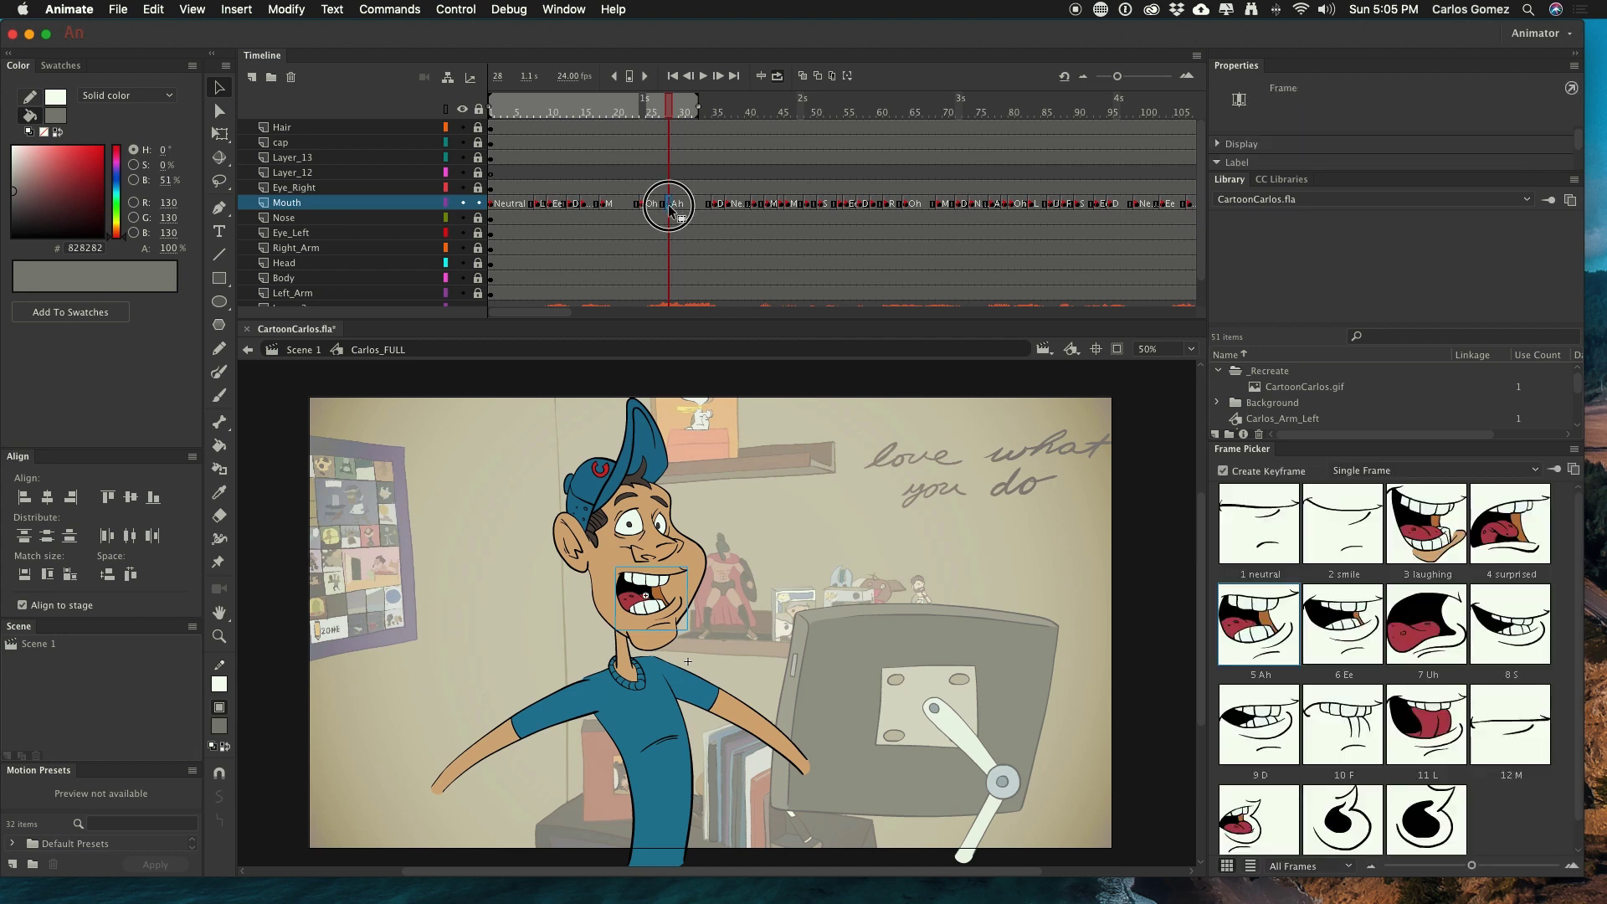
key(comma)
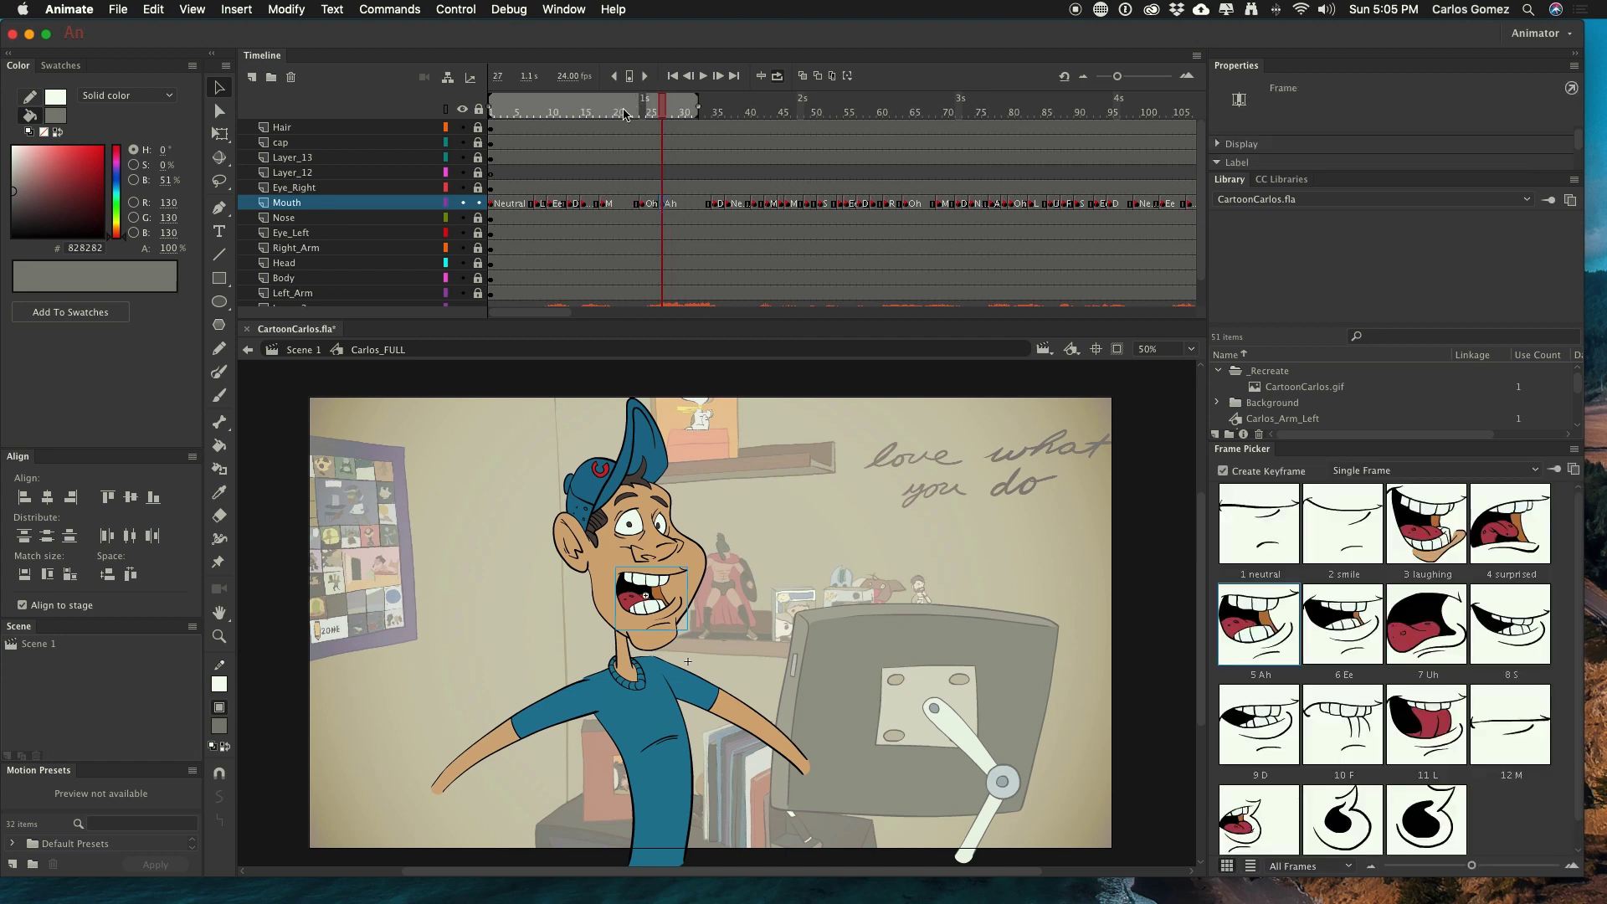
- Check the section after frame 23 and add a new mouth shape keyframe at about frame 31 of the Mouth layer
drag(623, 114, 733, 114)
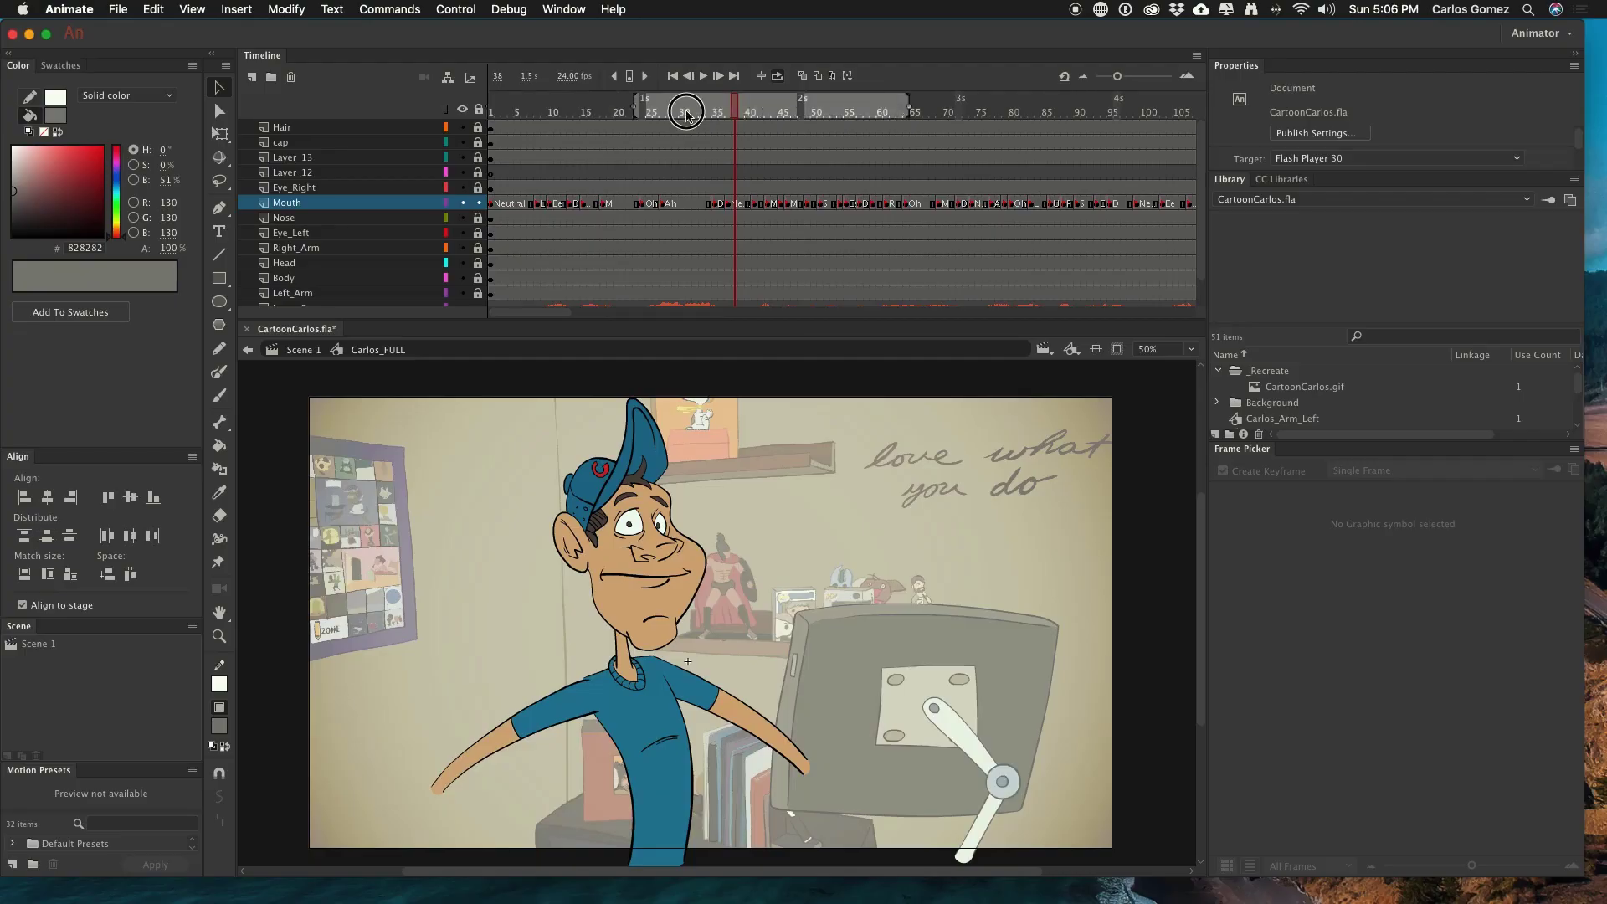
click(681, 199)
click(688, 204)
click(1298, 667)
click(766, 208)
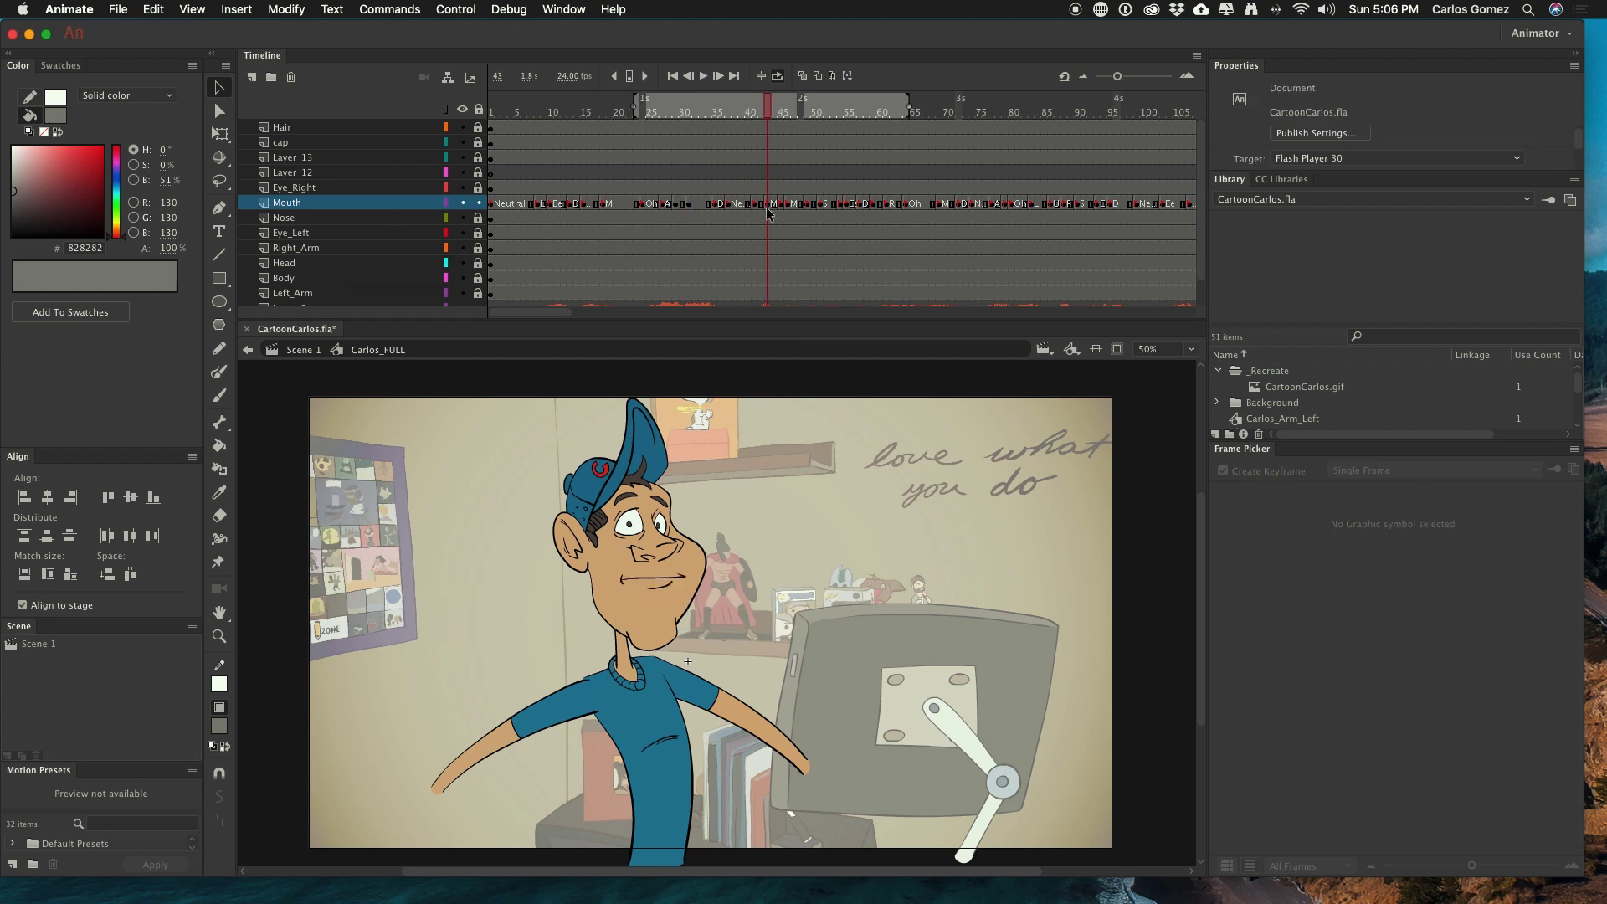
- Extend the loop range to about frame 87 and adjust the mouth keyframes around frame 65
drag(788, 120, 1047, 114)
click(912, 205)
click(911, 113)
click(912, 206)
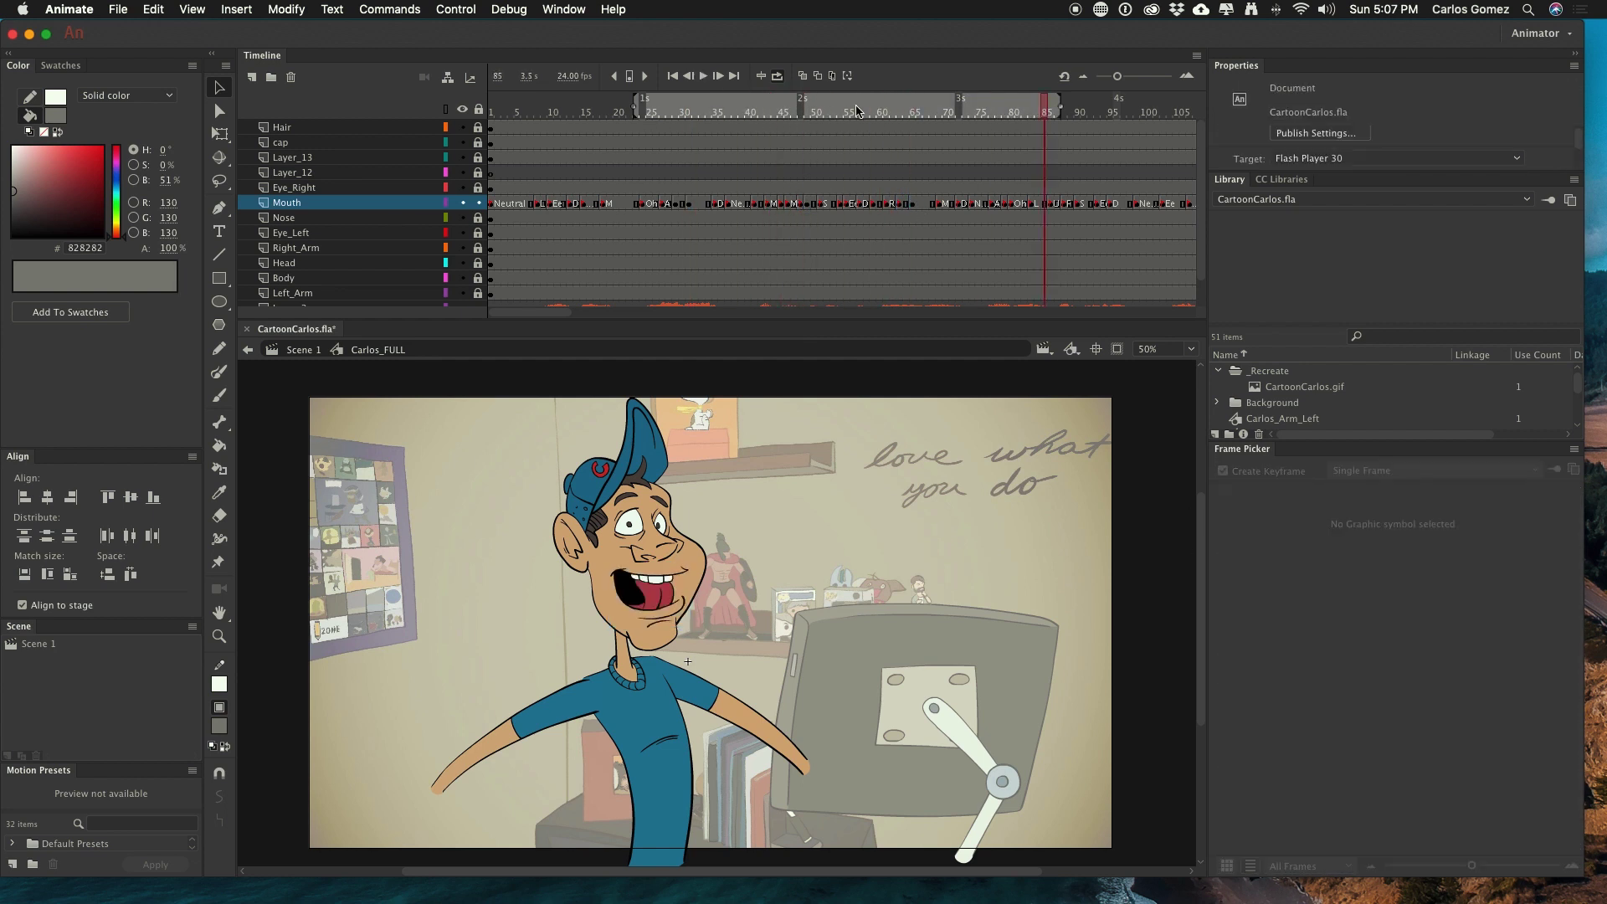
click(911, 114)
drag(912, 206, 902, 210)
drag(911, 113, 1013, 116)
- Shift the loop range through successive later sections of the timeline and scrub each one to check the lip sync
drag(634, 107, 904, 115)
scroll(837, 167, right, 10)
drag(705, 107, 873, 115)
key(period)
key(period)
key(period)
drag(549, 107, 848, 119)
scroll(837, 167, right, 10)
drag(686, 108, 903, 109)
drag(656, 115, 1179, 107)
key(period)
key(period)
click(775, 123)
drag(634, 107, 841, 115)
scroll(966, 172, right, 10)
drag(689, 108, 962, 107)
drag(746, 115, 965, 115)
- Edit two keyframes further along the Mouth layer to correct the lip sync
right_click(700, 190)
click(755, 352)
click(741, 113)
scroll(1256, 586, down, 1)
right_click(883, 190)
click(945, 353)
scroll(966, 168, left, 5)
- Review the next looped section and set three of its mouth keyframes to 12 M, 6 Ee and 2 smile
drag(707, 107, 1069, 122)
scroll(967, 168, right, 10)
key(Return)
drag(527, 107, 925, 115)
right_click(697, 190)
click(848, 190)
click(1510, 724)
click(882, 190)
click(1343, 625)
click(927, 190)
click(1342, 524)
click(933, 382)
- Reset loop playback to cover the whole timeline and play the corrected lip sync from frame 1
key(Return)
click(777, 76)
click(673, 76)
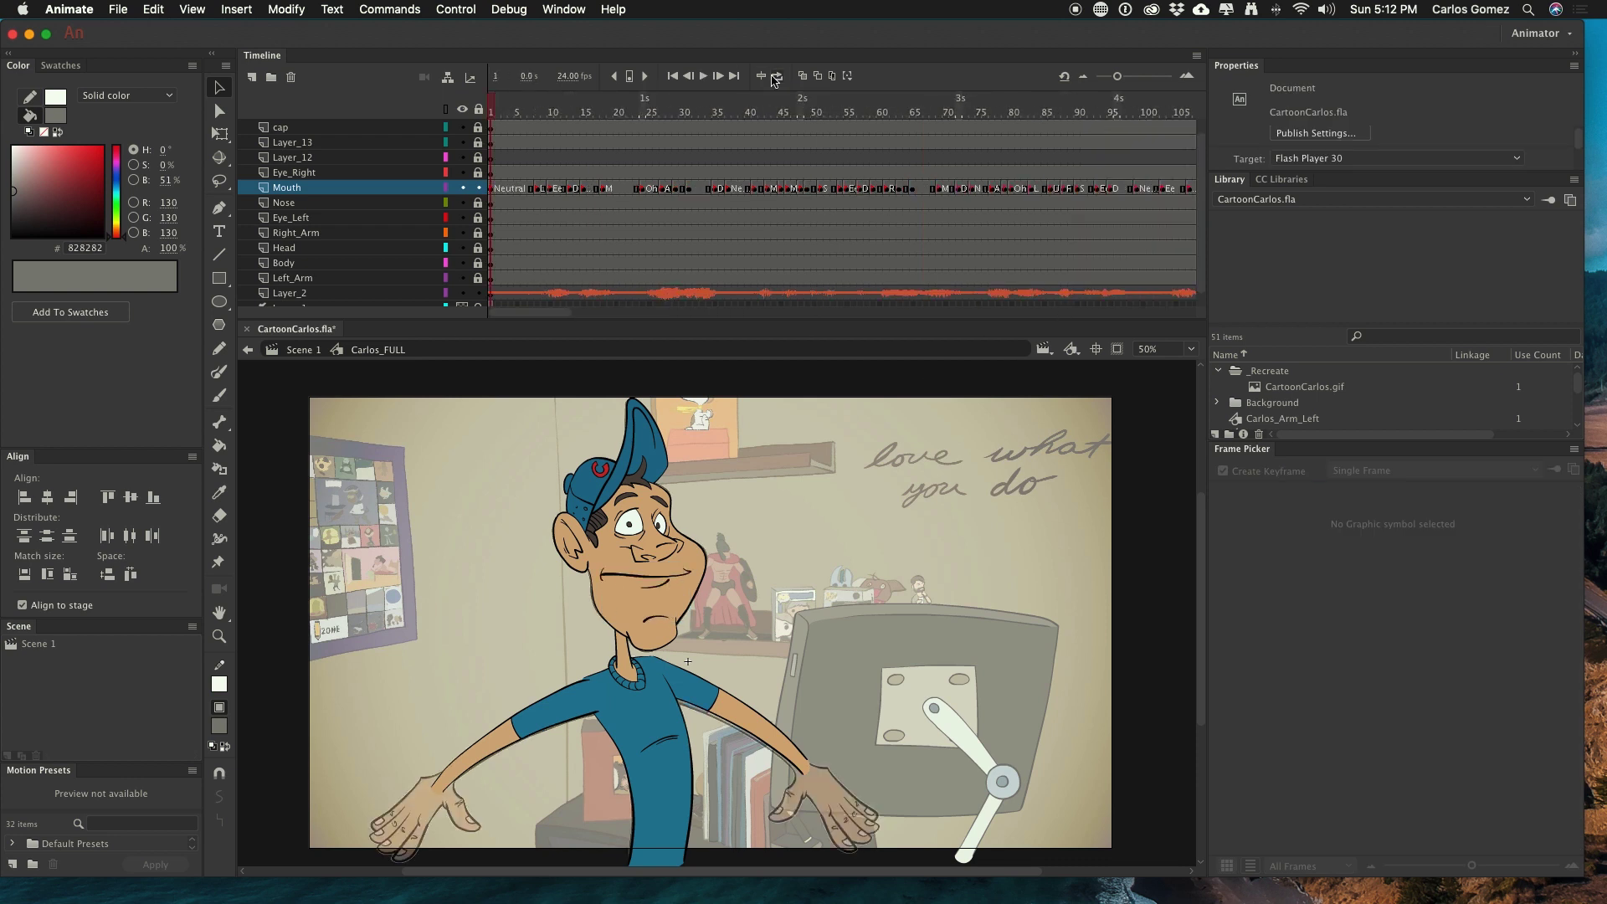
mouse_move(1117, 76)
mouse_down()
mouse_move(1097, 78)
mouse_move(1114, 77)
mouse_up()
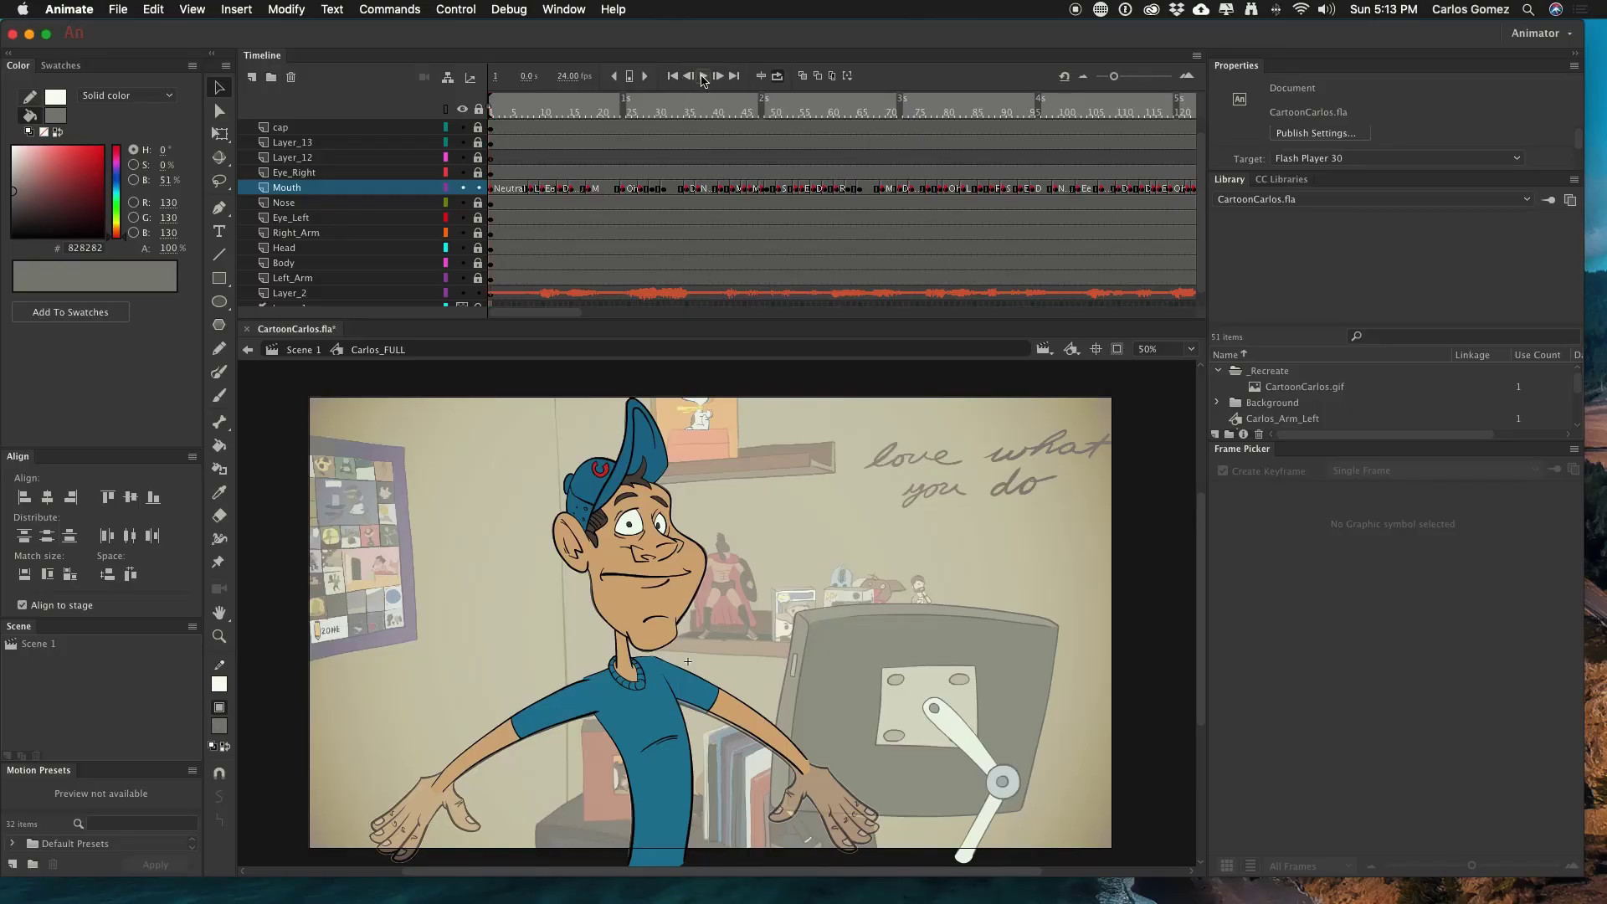
click(703, 77)
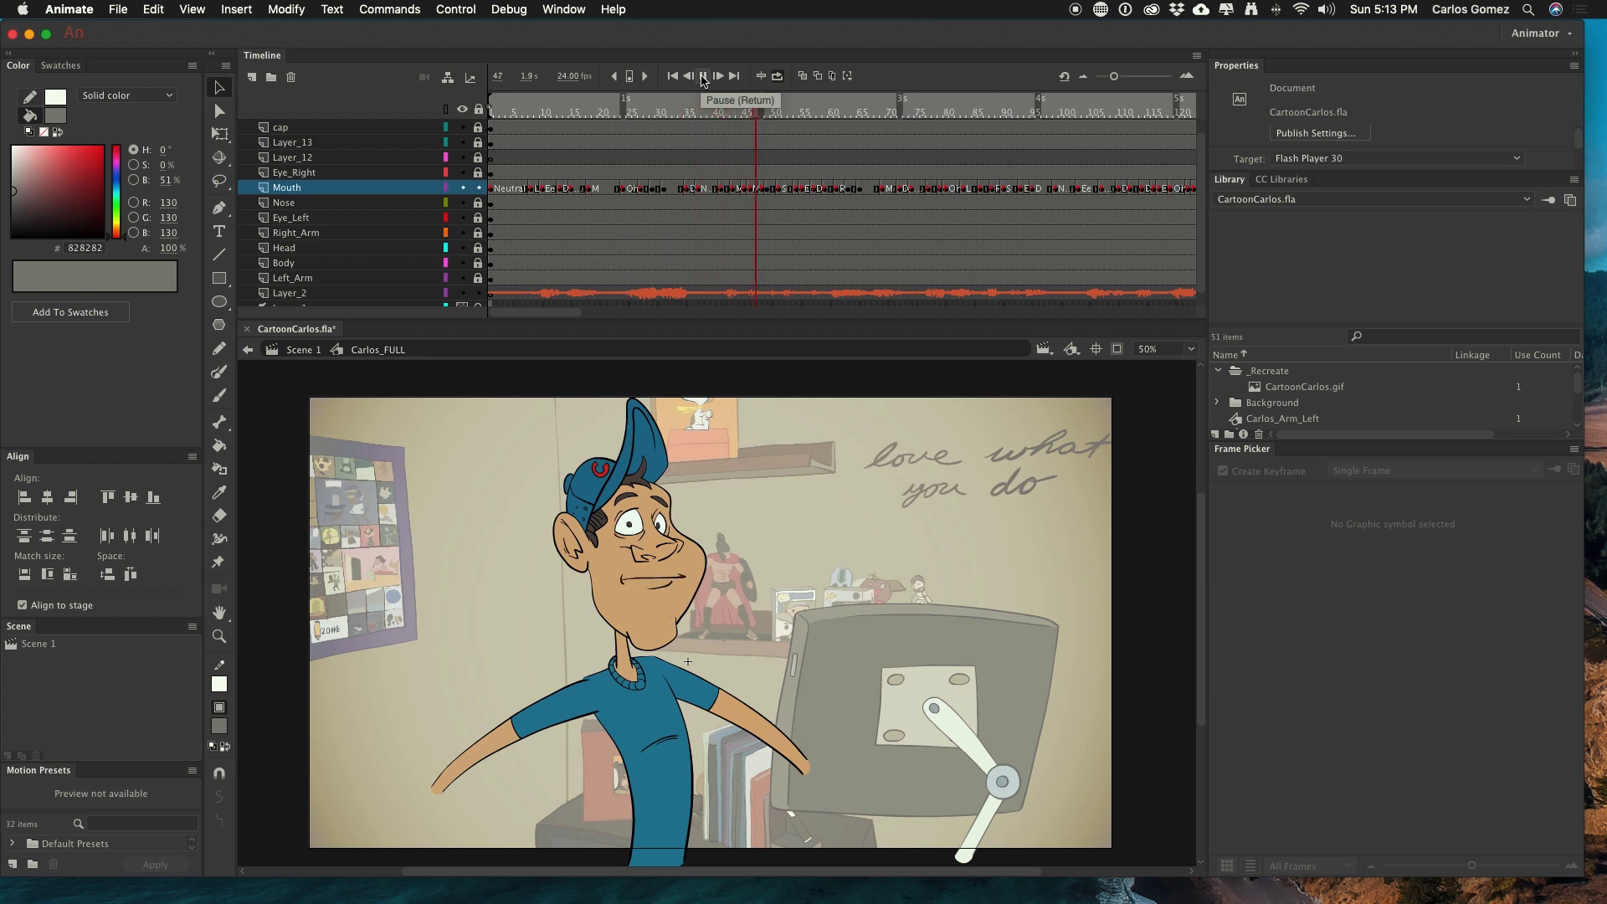